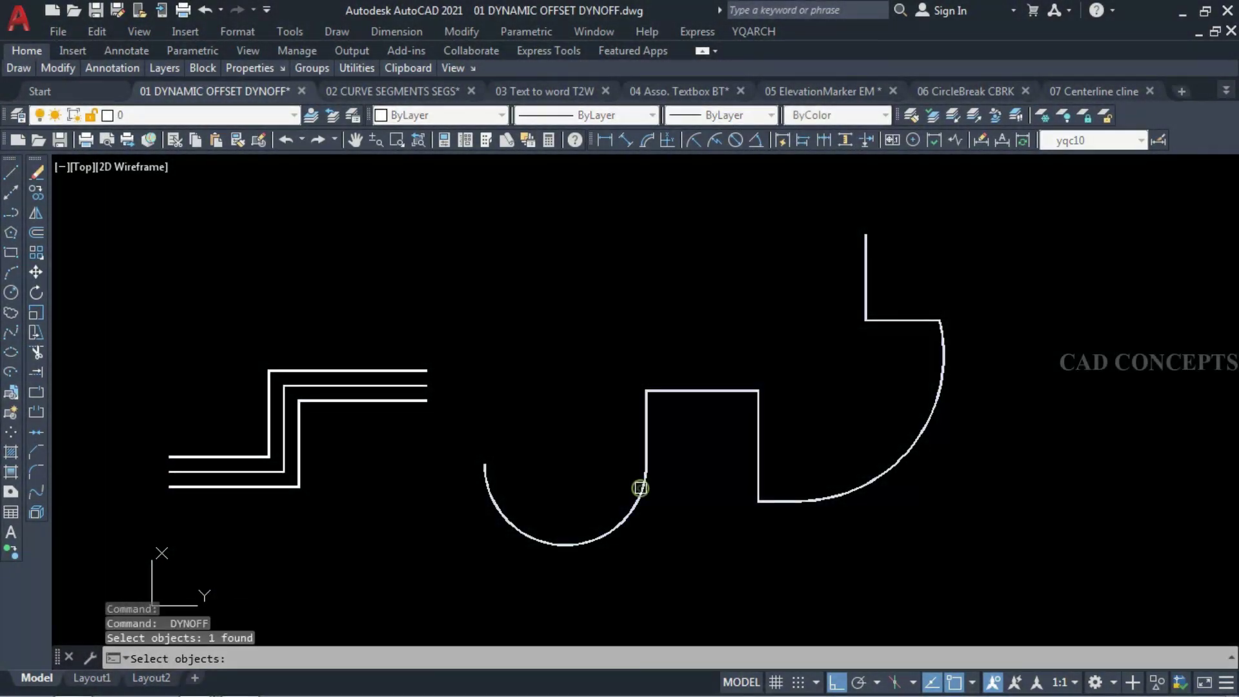
Step: Fix the wider DYNOFF offset of the right polyline, then pick a base point to move CONCEPTS
click(639, 487)
key(Return)
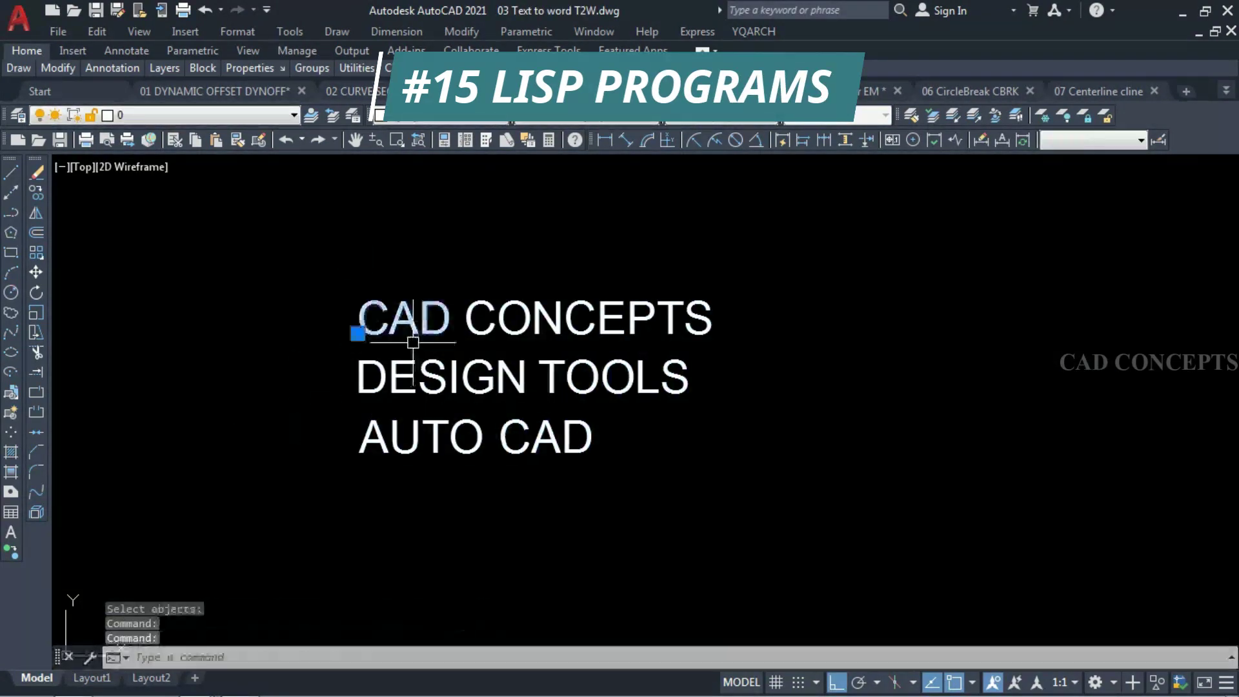
click(720, 454)
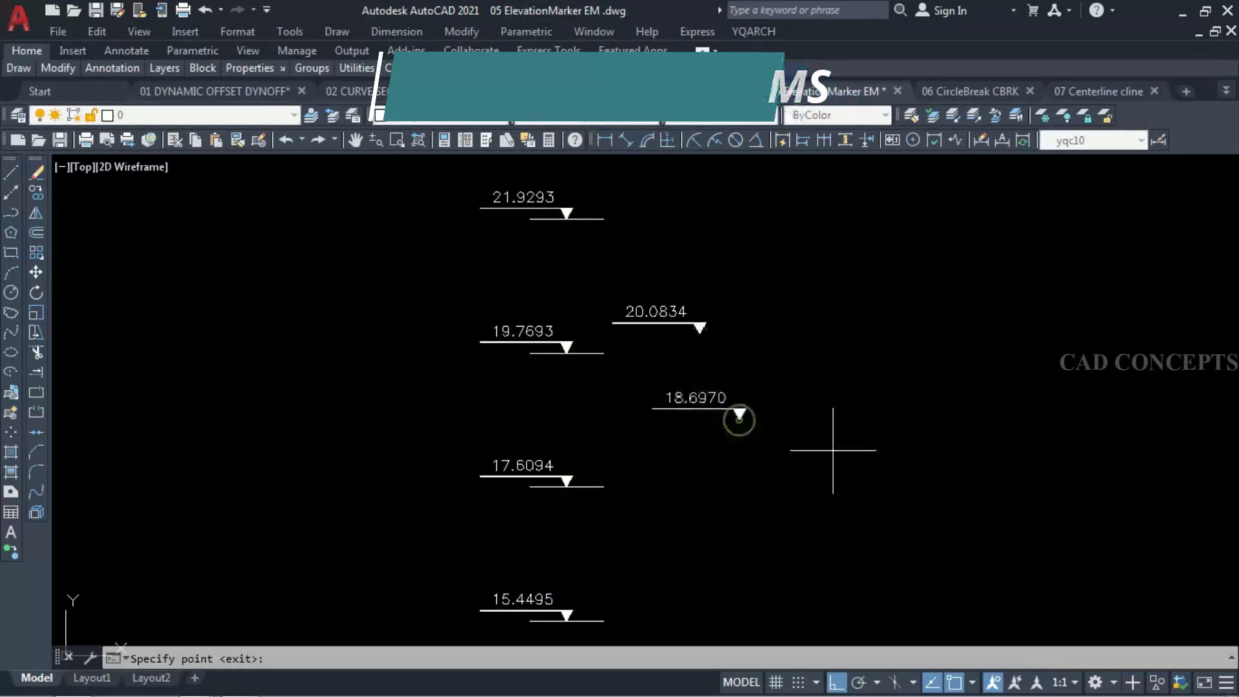
Step: In the CircleBreak drawing, break a circle, undo it, then hide and move an ellipse section
click(968, 91)
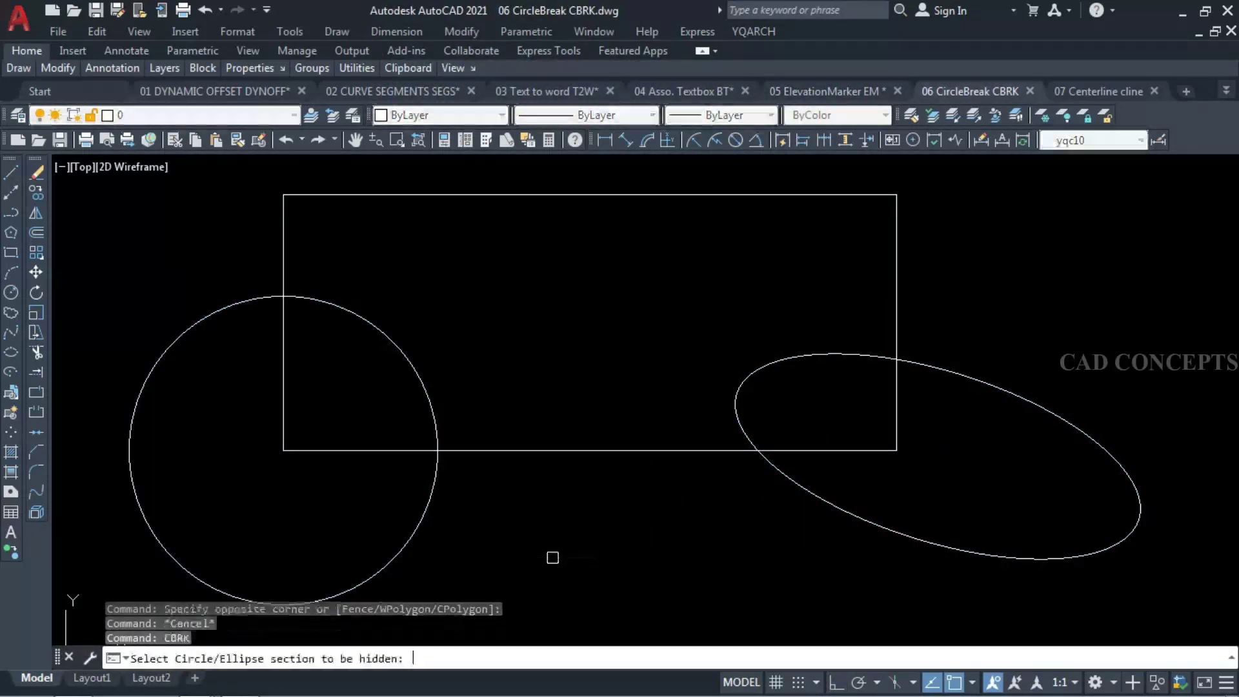
click(515, 479)
click(410, 540)
key(ctrl+z)
click(872, 492)
click(814, 491)
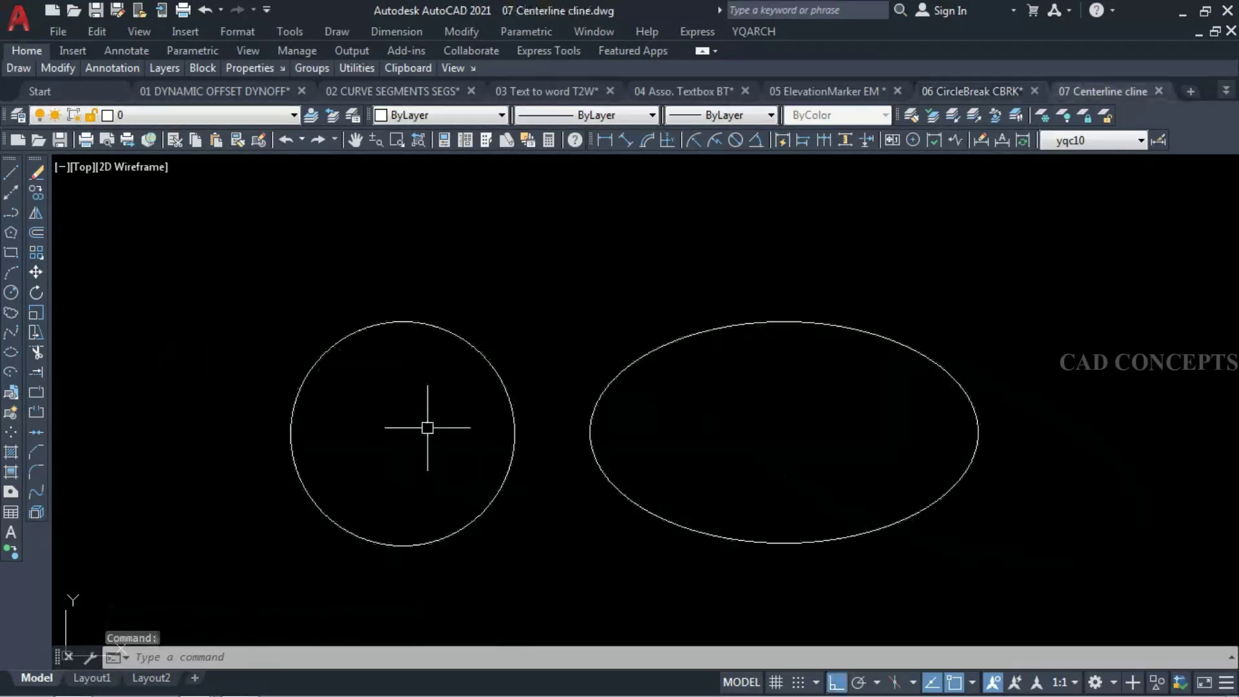
Step: Use CL to add centrelines to the circle and the ellipse
text(cl)
key(Return)
click(323, 510)
click(563, 434)
key(Return)
click(645, 510)
Step: Switch to the 08 Associative Centerline drawing and use A2F to place area fields in the rectangle and circle
click(836, 300)
click(1226, 91)
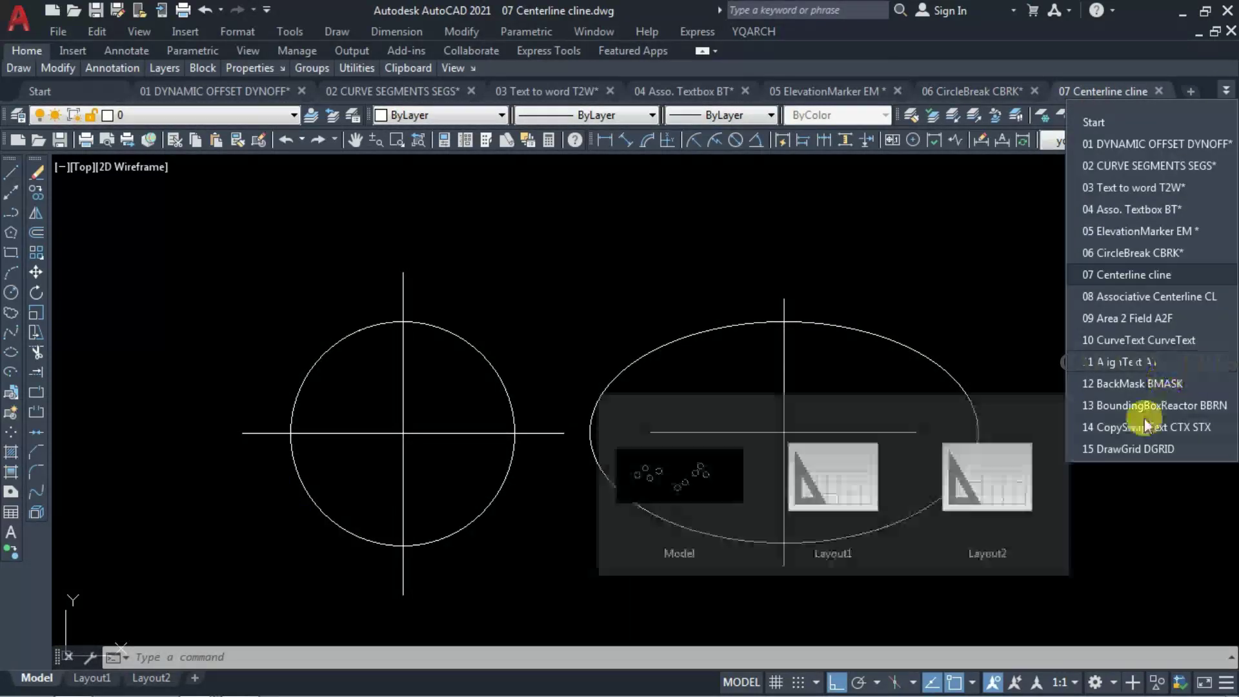
click(1098, 296)
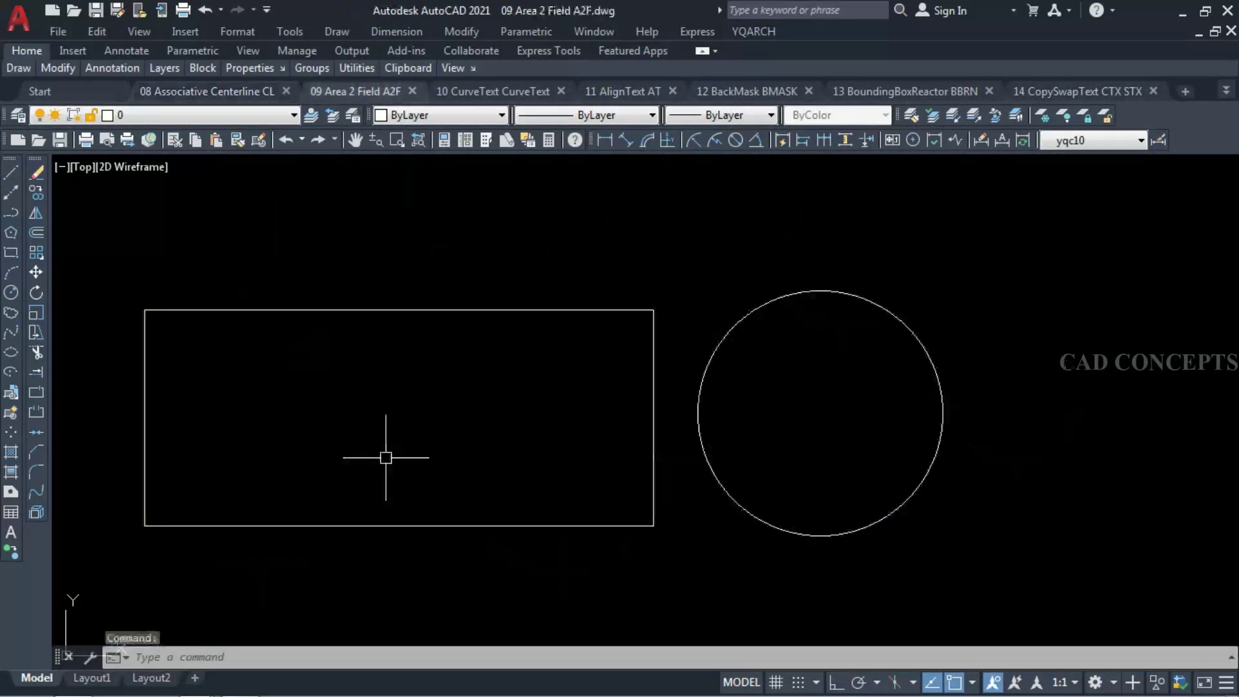
text(a2f)
key(Return)
click(383, 526)
key(Return)
click(432, 433)
Step: Run CURVETEXT in the CurveText drawing and pick the CURVE TEXT string to bend
key(Return)
click(826, 536)
click(856, 428)
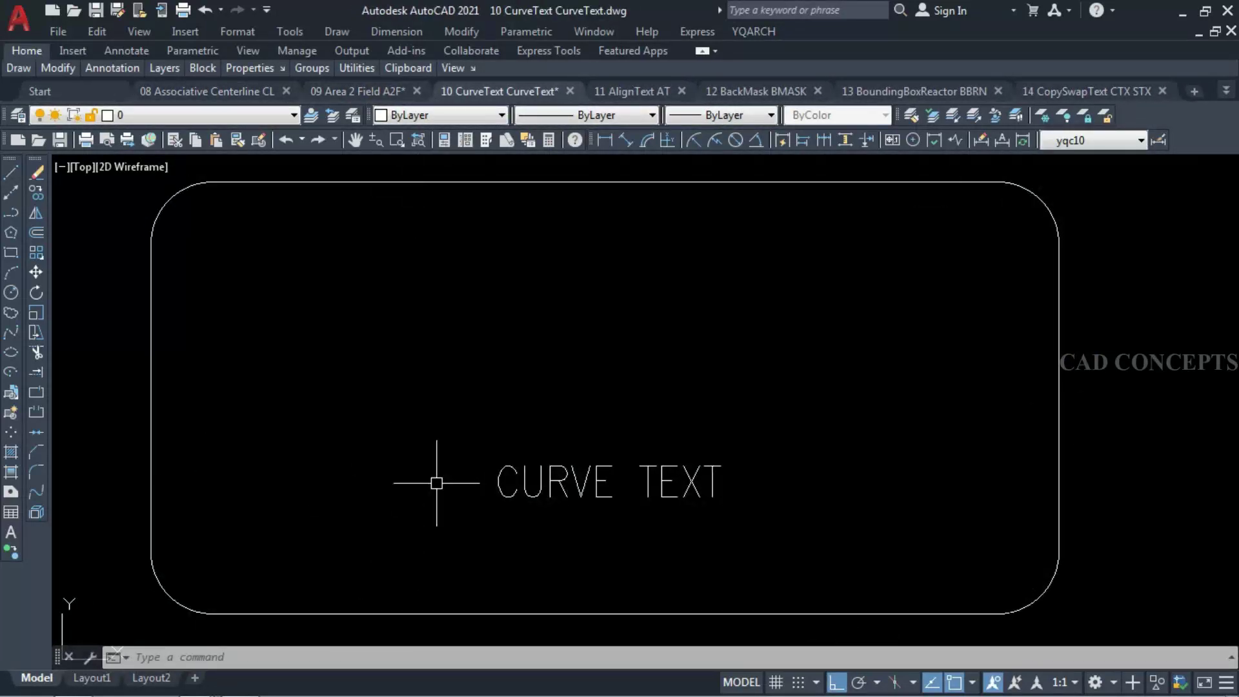
text(curvetext)
key(Return)
click(516, 481)
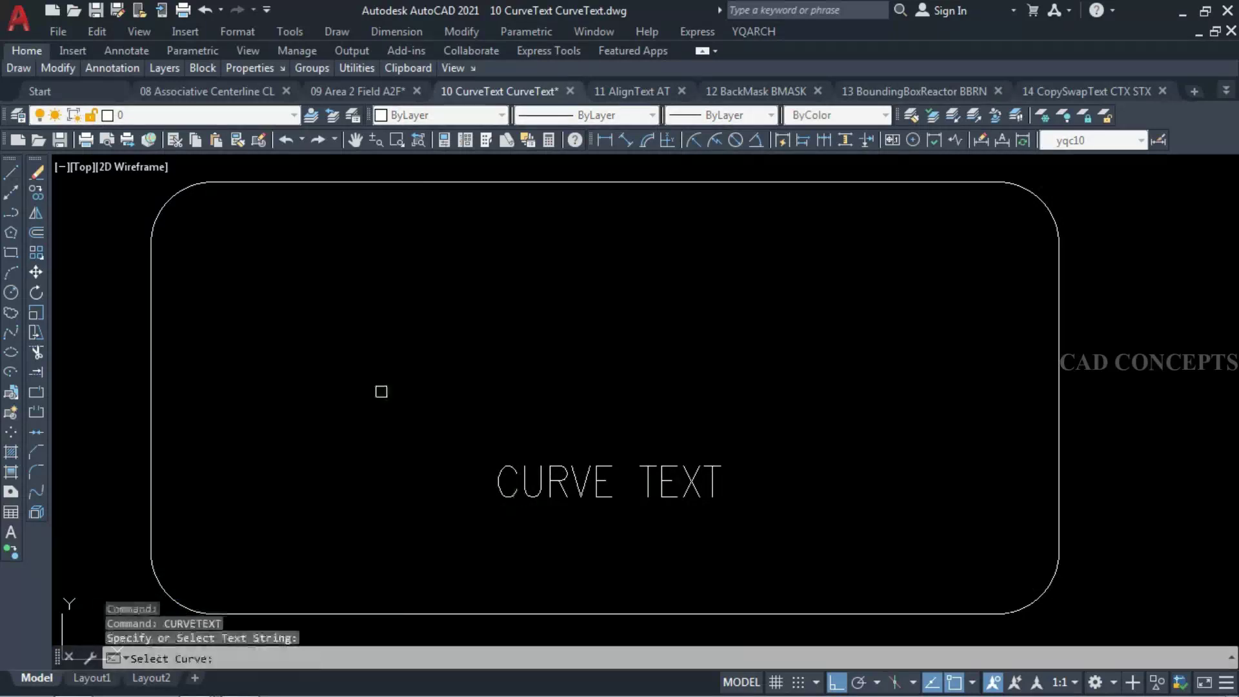
click(645, 182)
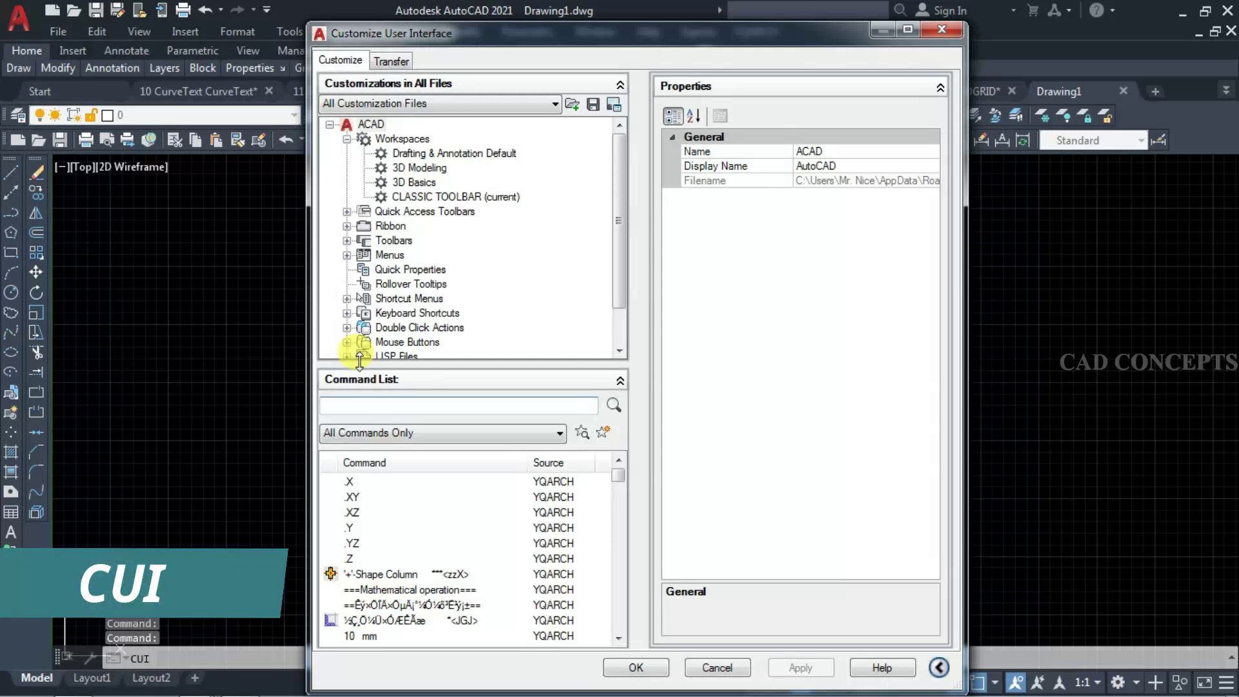
Step: Load Auto CAD LISP.lsp under LISP Files in the CUI, then frame the Dynamic Offset shapes
right_click(384, 356)
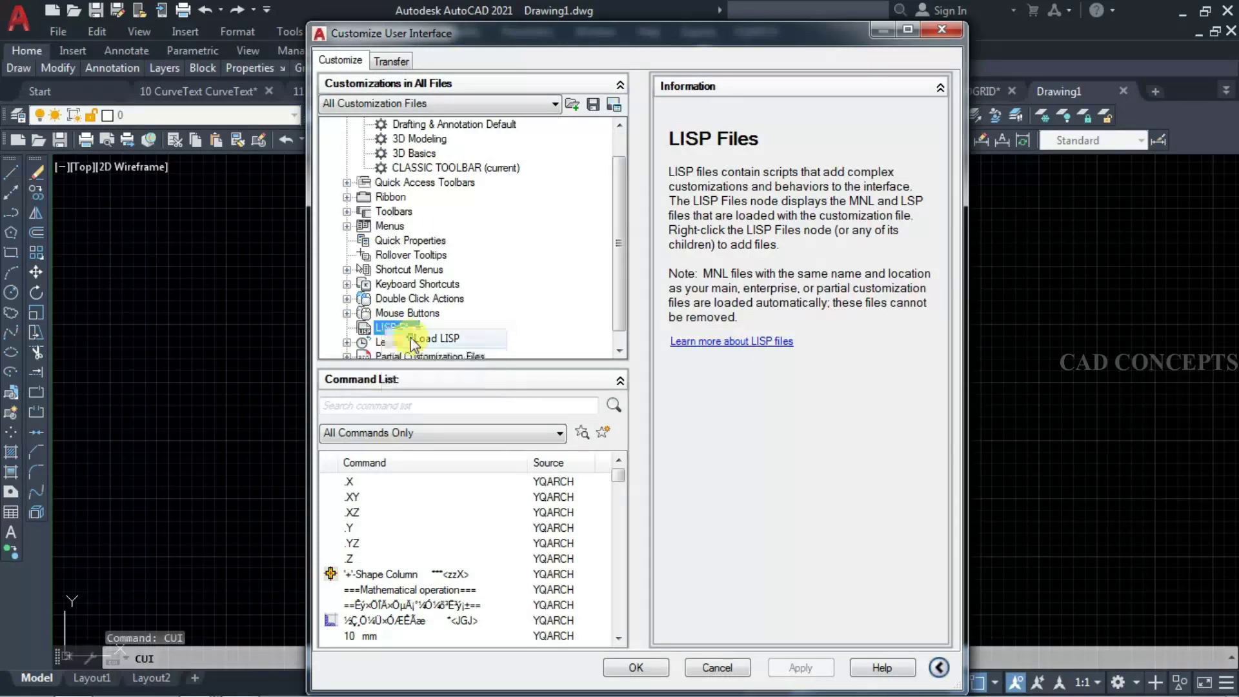
click(412, 344)
click(536, 253)
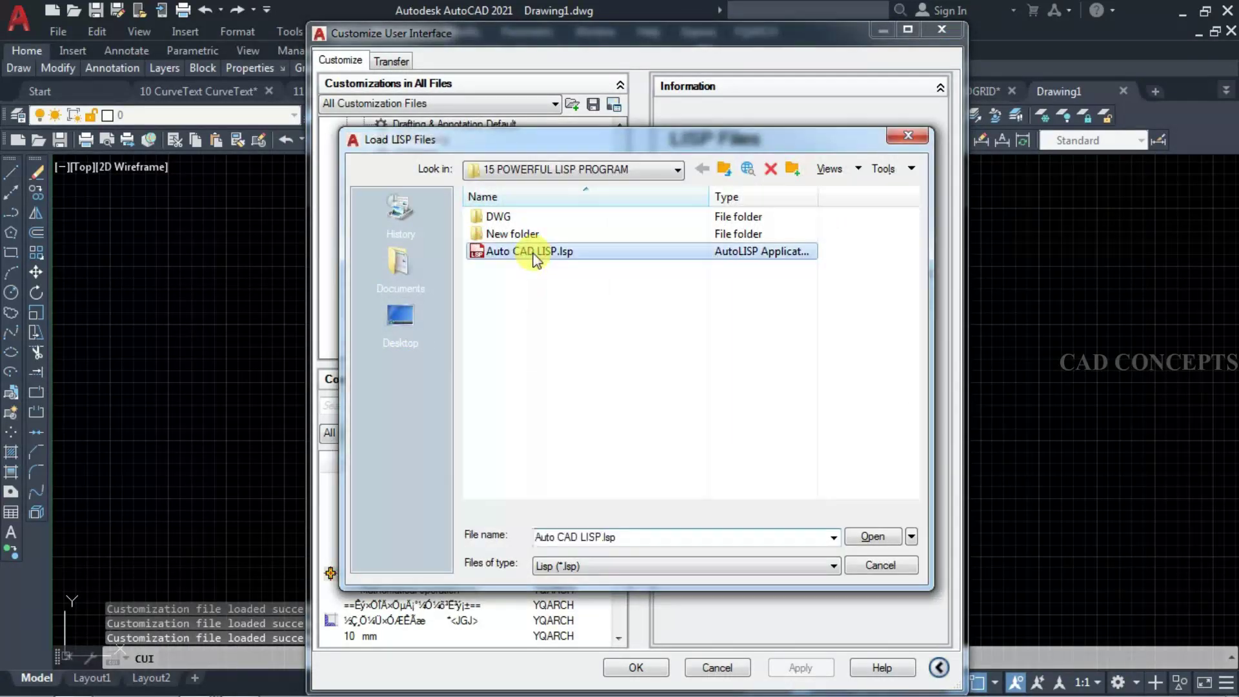
click(868, 536)
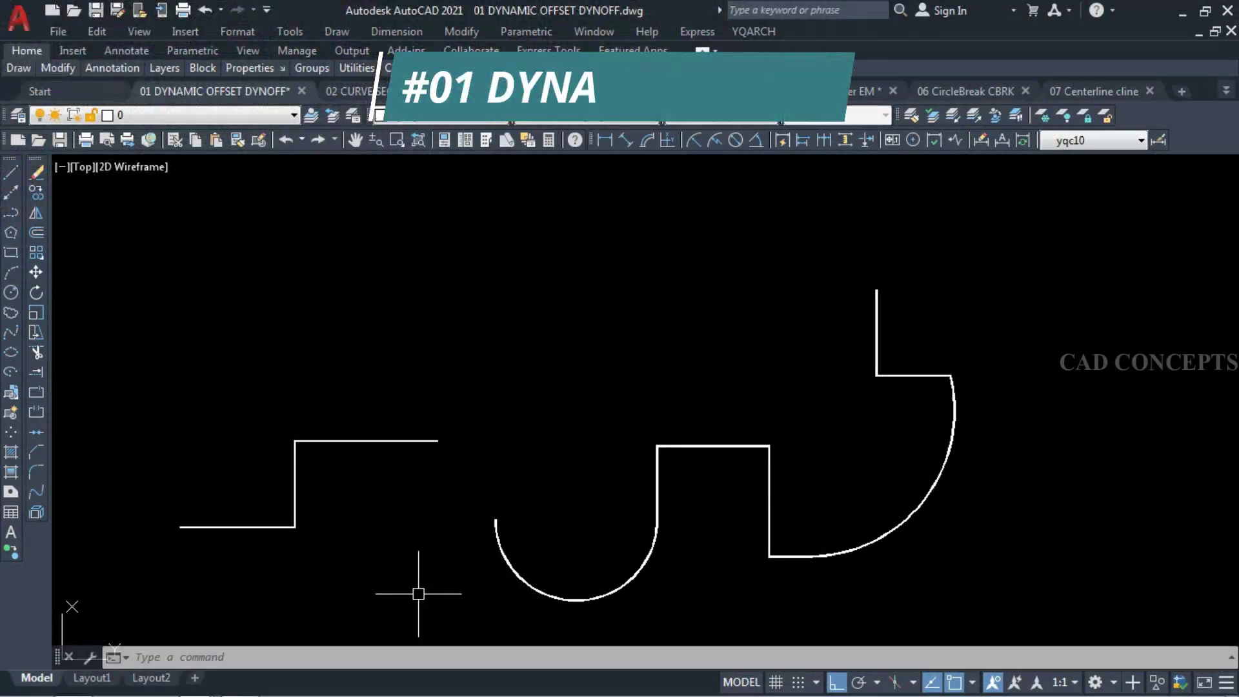
middle_drag(415, 590, 405, 536)
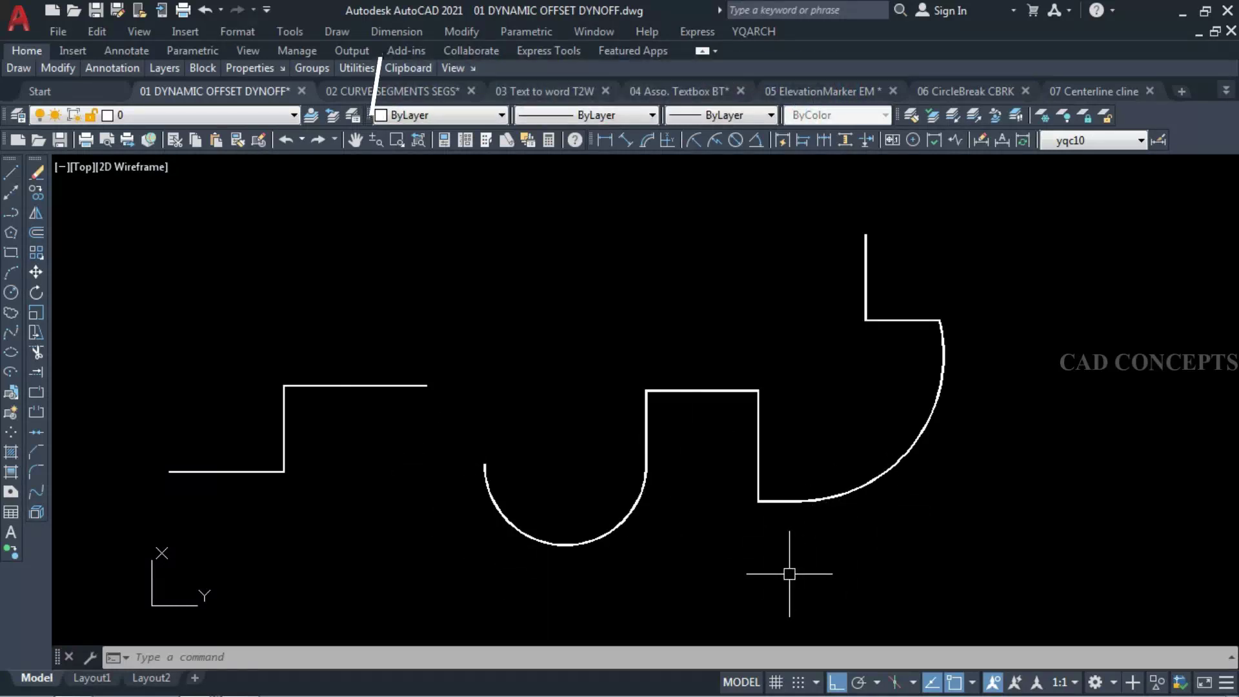
Step: Use DYNOFF to add two widened offset copies to the left polyline, then repeat it on the right polyline
text(DYN)
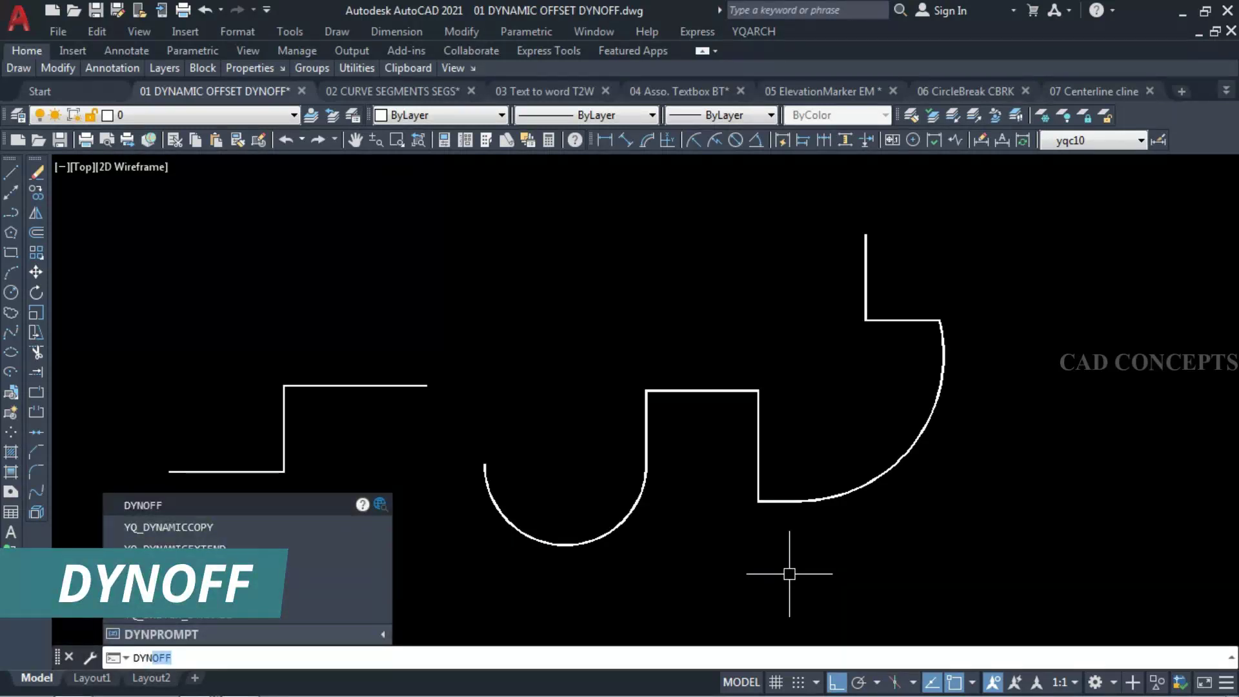
click(193, 504)
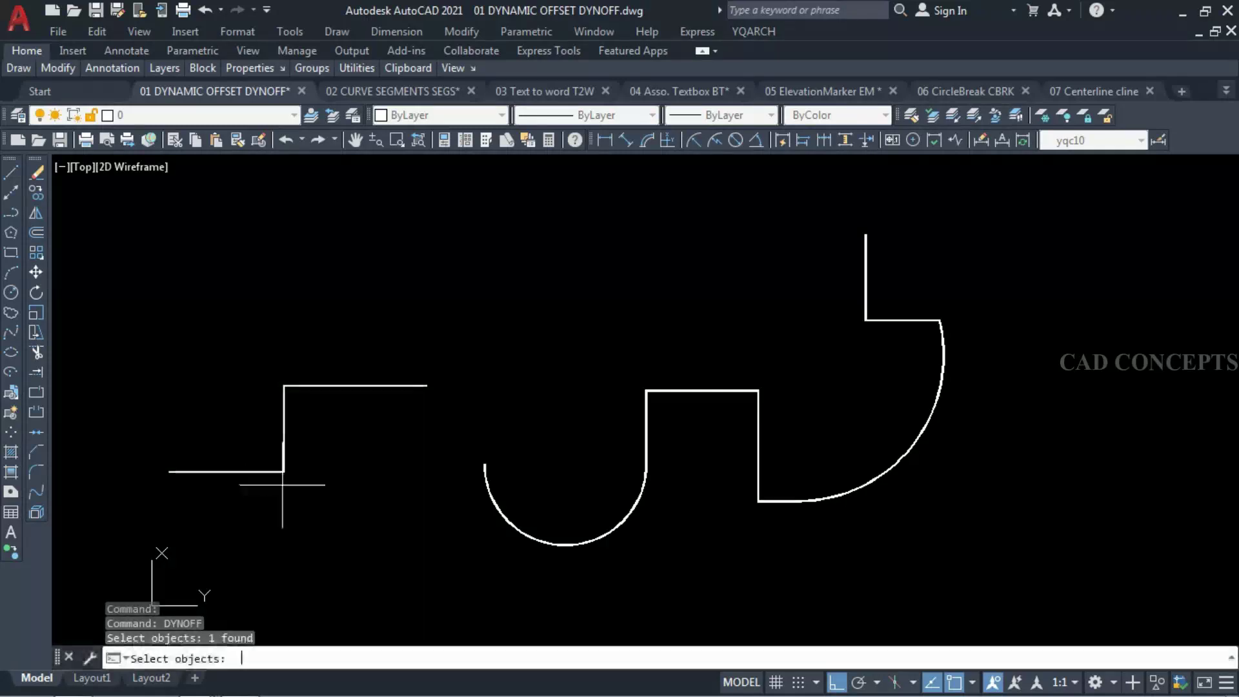
key(Return)
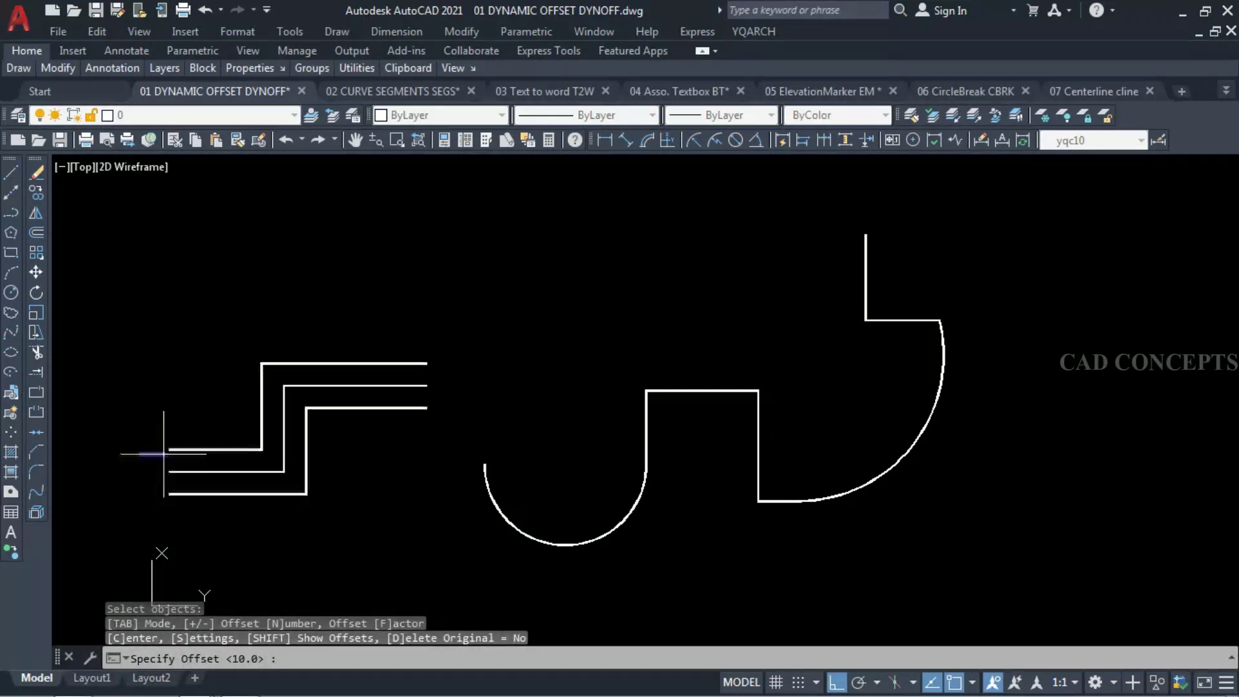
click(113, 459)
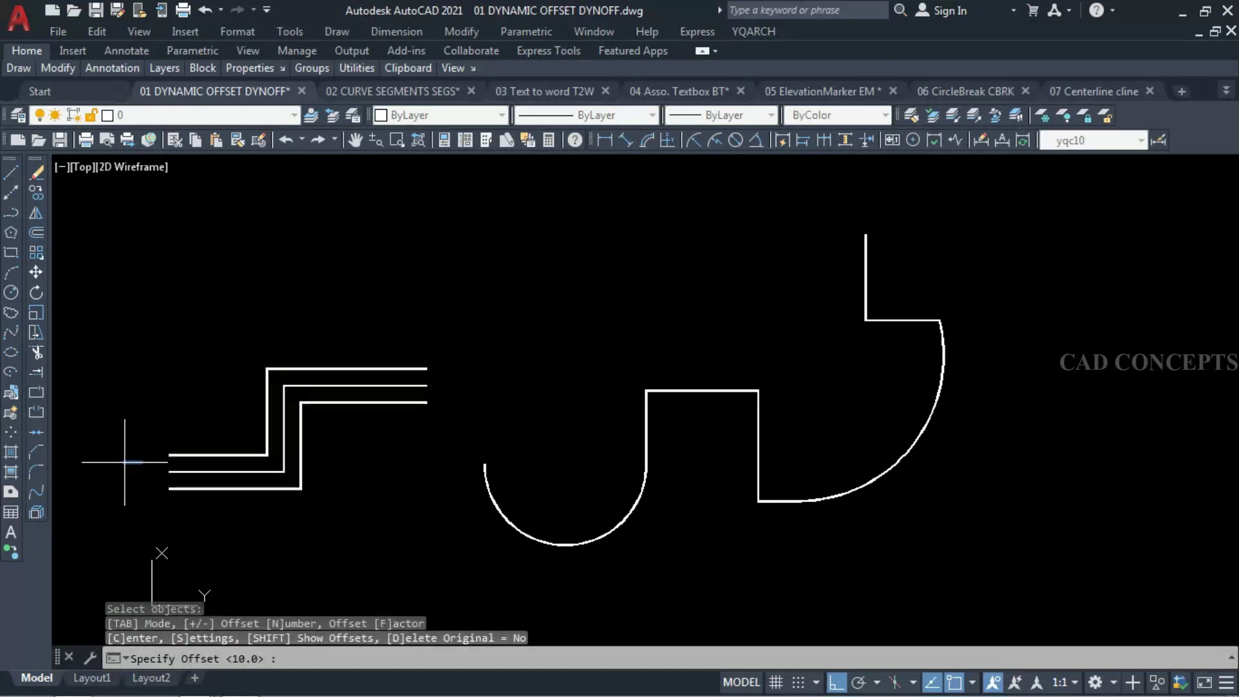
click(145, 467)
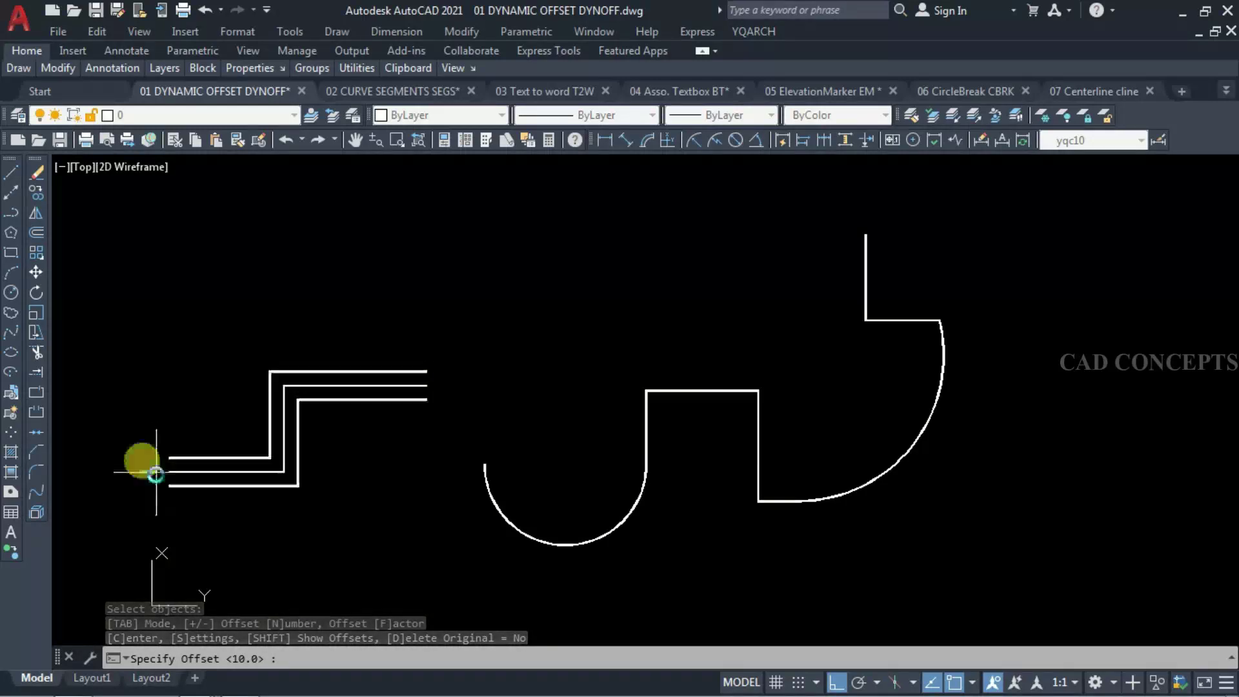
click(155, 482)
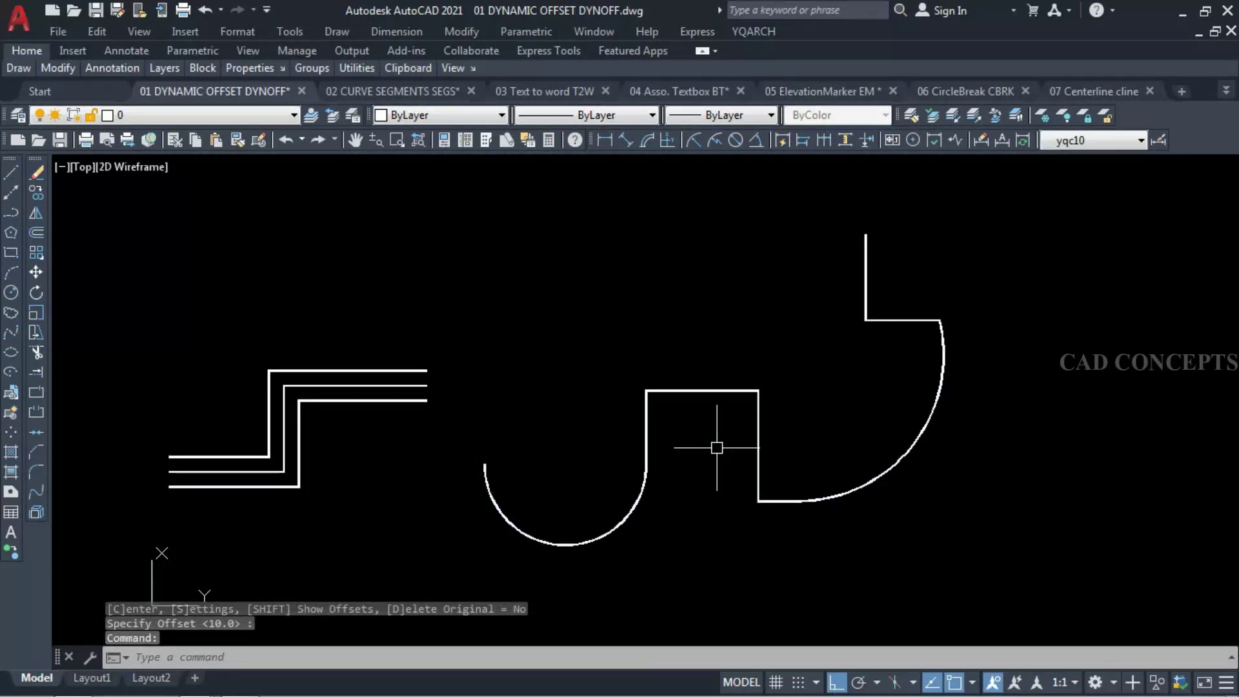
key(Return)
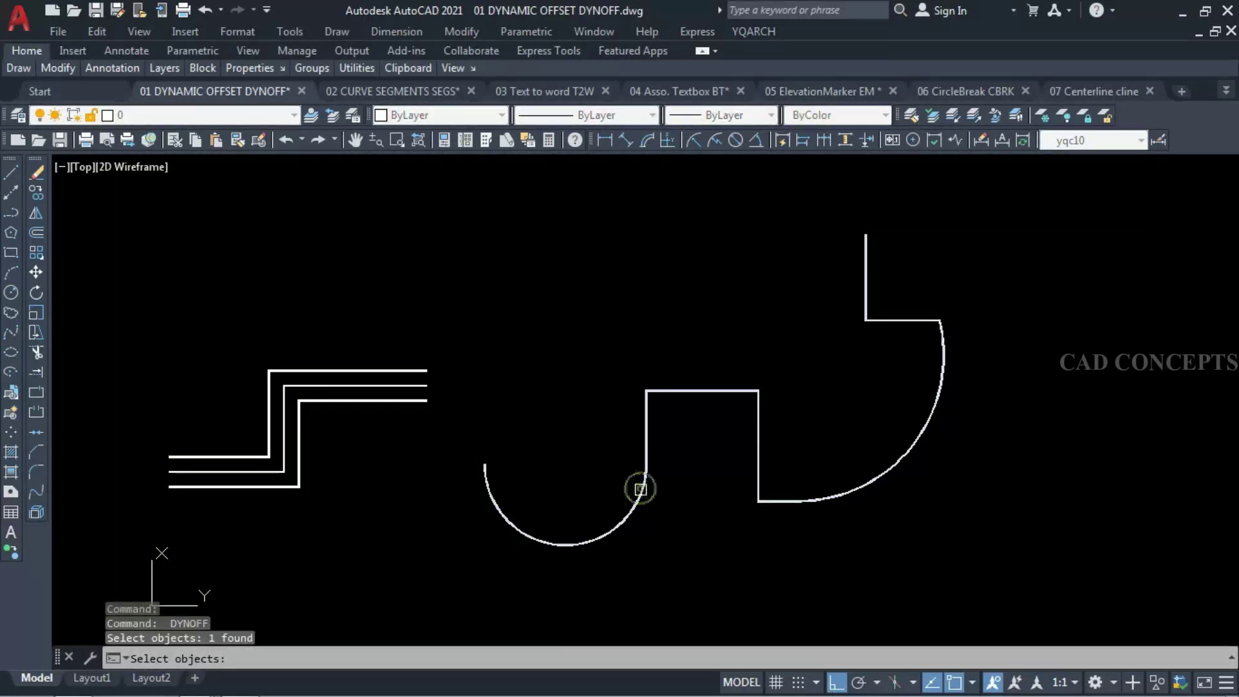
key(Return)
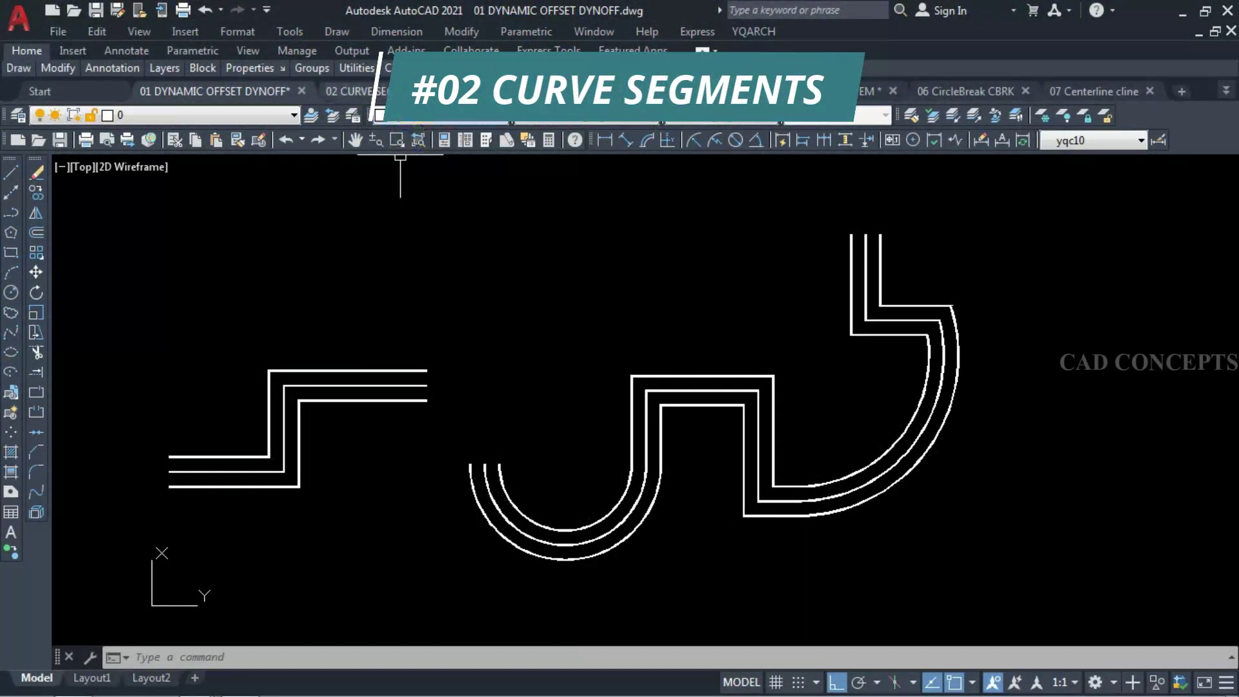
Step: Open the Curve Segments drawing and select the circle and arc to show each is one object
click(352, 91)
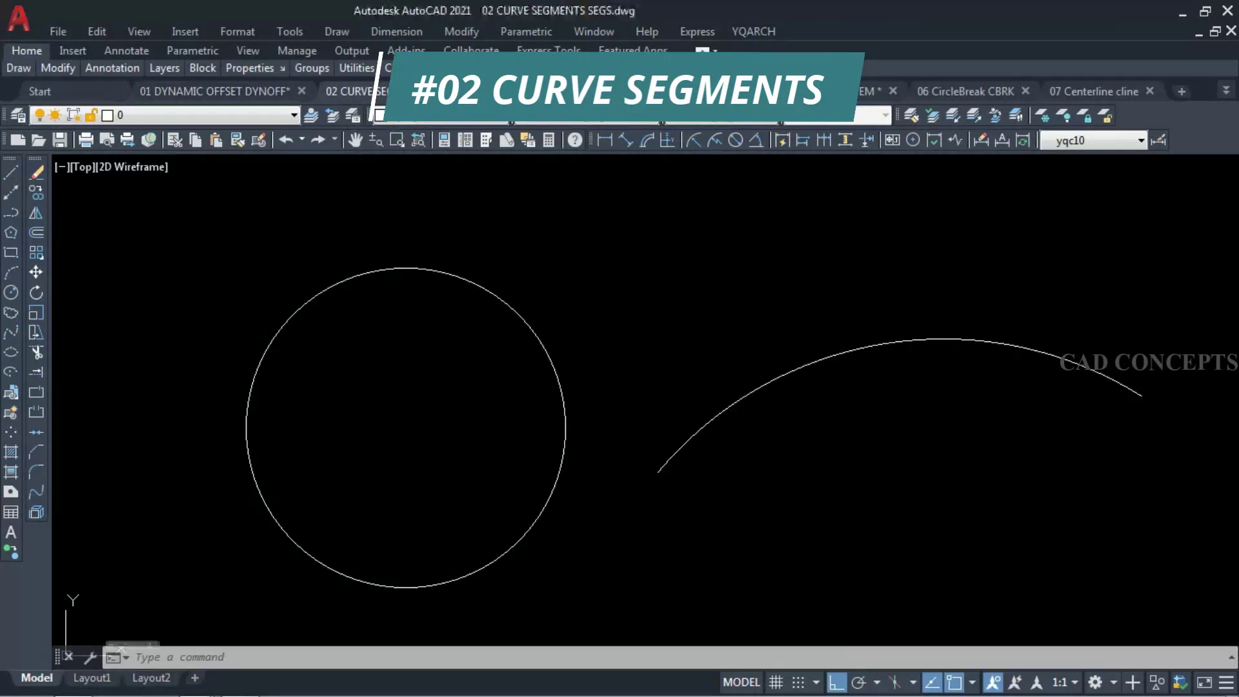
click(280, 511)
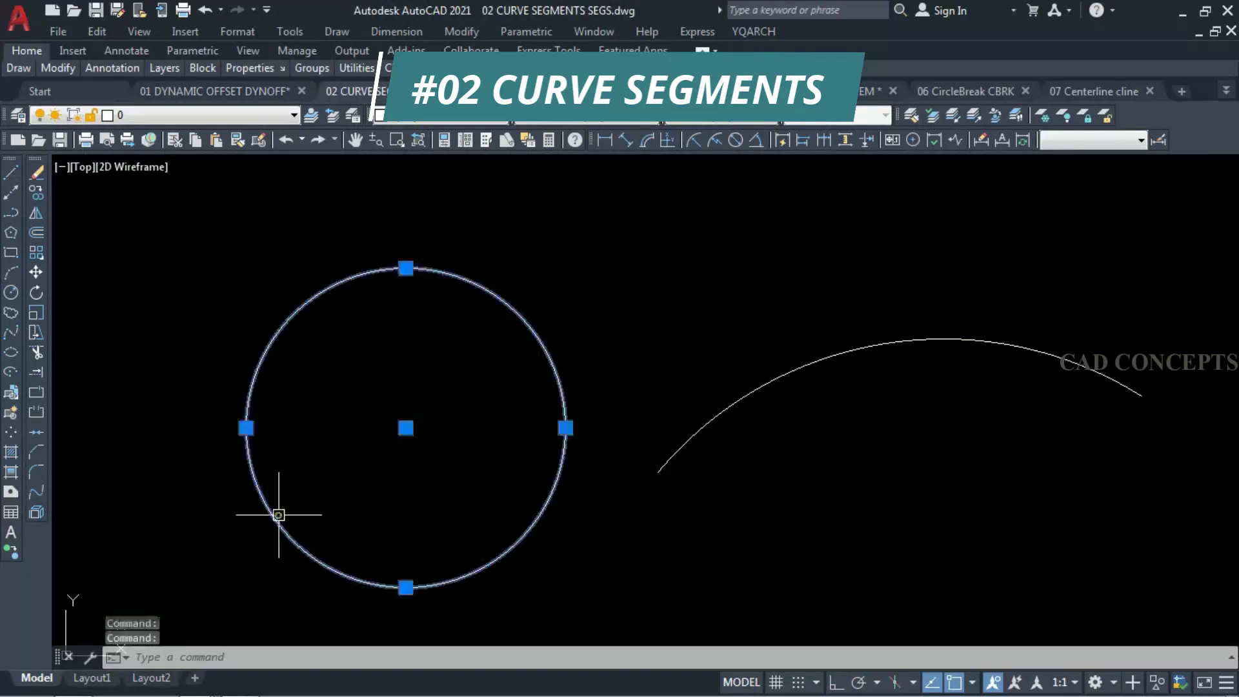
click(684, 447)
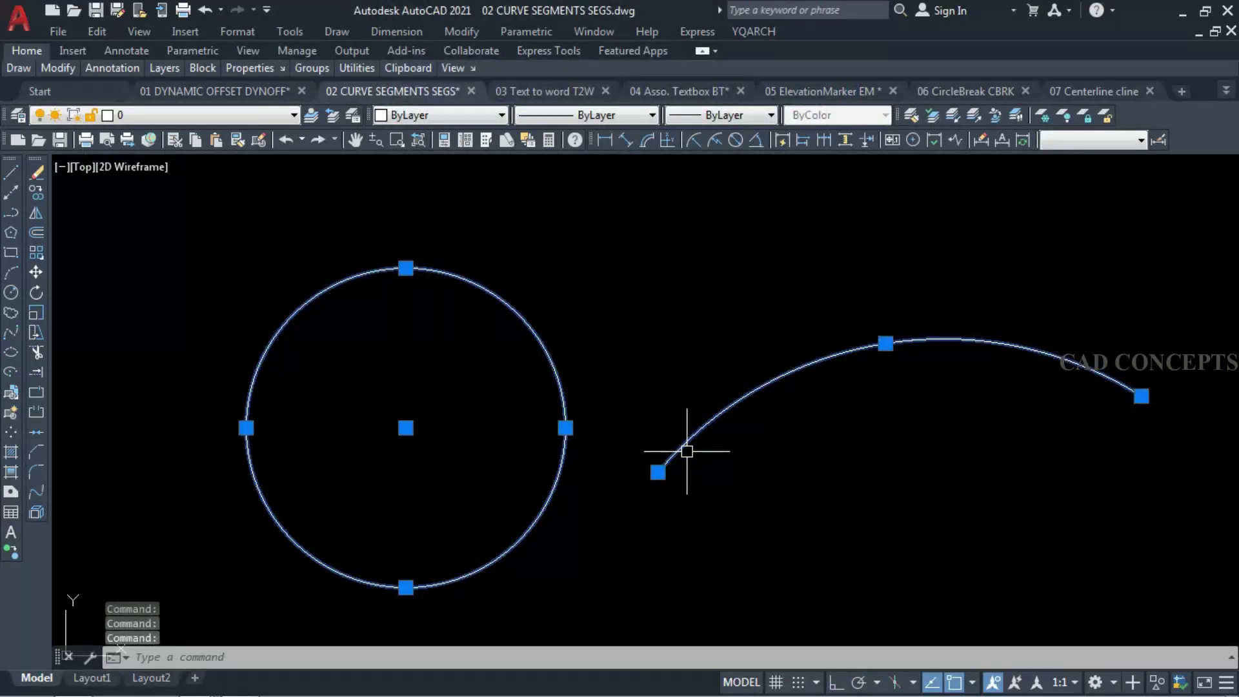
key(Escape)
click(528, 526)
key(Escape)
click(551, 493)
key(Escape)
click(626, 469)
key(Escape)
click(668, 461)
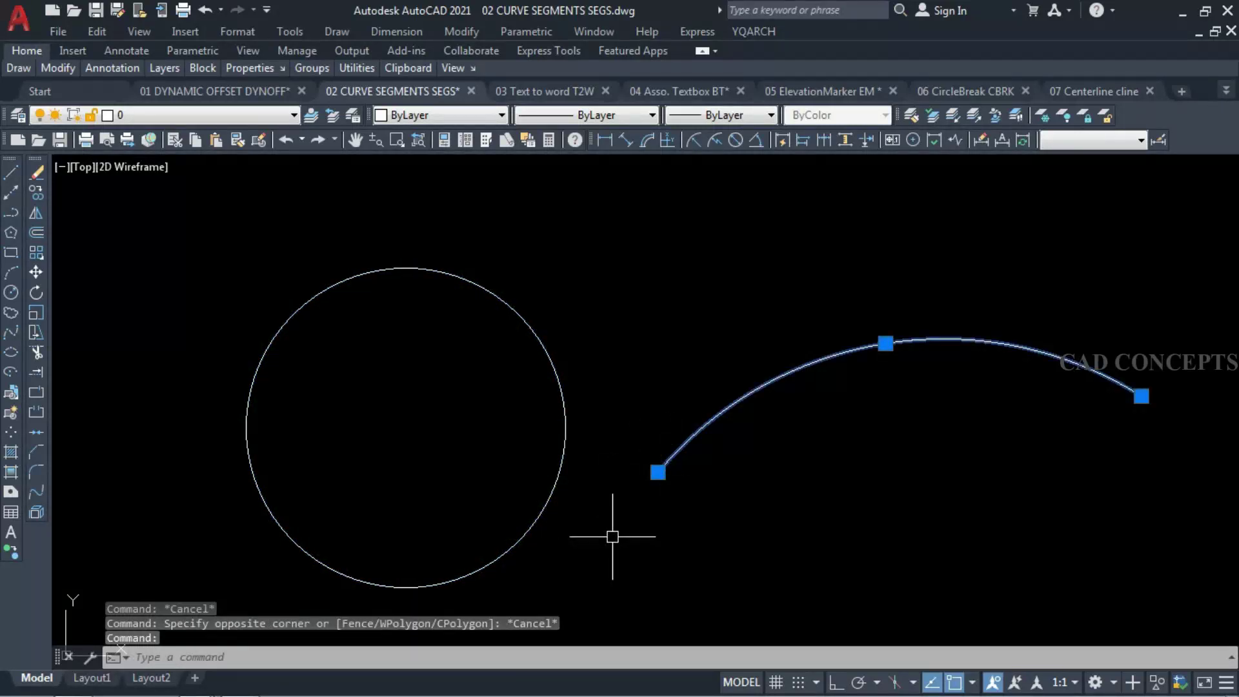
key(Escape)
click(550, 500)
key(Escape)
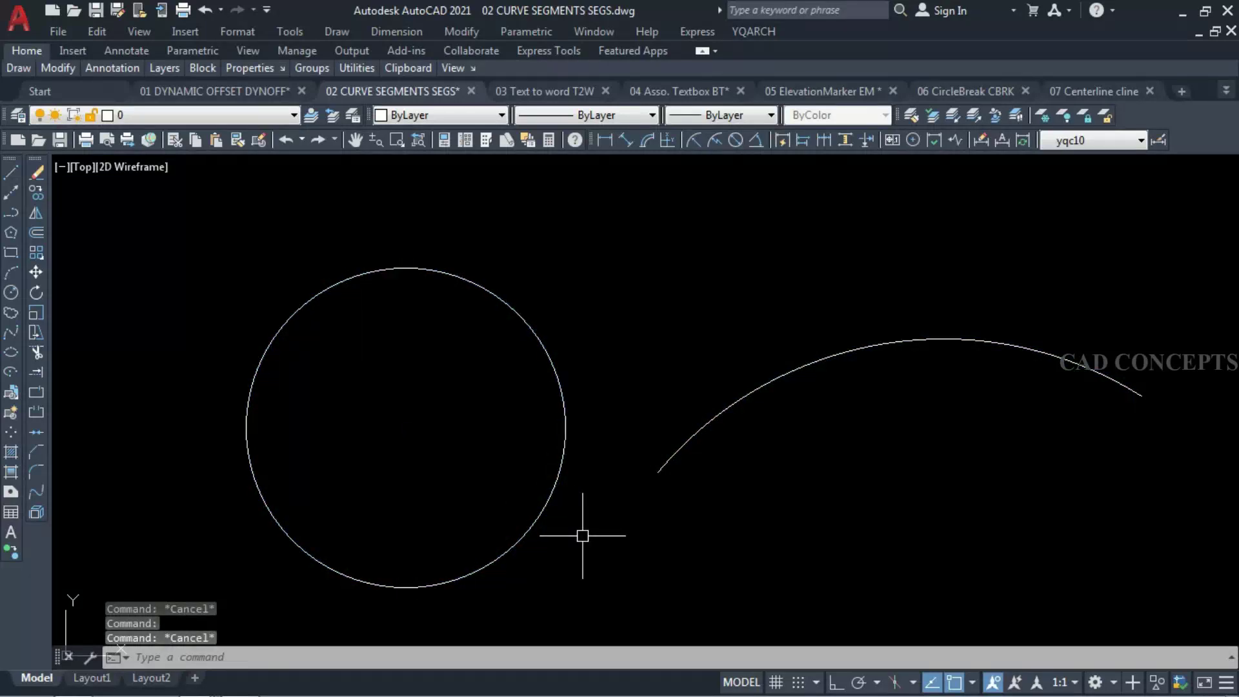
Step: Divide the circle into 40 segments with SEGS and select it to show the segments
text(SEGS)
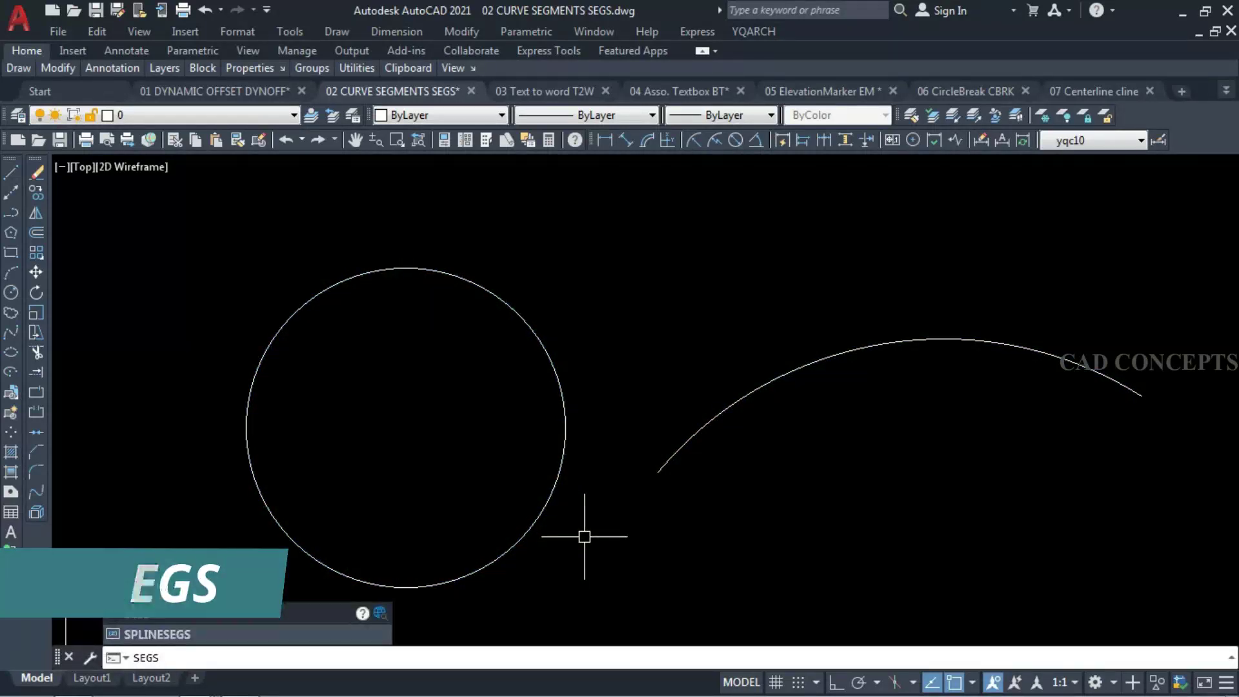
key(Return)
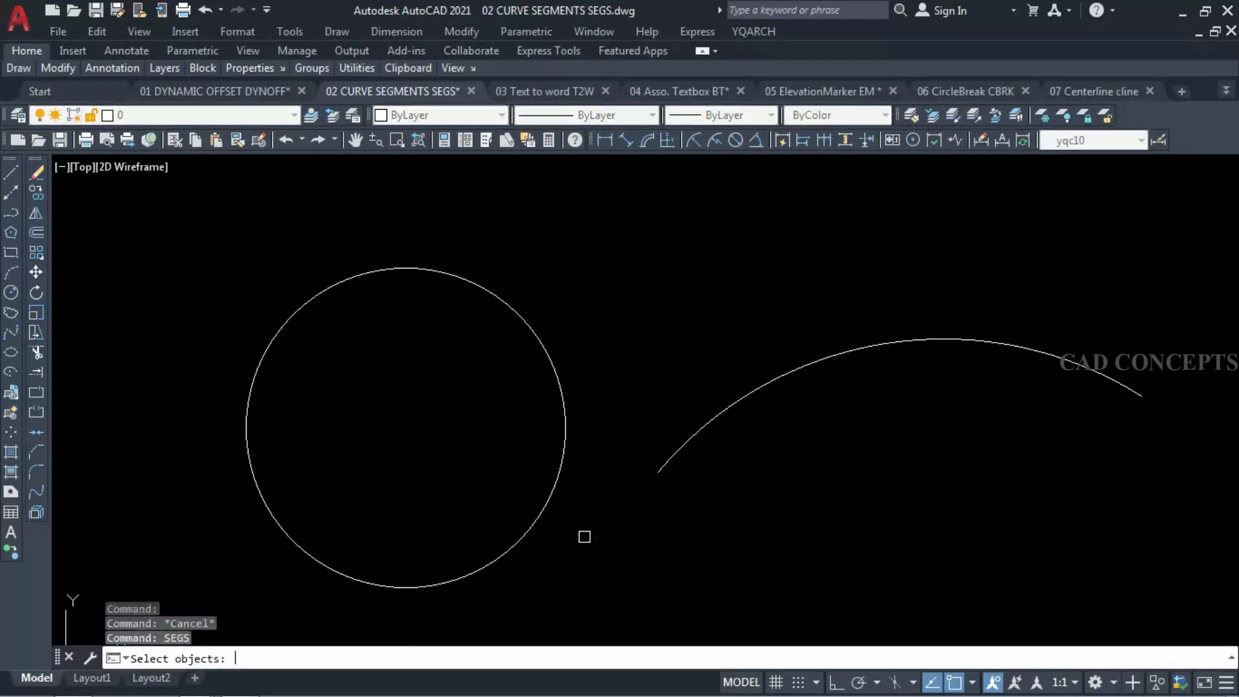
click(525, 535)
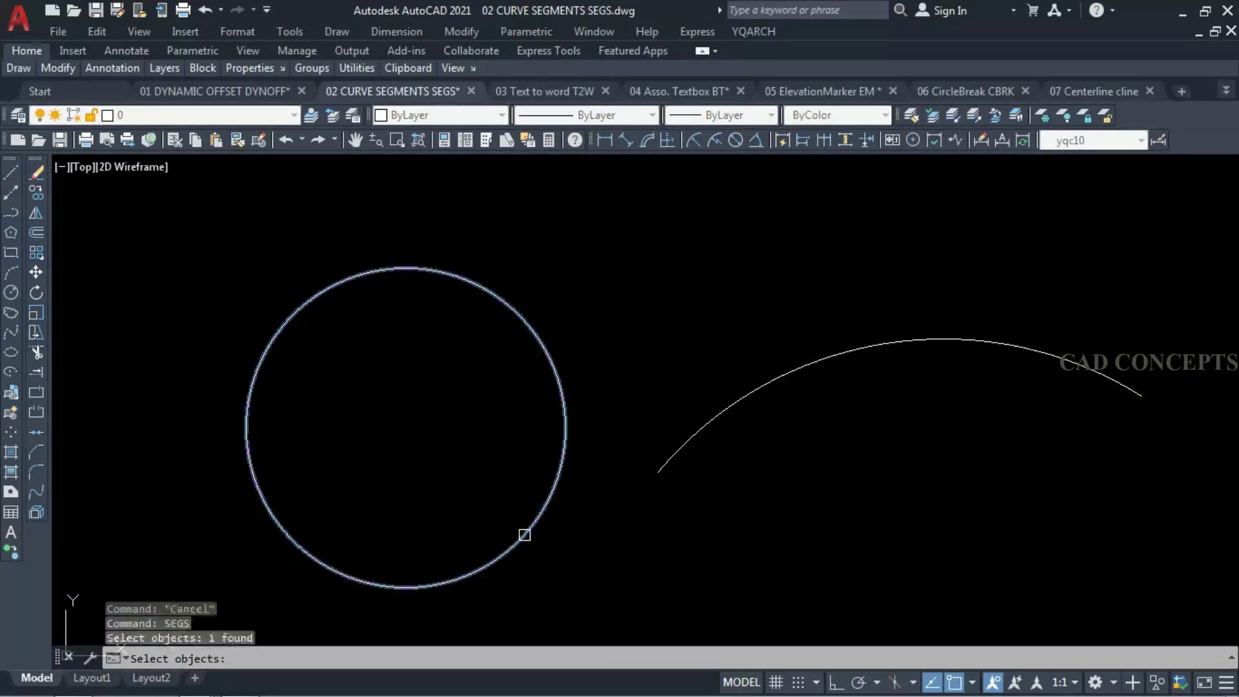
key(Return)
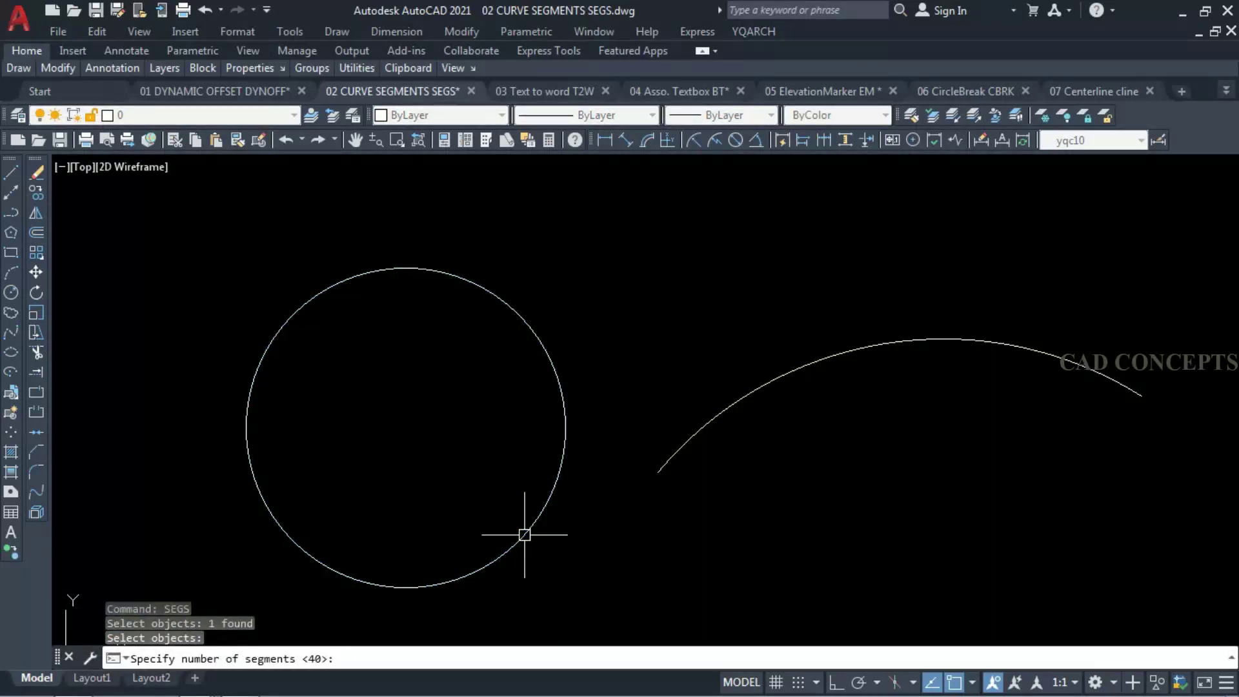
text(40)
key(Return)
click(529, 524)
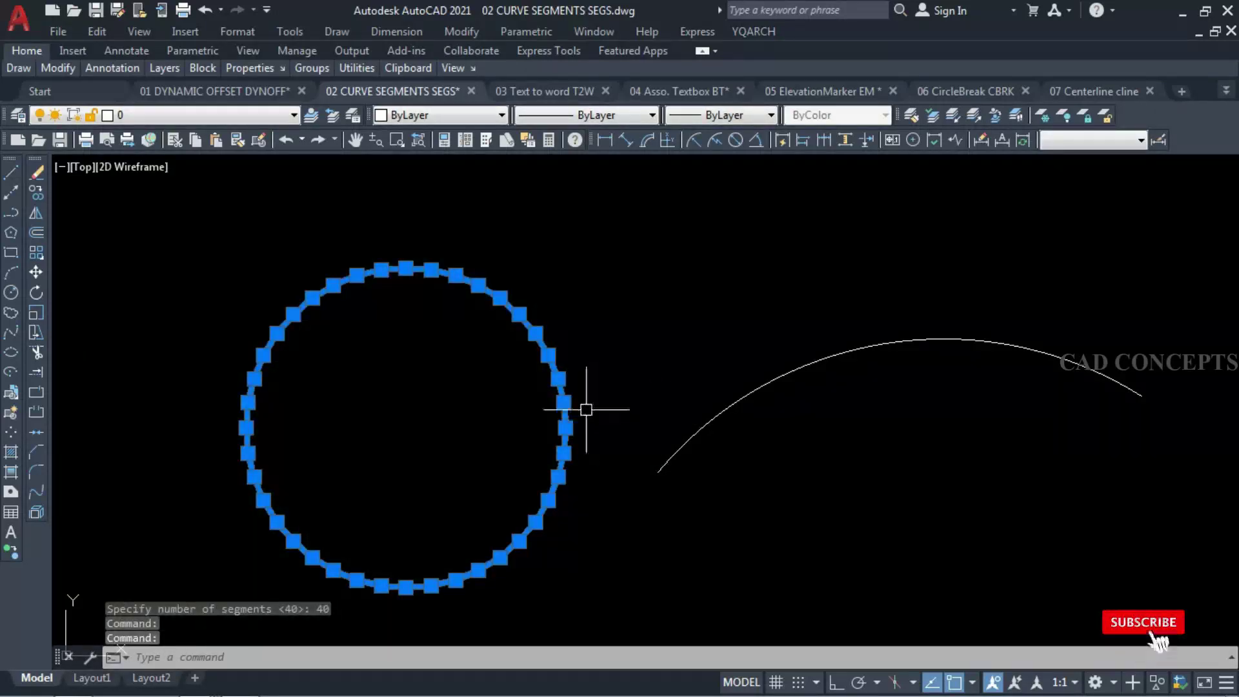
click(563, 402)
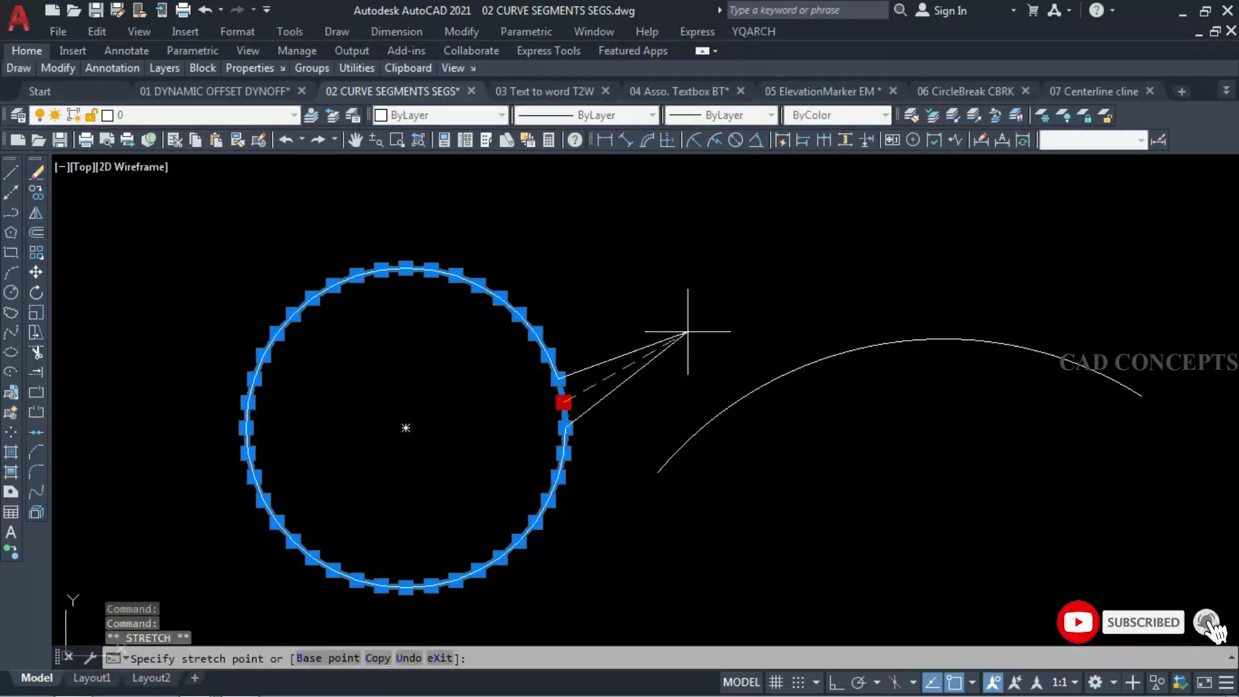
key(Escape)
key(Escape)
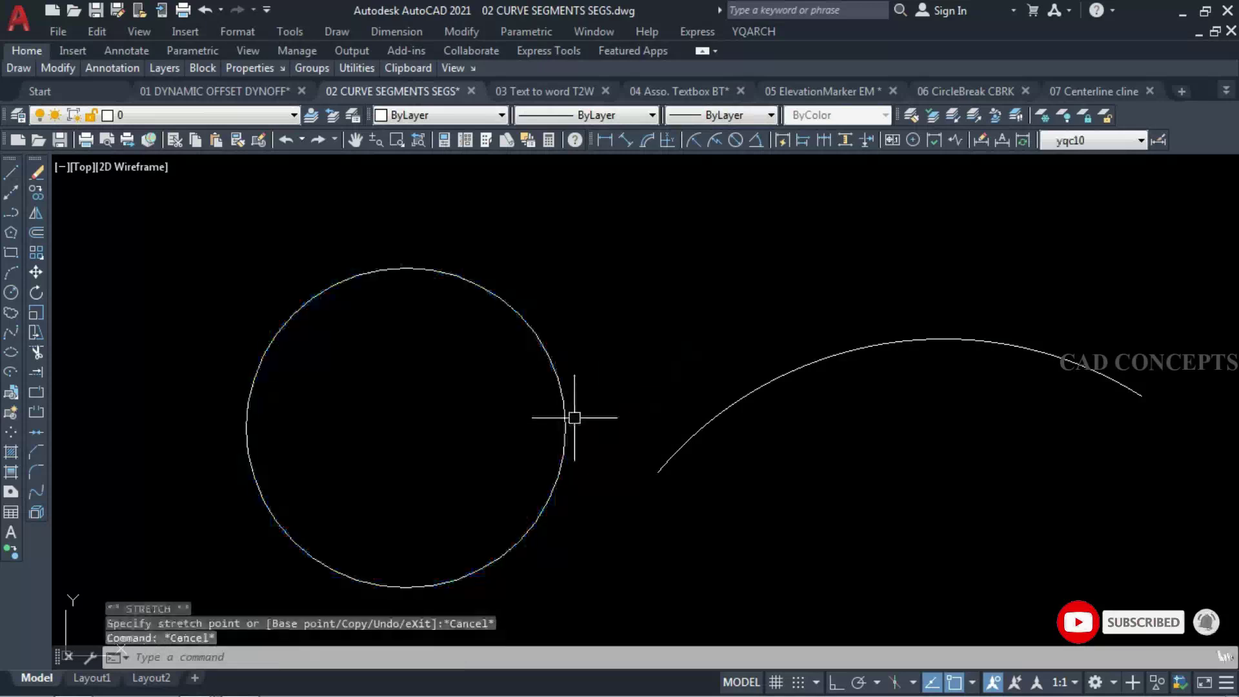
click(416, 268)
key(Escape)
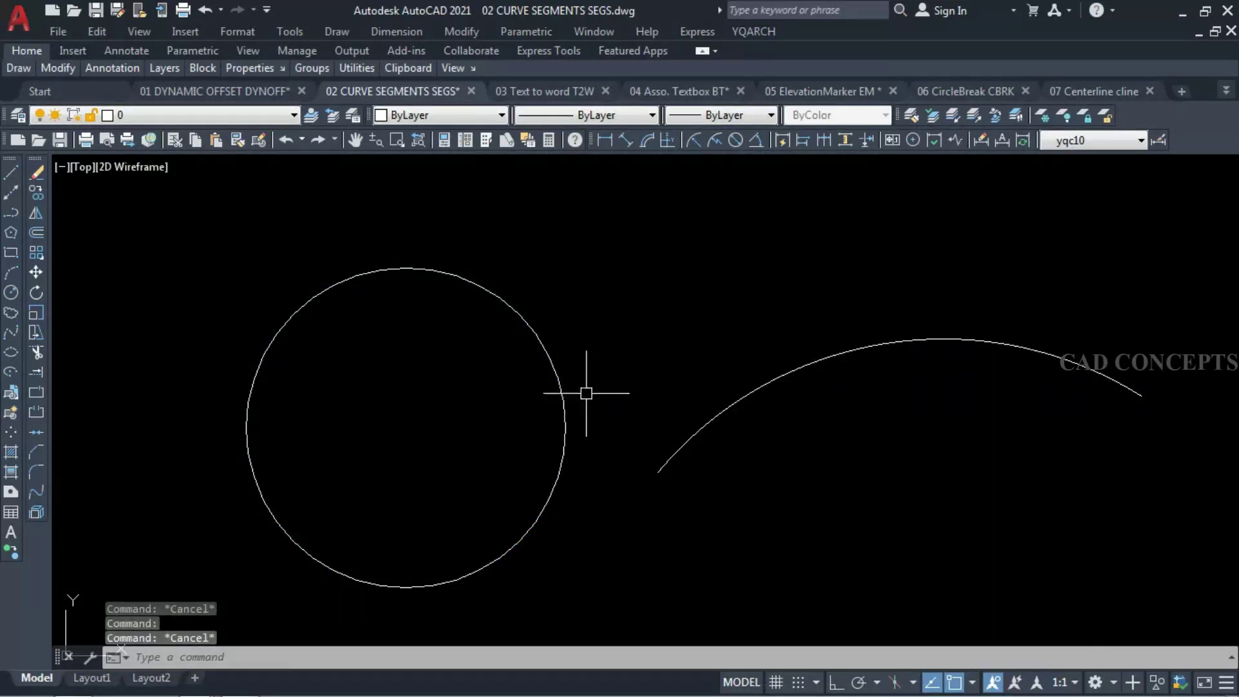
Step: Divide the arc into the default 40 segments with SEGS and compare it with the circle
text(SEGS)
key(Return)
click(719, 410)
key(Return)
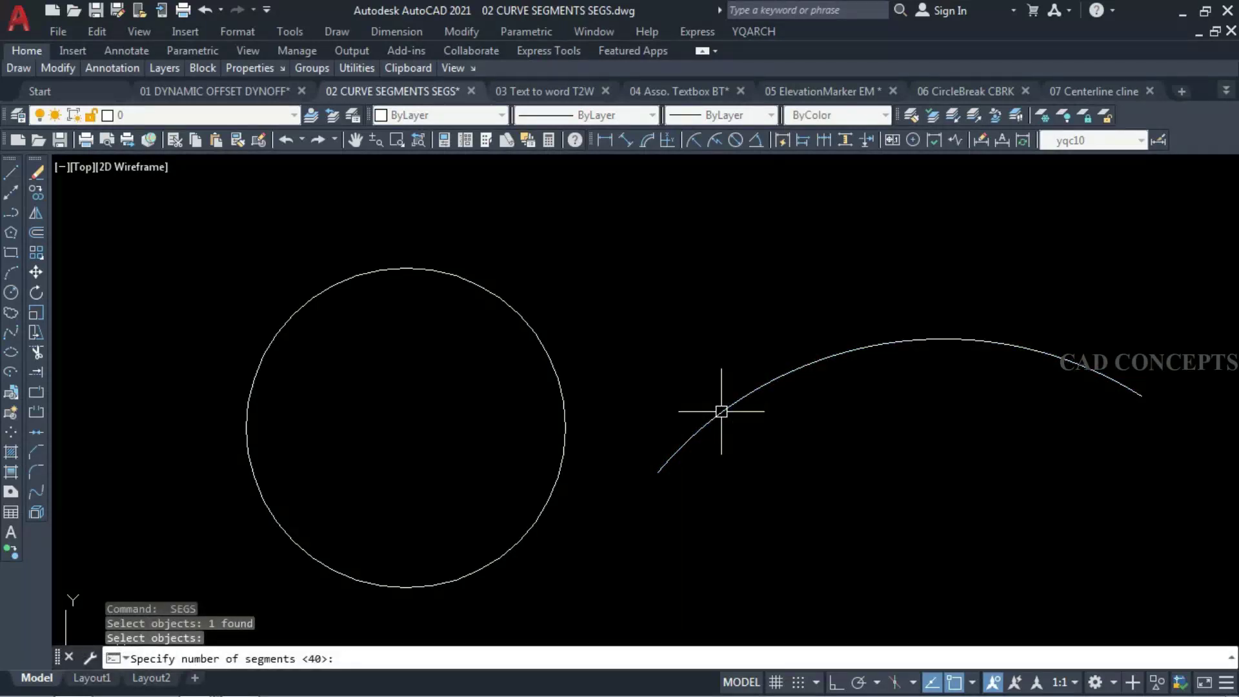
key(Return)
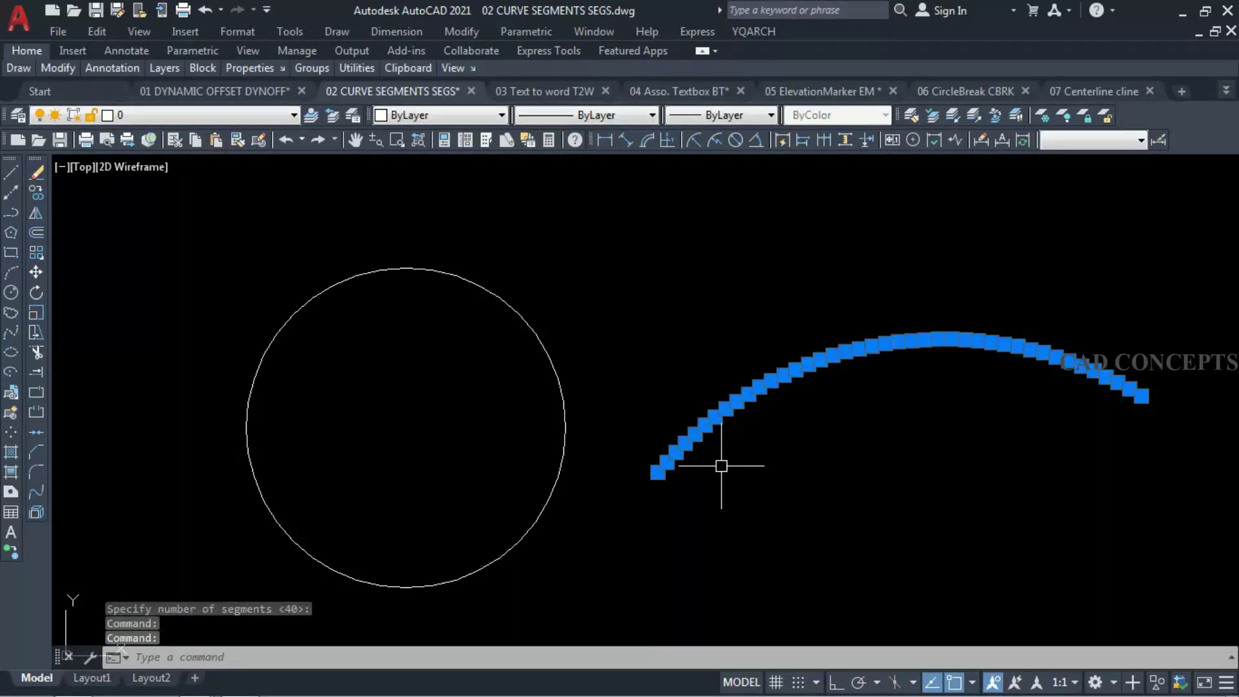
key(Escape)
click(783, 365)
key(Escape)
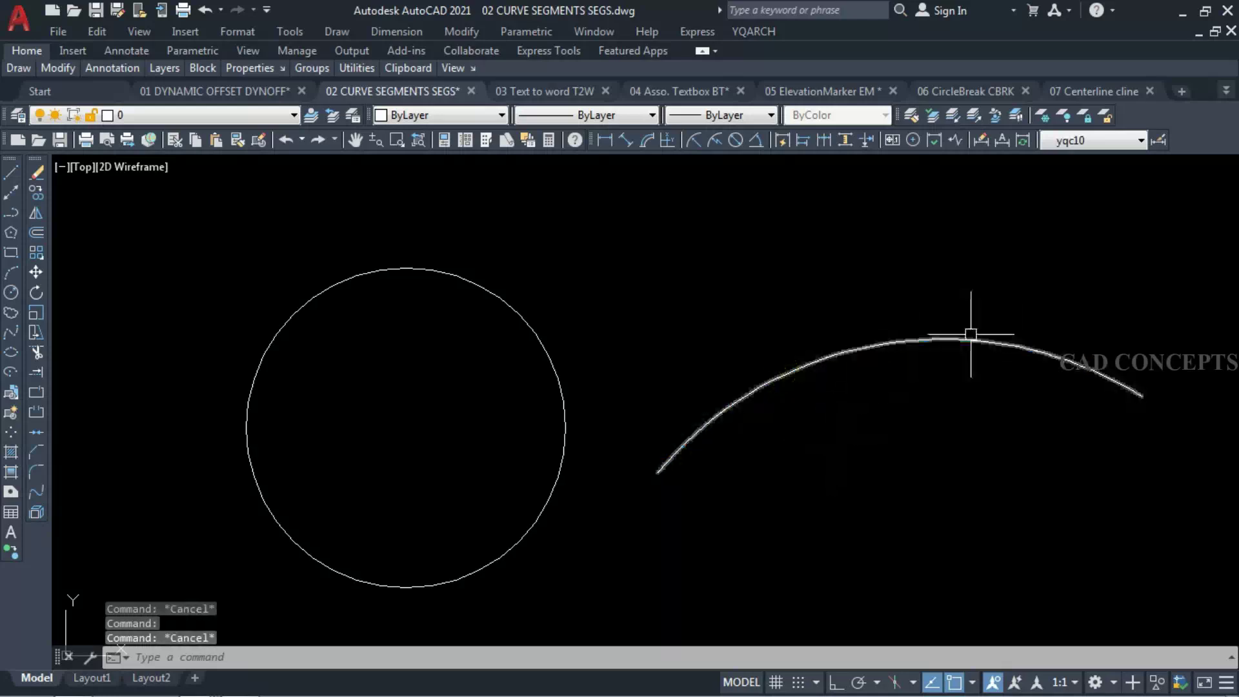
click(1067, 361)
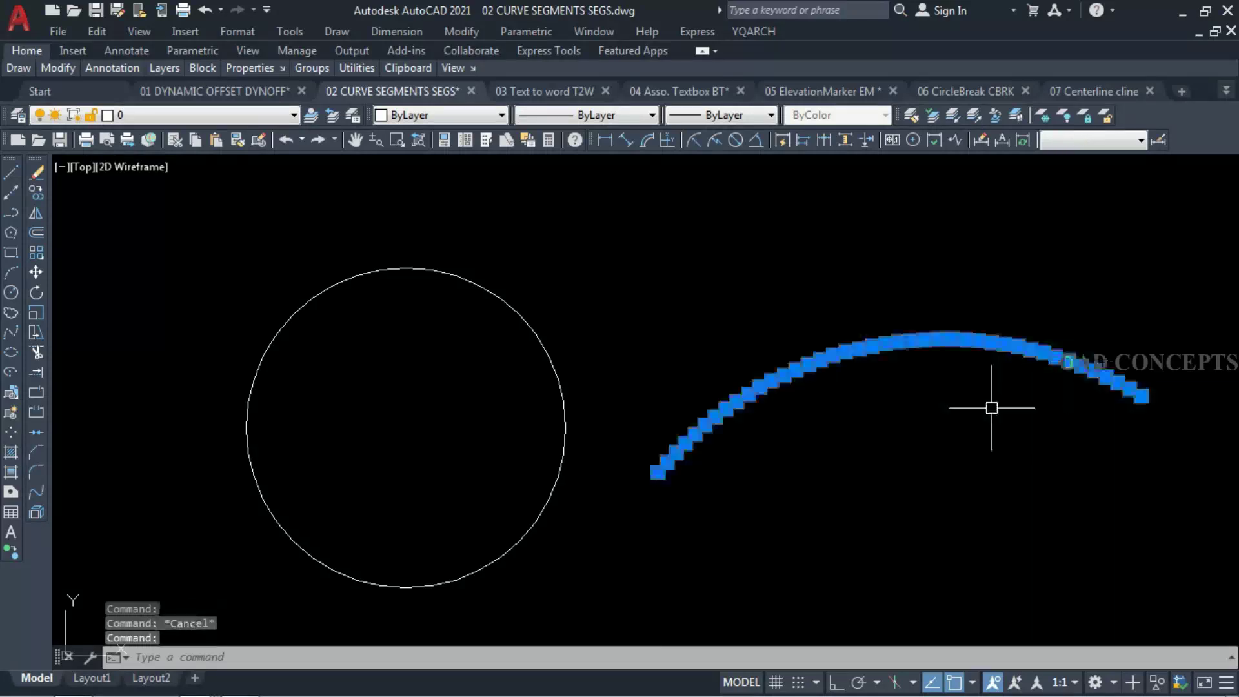
click(552, 489)
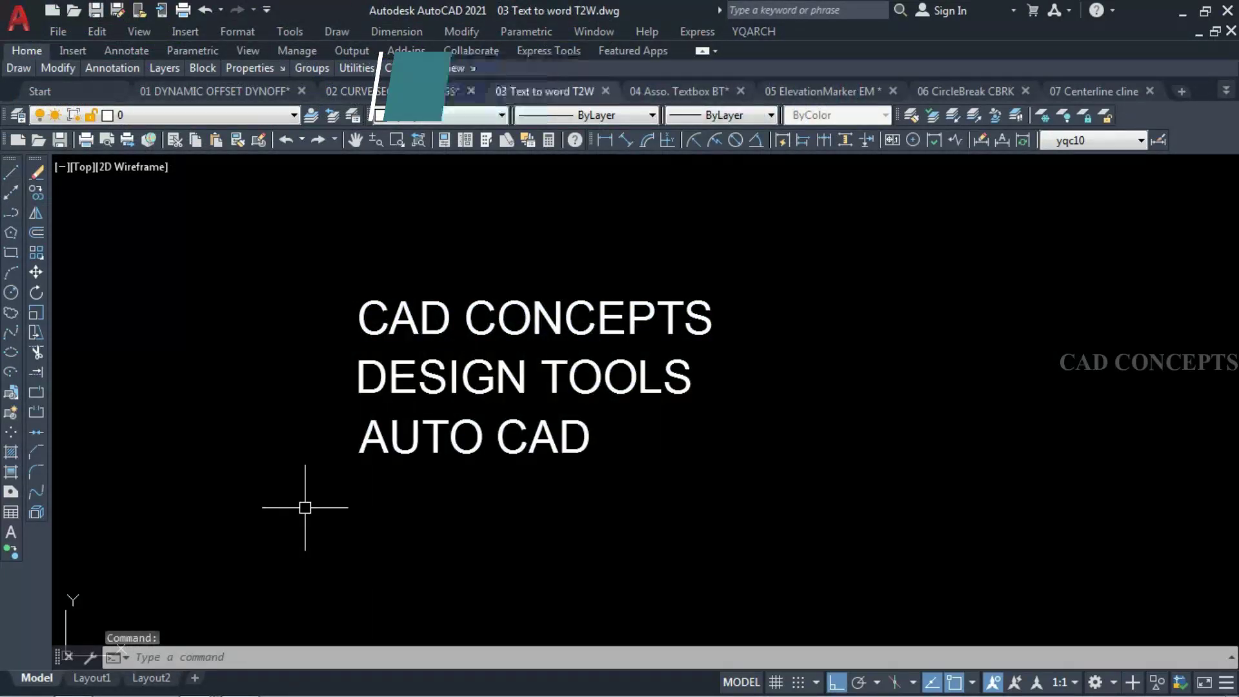
Step: Show that CAD CONCEPTS and AUTO CAD are each a single text object
double_click(451, 327)
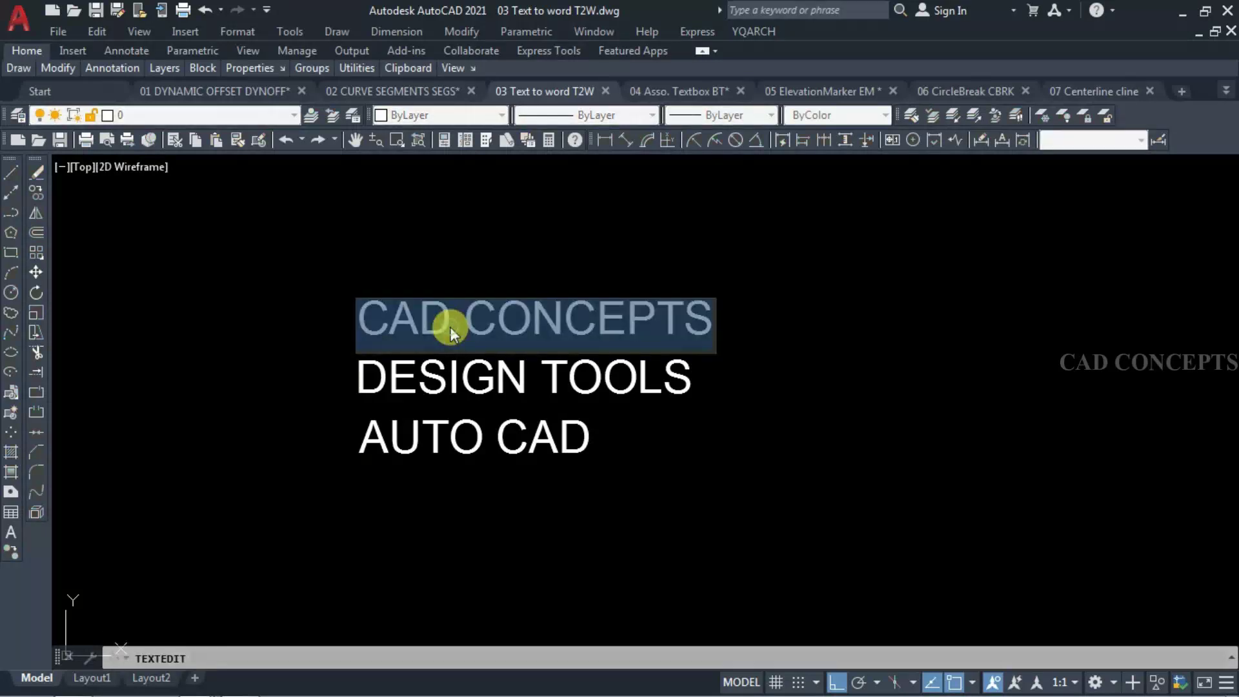
click(490, 400)
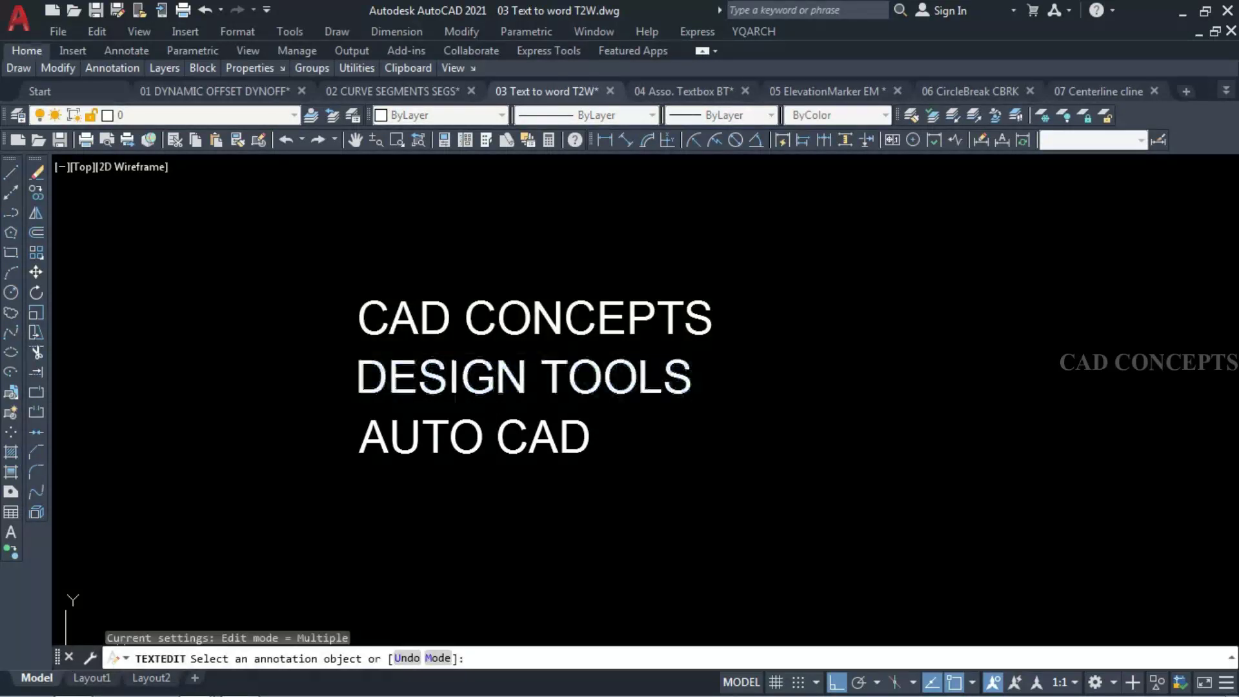
click(503, 437)
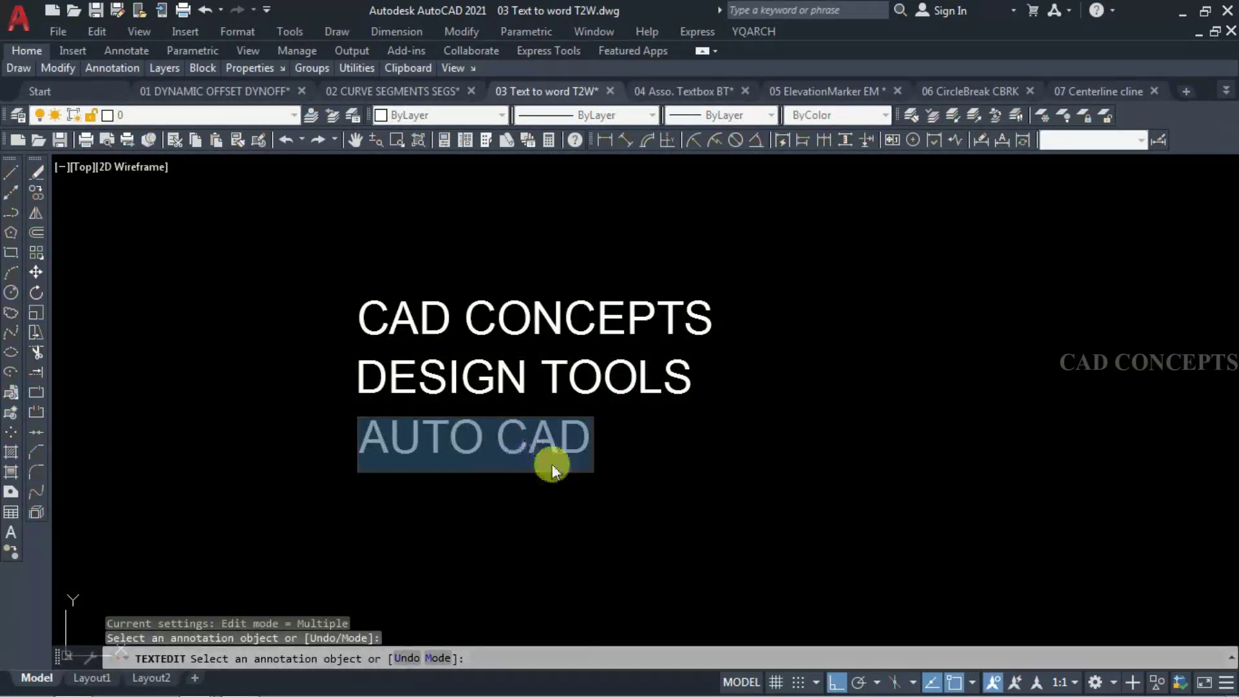
click(544, 520)
key(Escape)
click(562, 532)
click(418, 308)
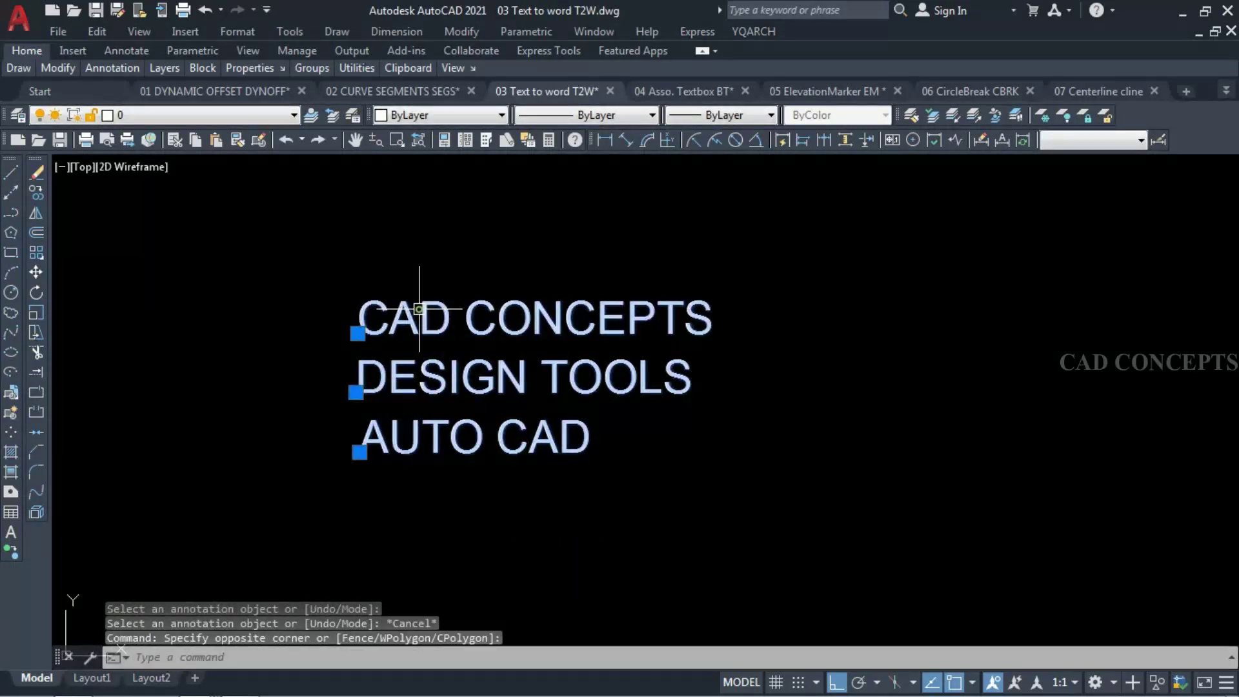
key(Escape)
Step: Split all three text lines into separate words with T2W
text(T2W)
key(Return)
click(354, 257)
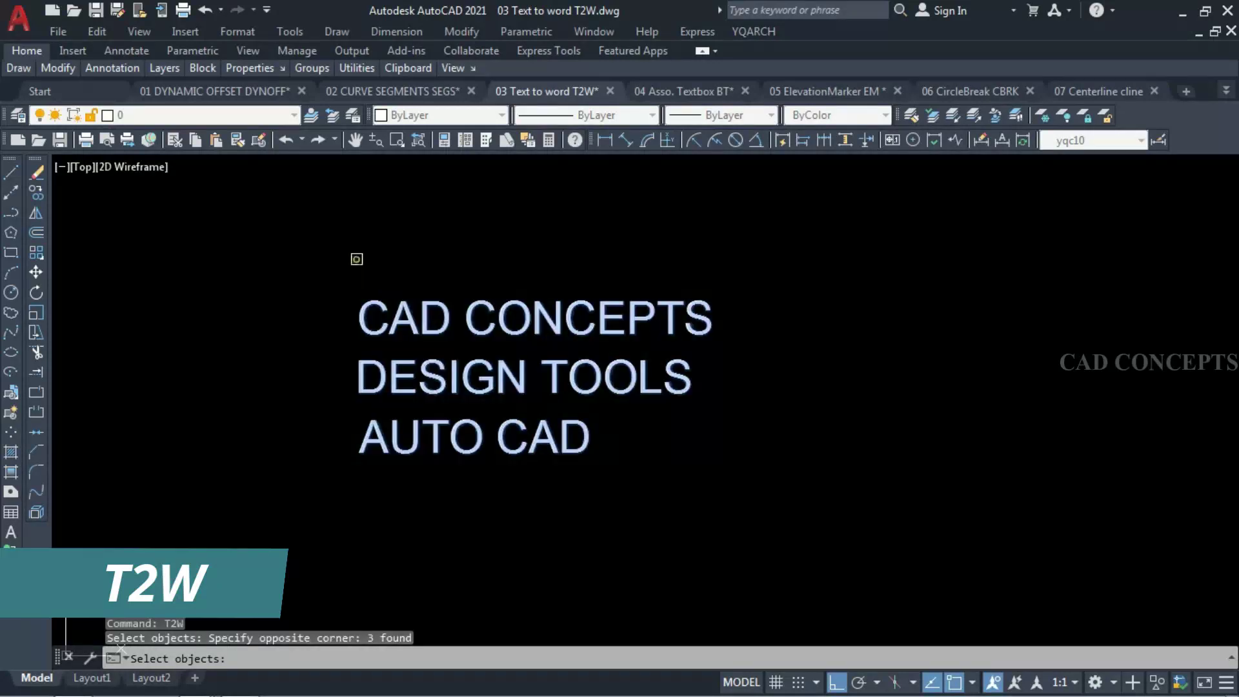
key(Return)
Step: Select the words CAD and DESIGN and start moving them, then cancel
click(419, 326)
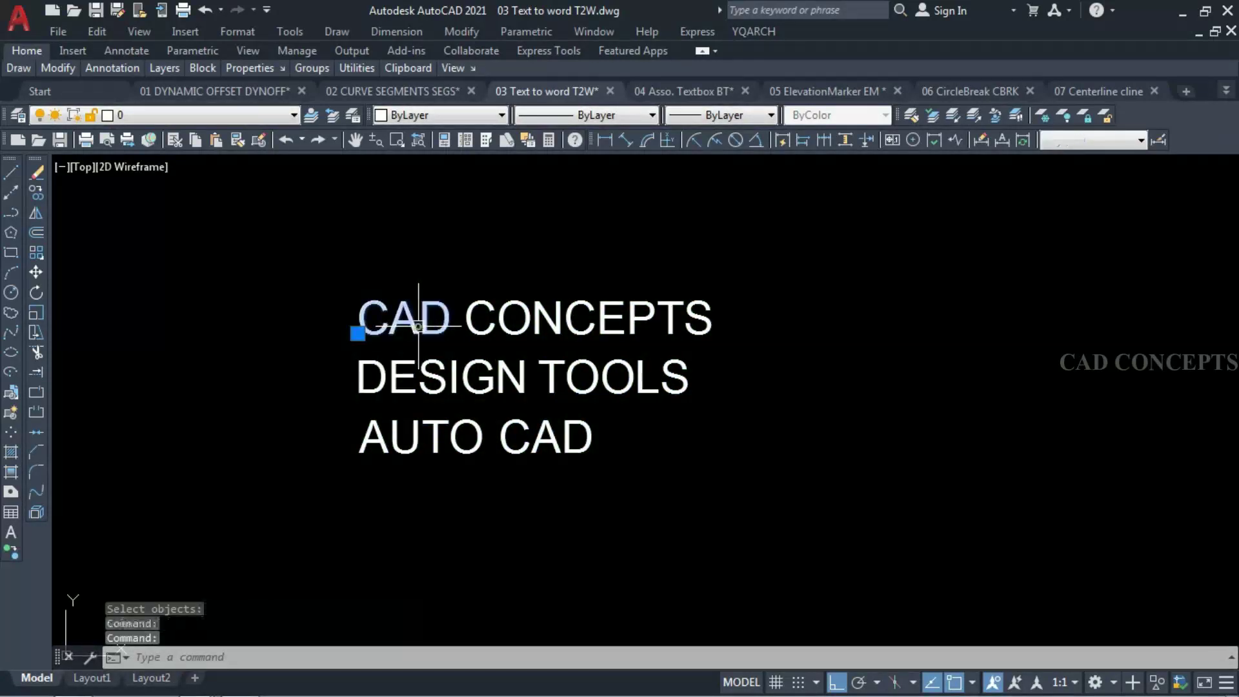
click(408, 368)
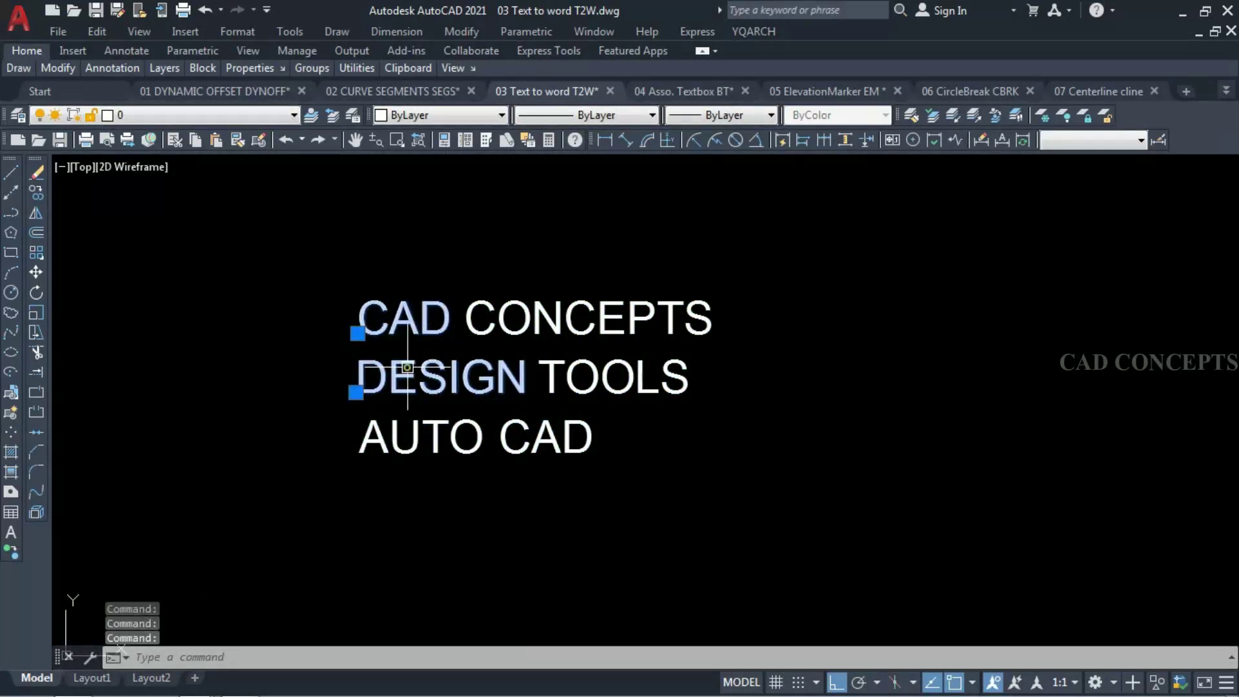
text(m)
key(Return)
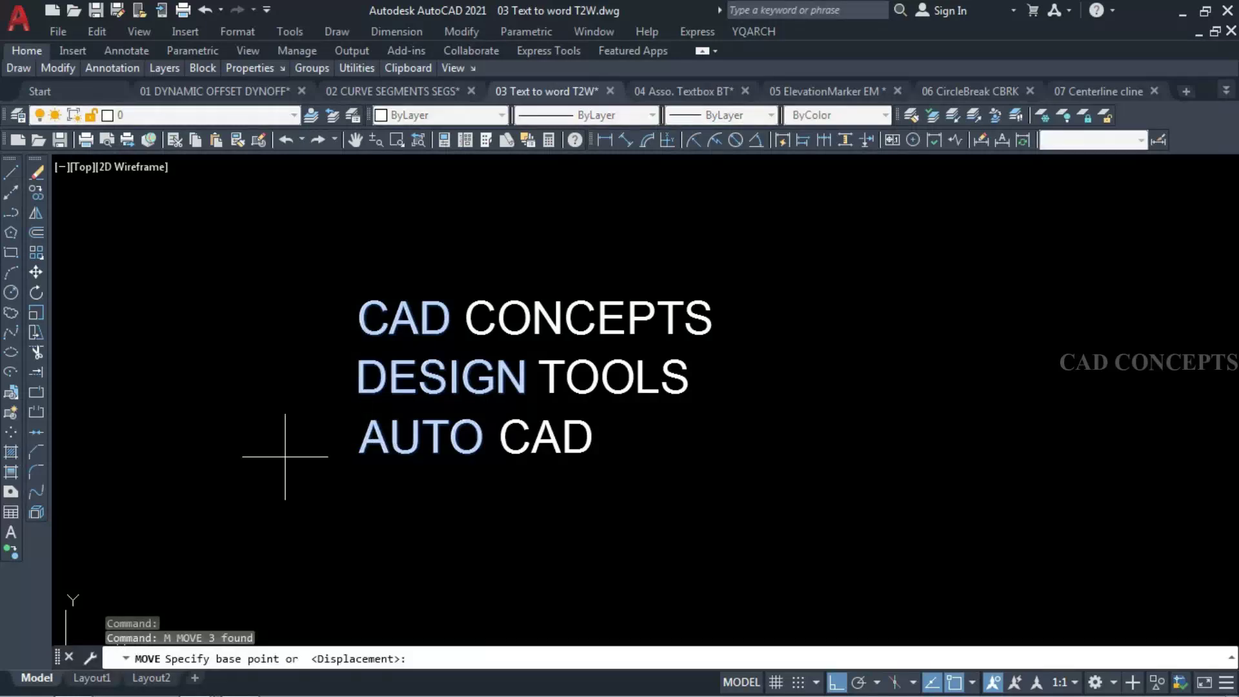
click(294, 446)
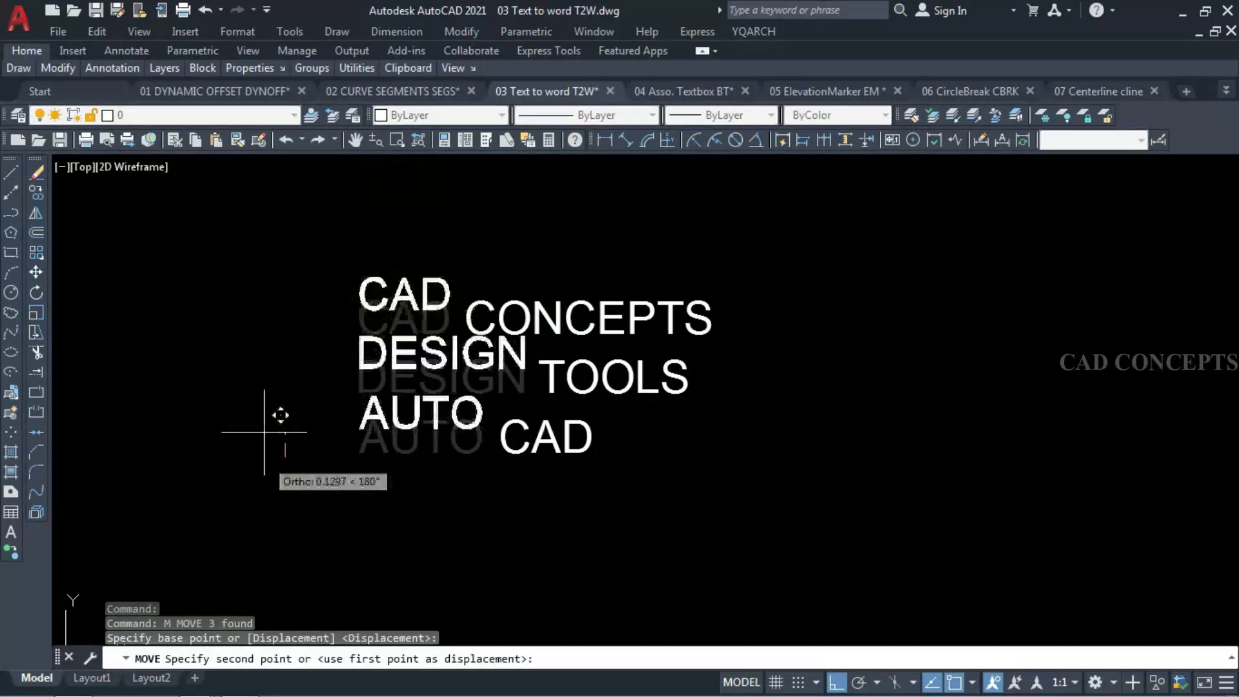
key(Escape)
Step: Move the word CONCEPTS on its own to show it is separate
click(692, 289)
click(521, 352)
text(m)
key(Return)
click(719, 450)
key(Escape)
click(752, 400)
click(655, 365)
Step: Select and move the word TOOLS on its own
text(m)
key(Return)
click(719, 501)
key(Escape)
click(705, 429)
click(452, 529)
key(Escape)
Step: Move the word CAD from the AUTO CAD line on its own
click(575, 534)
click(526, 418)
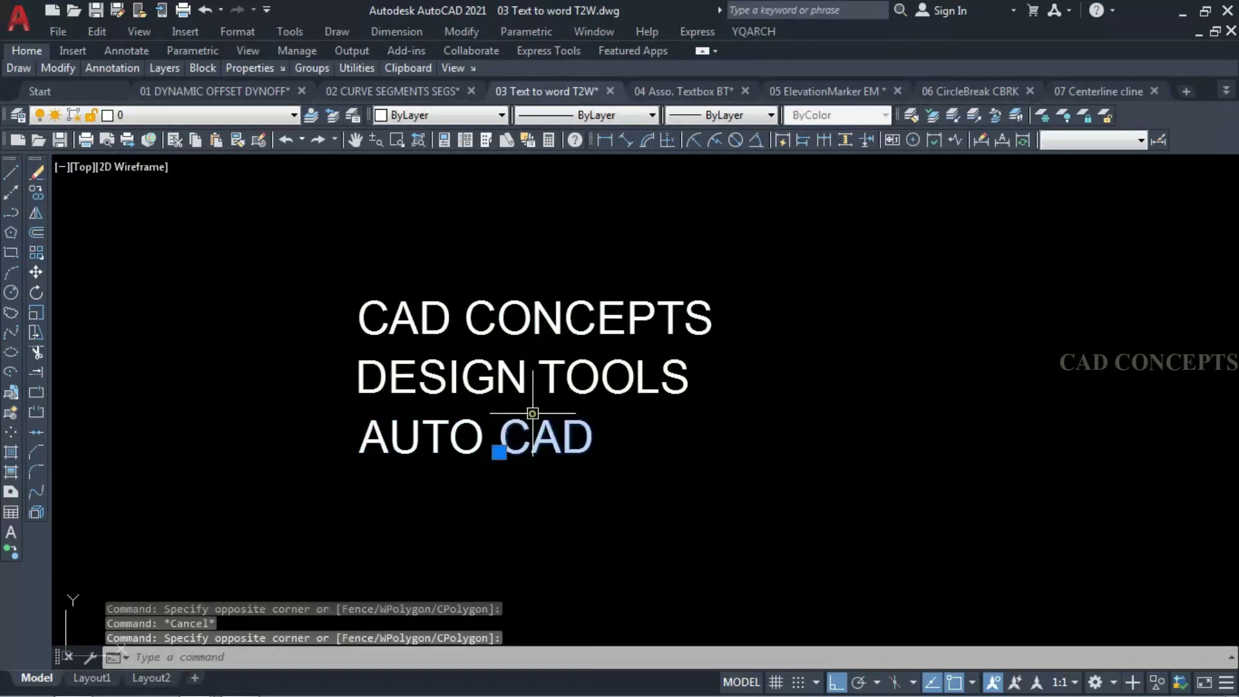
text(m)
key(Return)
click(568, 493)
key(Escape)
click(672, 540)
click(555, 443)
Step: Shift the left-hand words of all three lines to the left, then cancel the move
text(m)
key(Return)
click(529, 478)
key(Escape)
click(415, 540)
click(336, 310)
text(m)
key(Return)
click(297, 387)
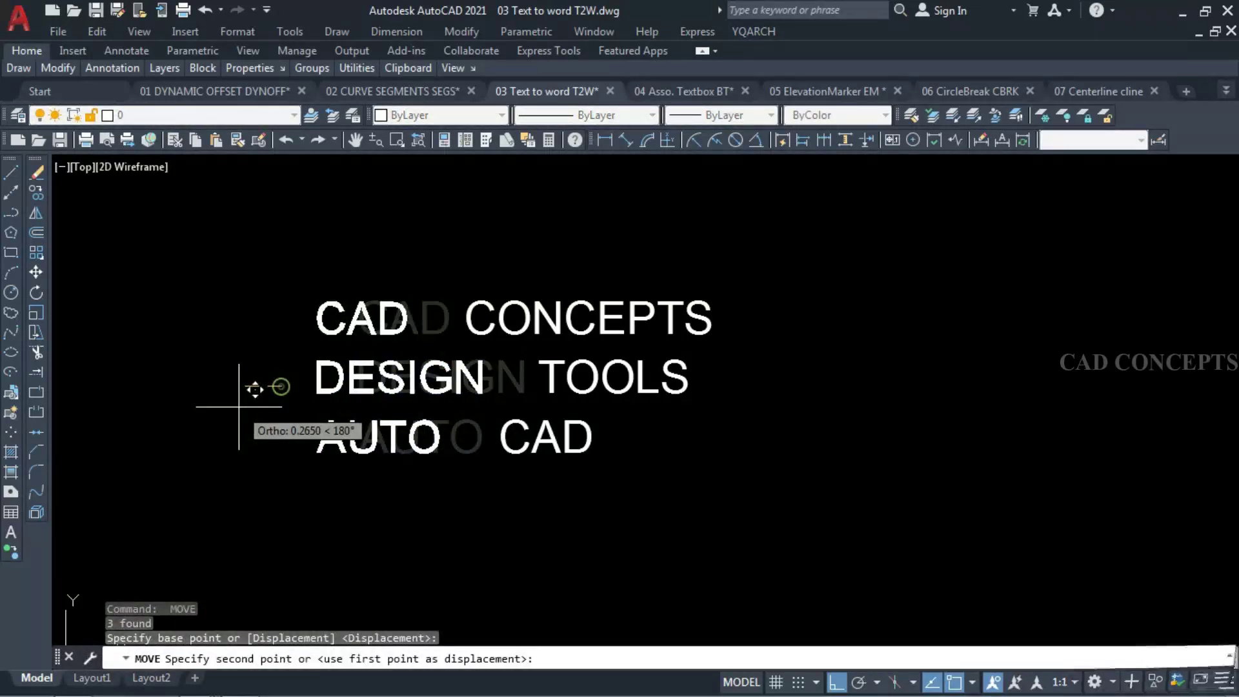
key(Escape)
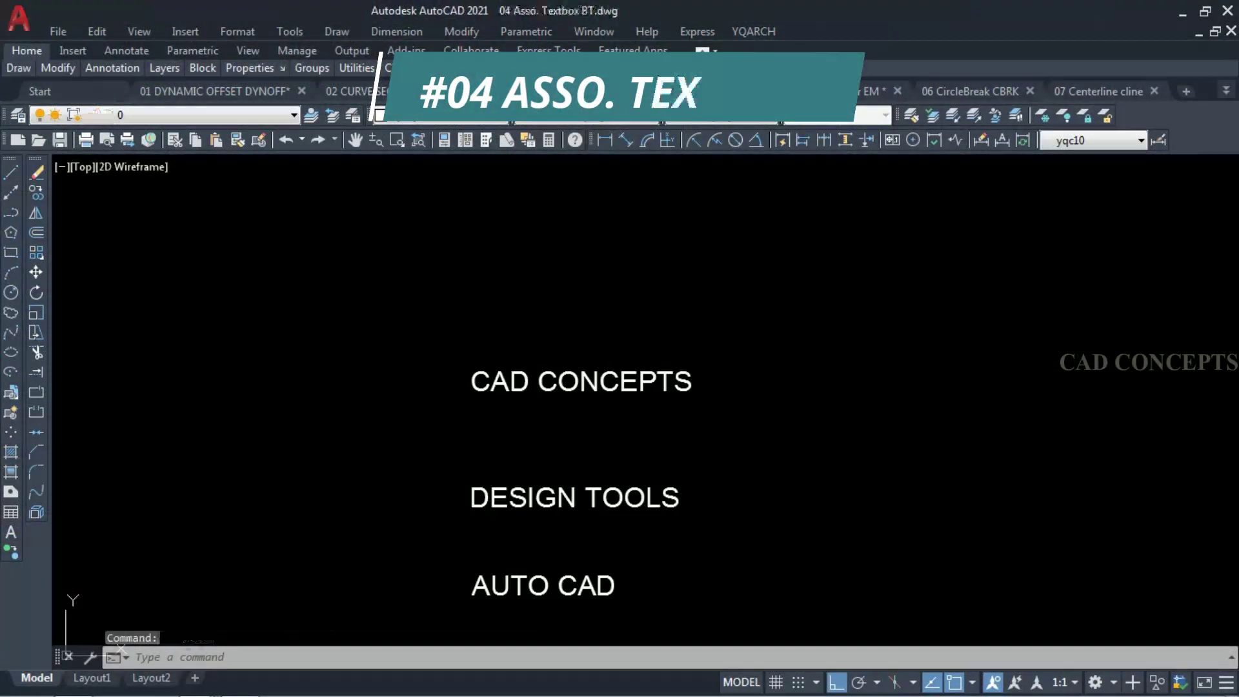
Step: Box AUTO CAD and DESIGN TOOLS with BT at offset 0.35, then box CAD CONCEPTS
scroll(520, 529, up, 3)
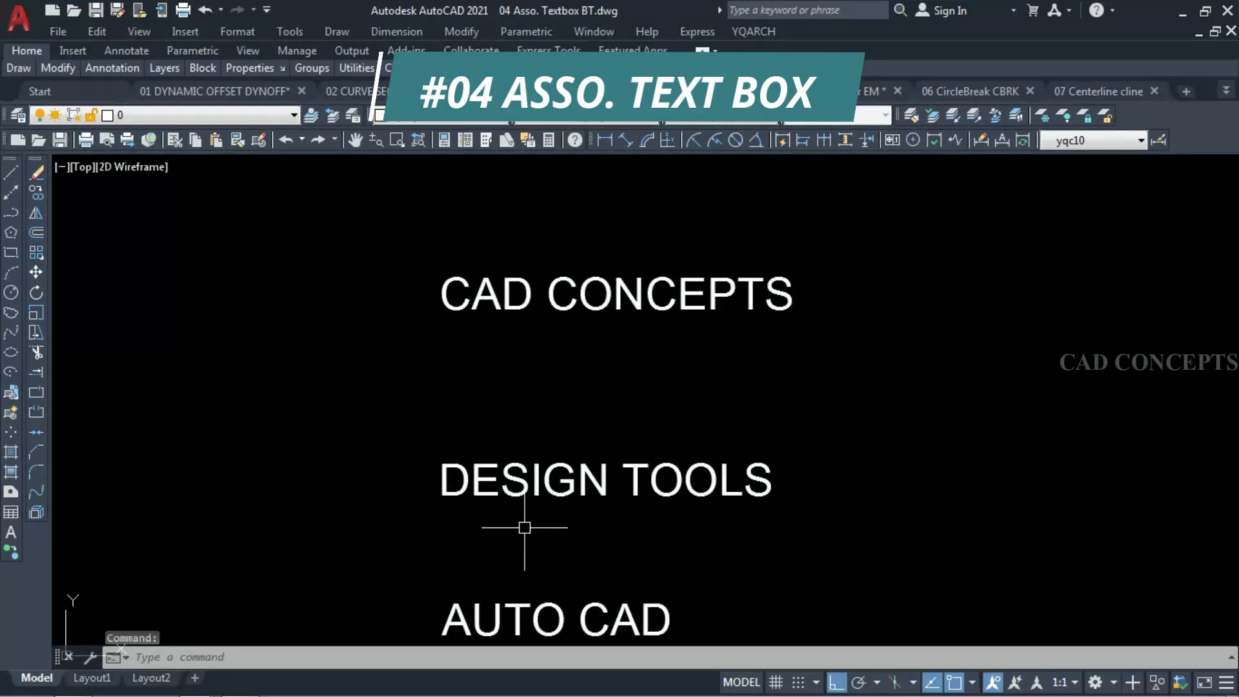
middle_drag(522, 524, 527, 479)
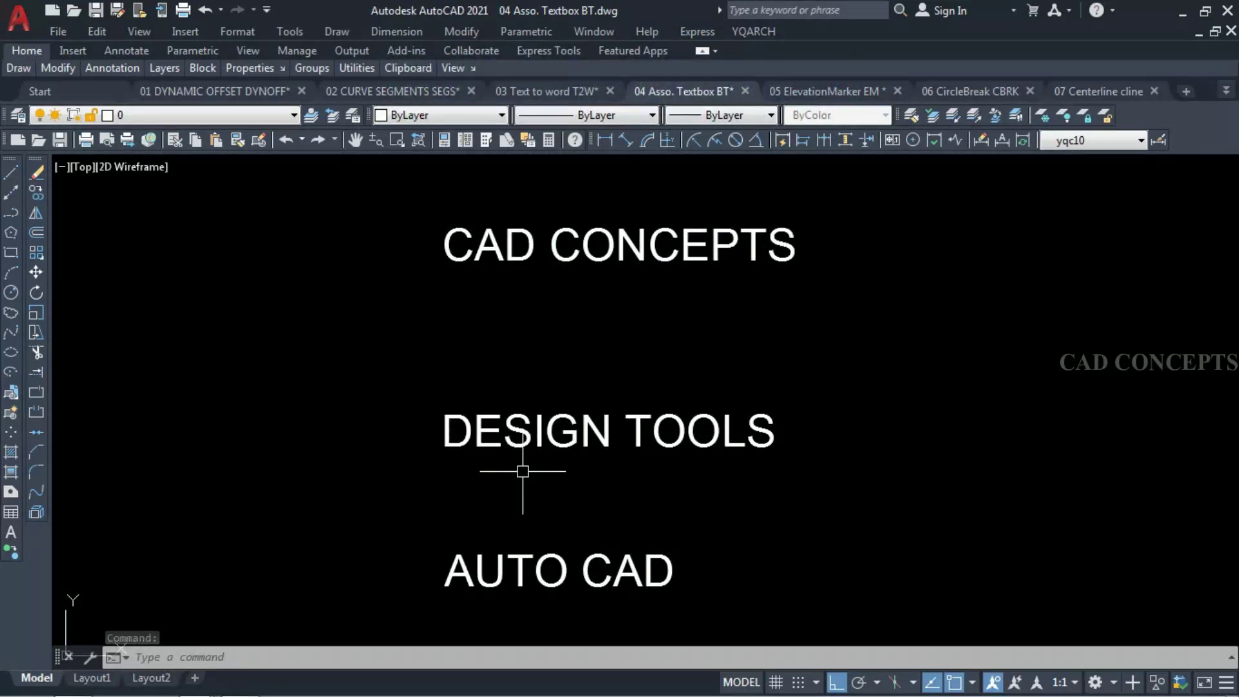
text(BT)
key(Return)
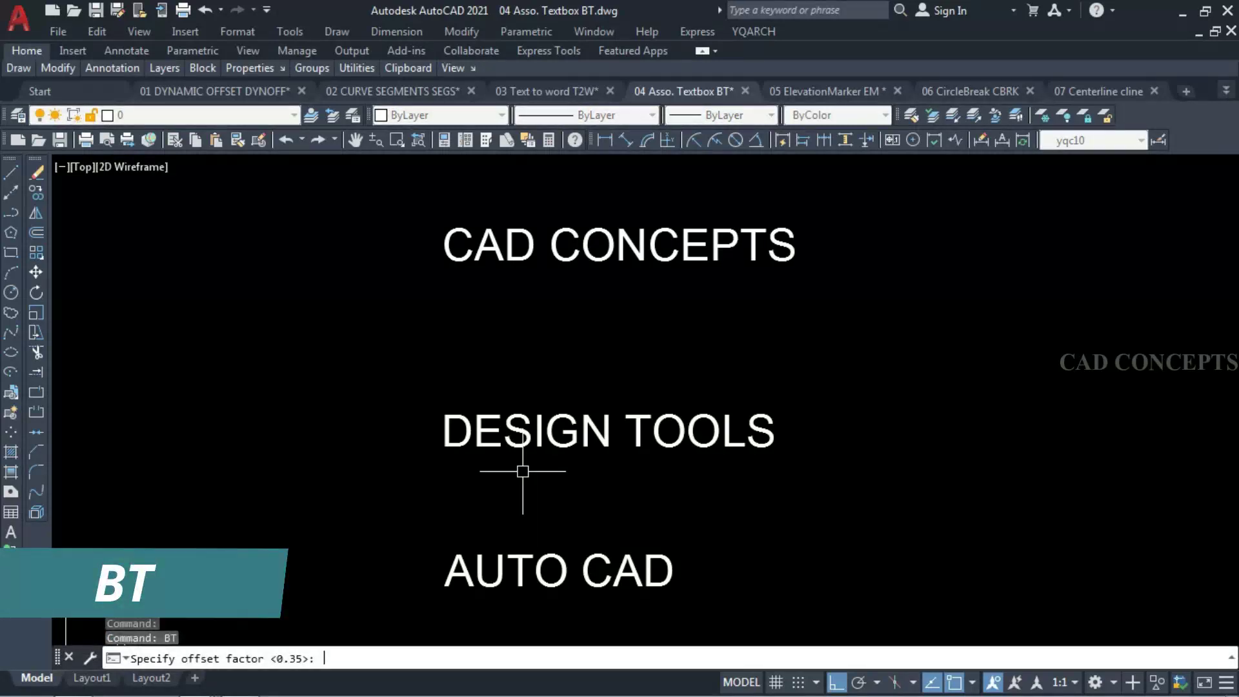
key(Return)
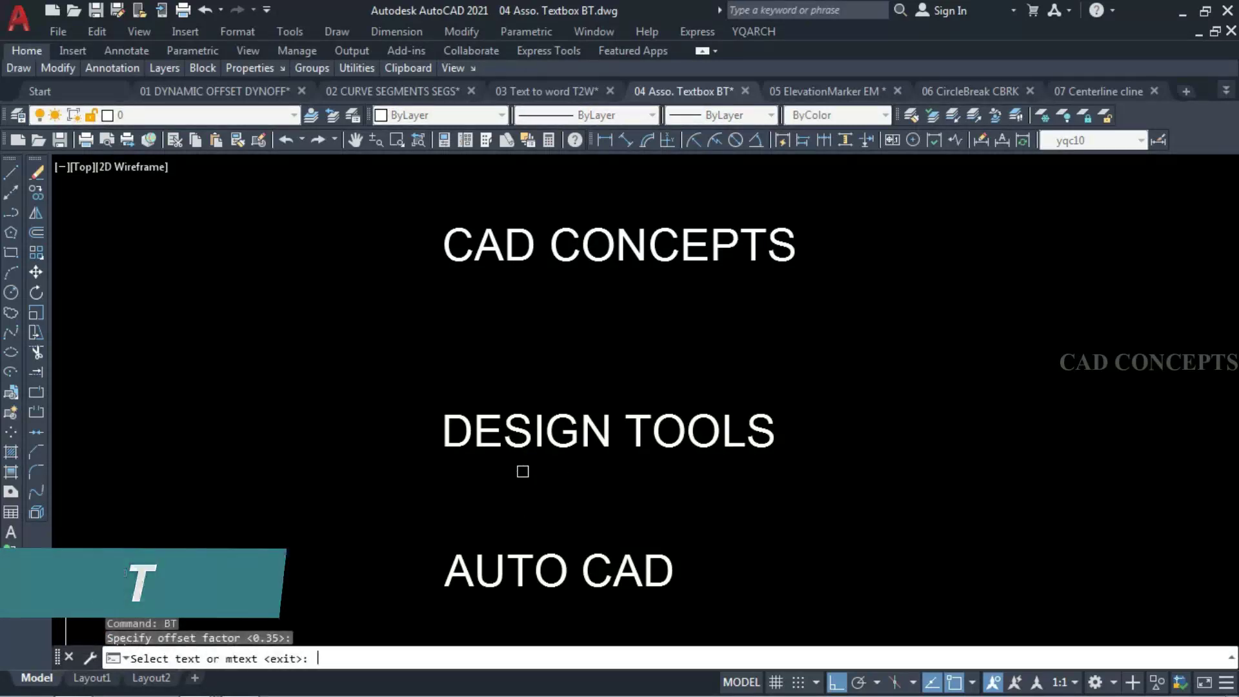
click(516, 570)
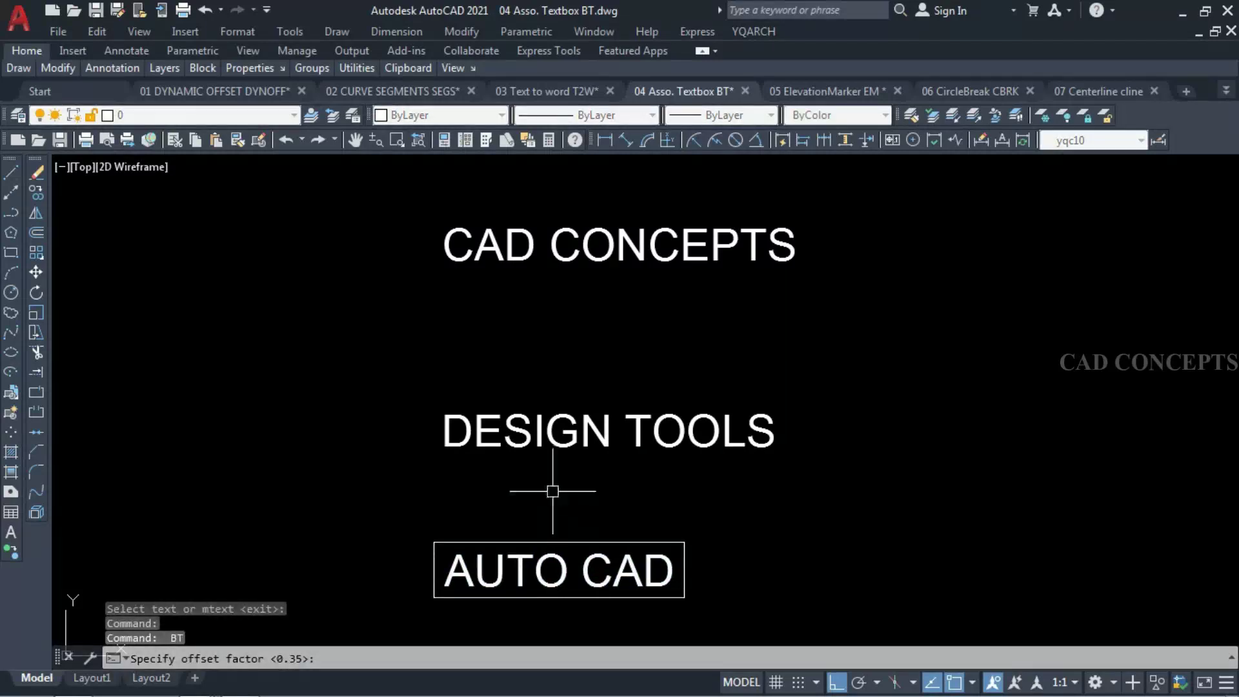
click(566, 443)
key(Return)
key(Return)
click(599, 252)
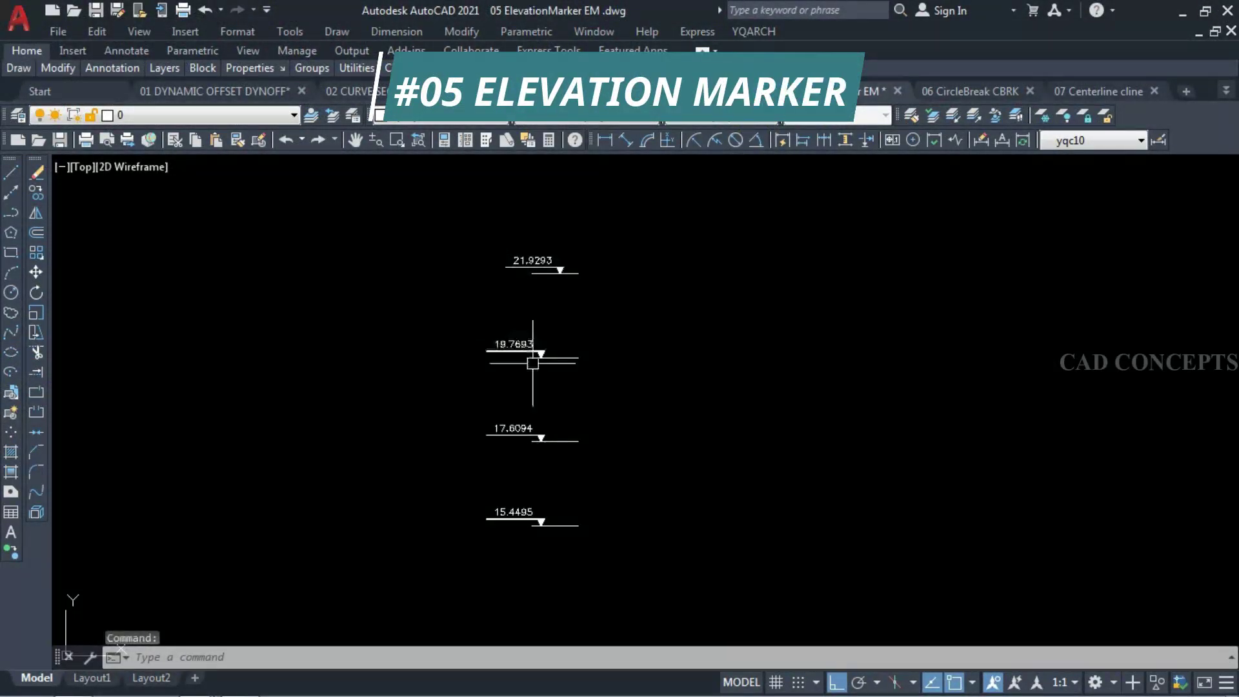
Step: Window-select the four old elevation markers and delete them
scroll(533, 363, up, 2)
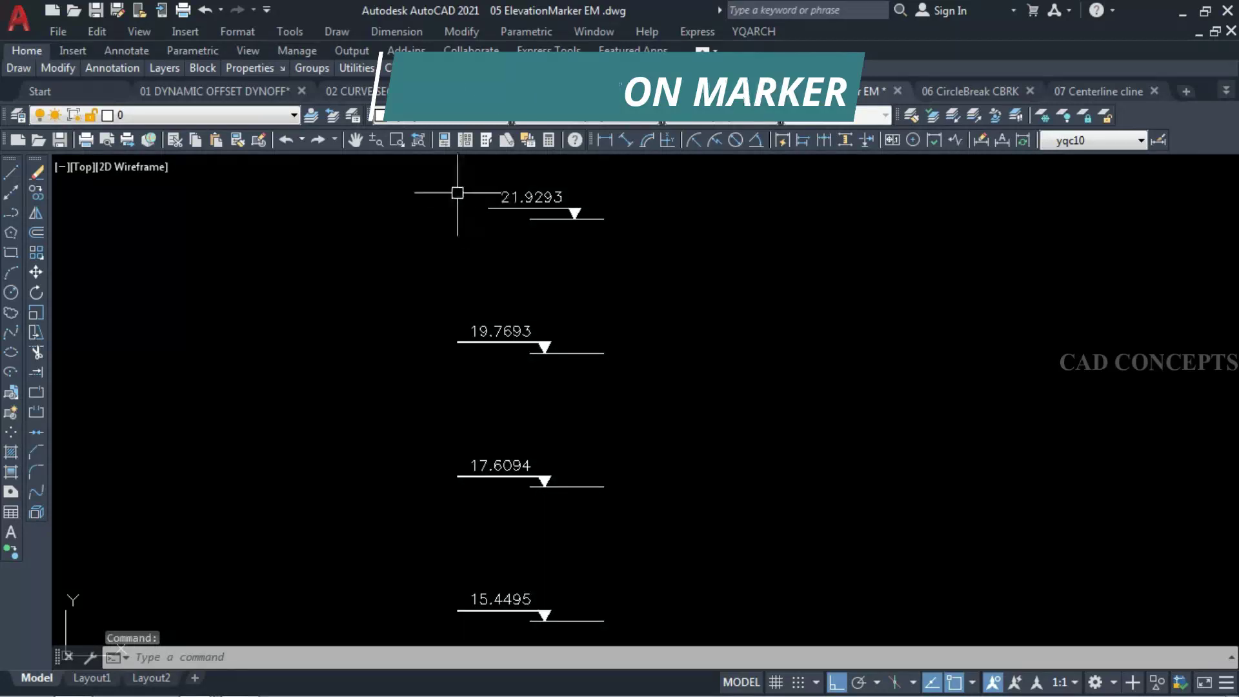
click(442, 172)
click(584, 624)
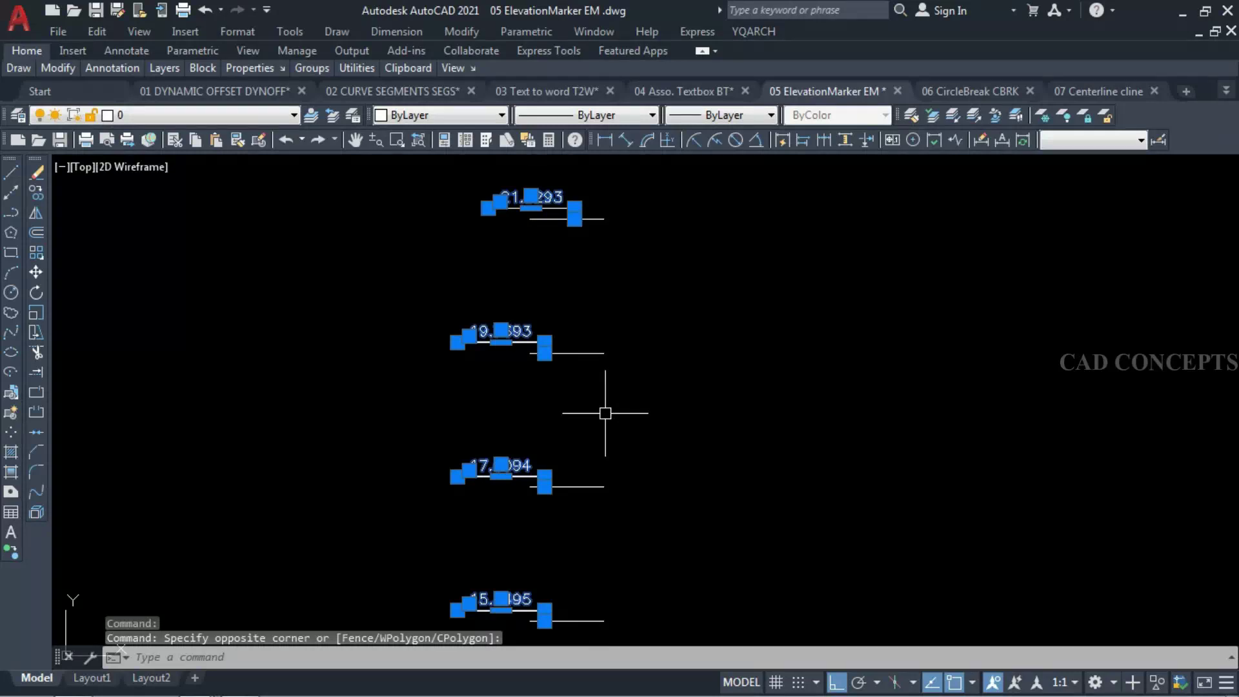
key(Delete)
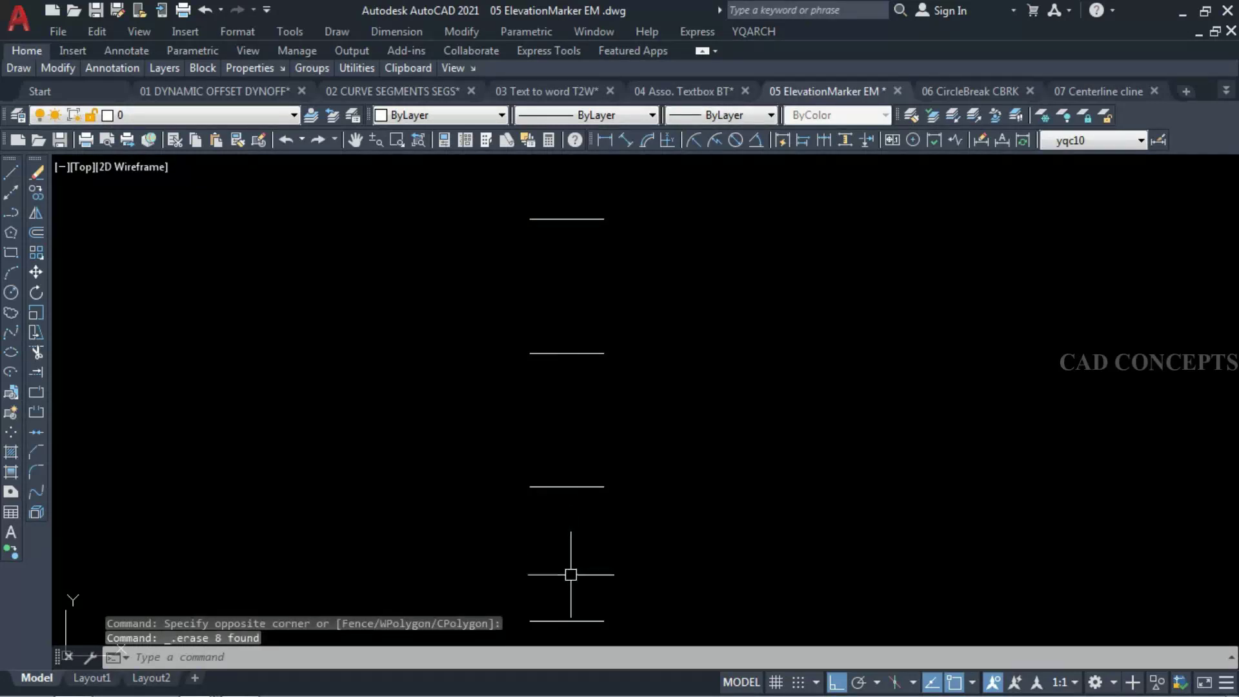
Step: Place new EM elevation markers on the four lines: 15.4495, 17.6094, 19.7693 and 21.9293
text(EM)
key(Return)
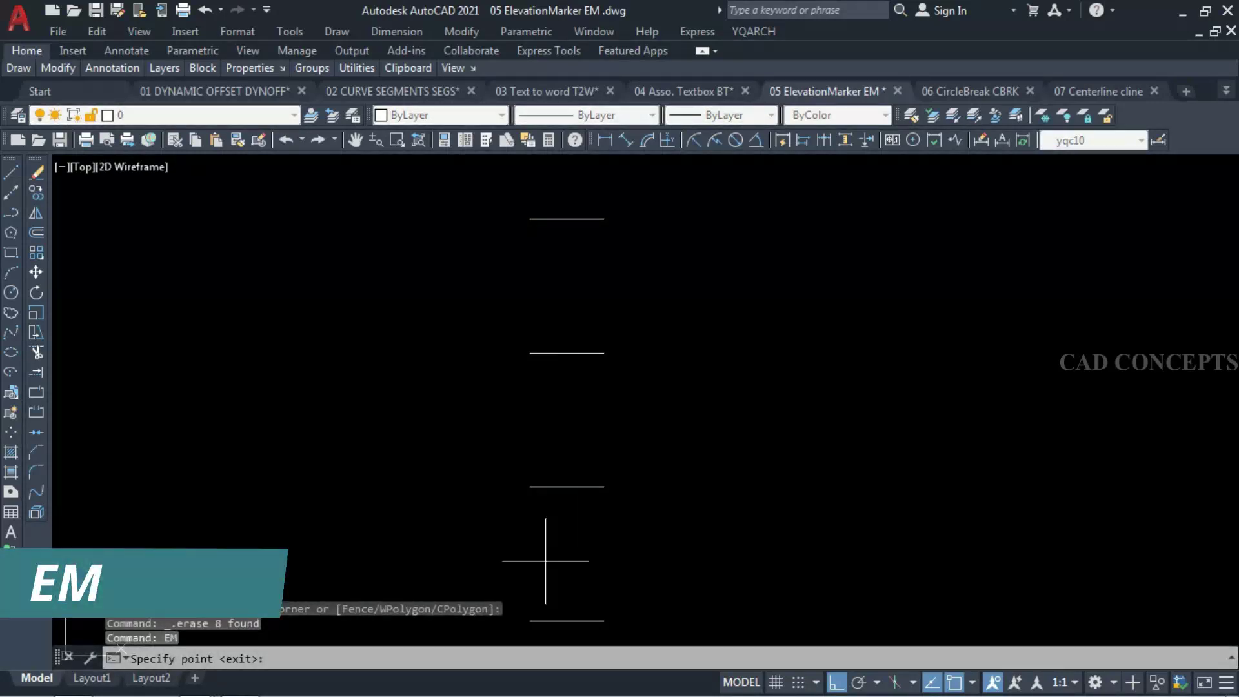
click(566, 621)
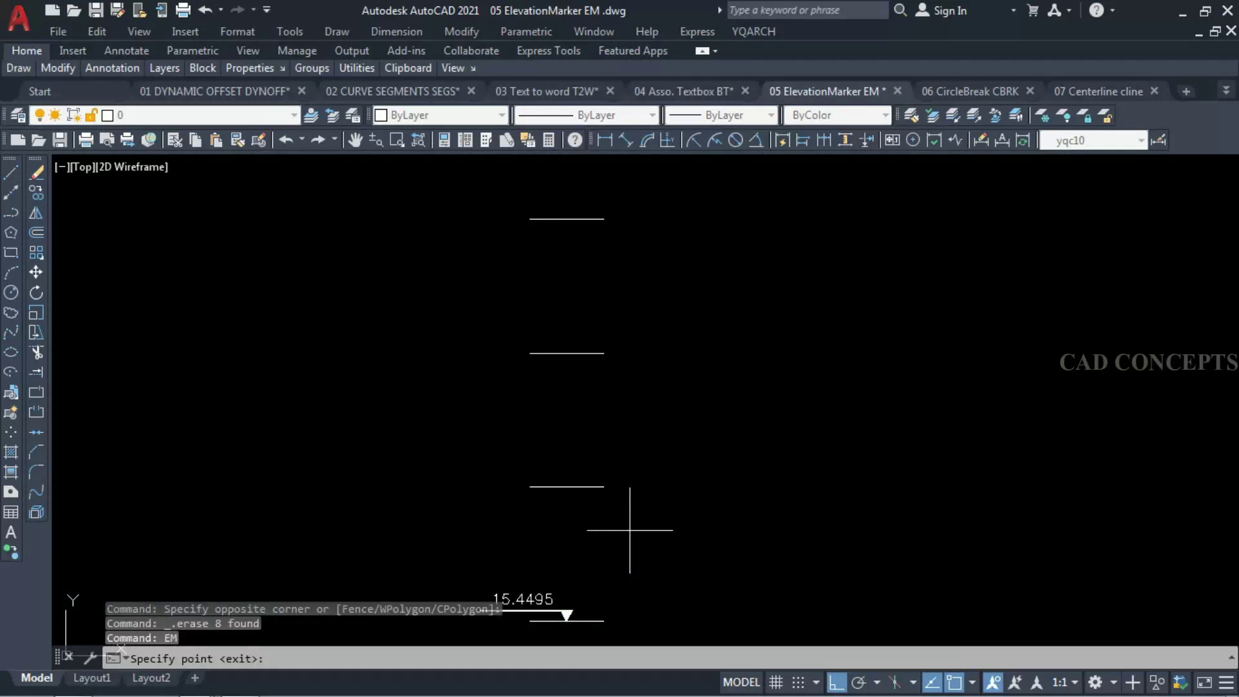
click(566, 487)
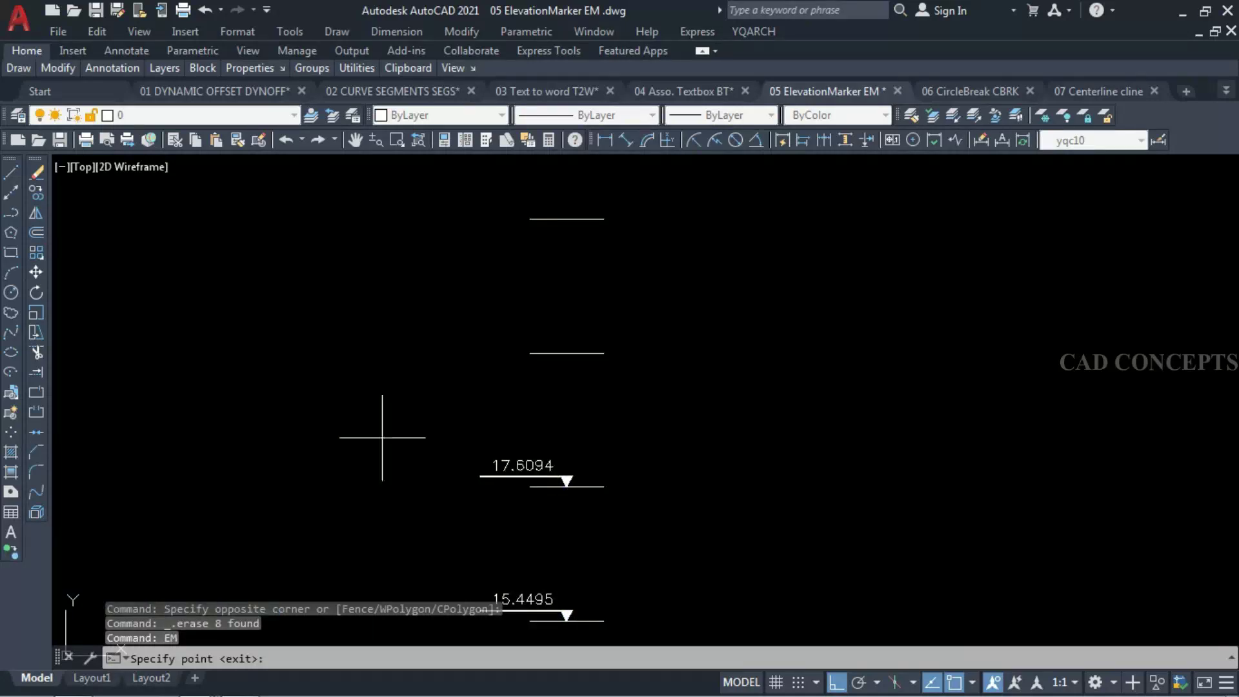
click(566, 353)
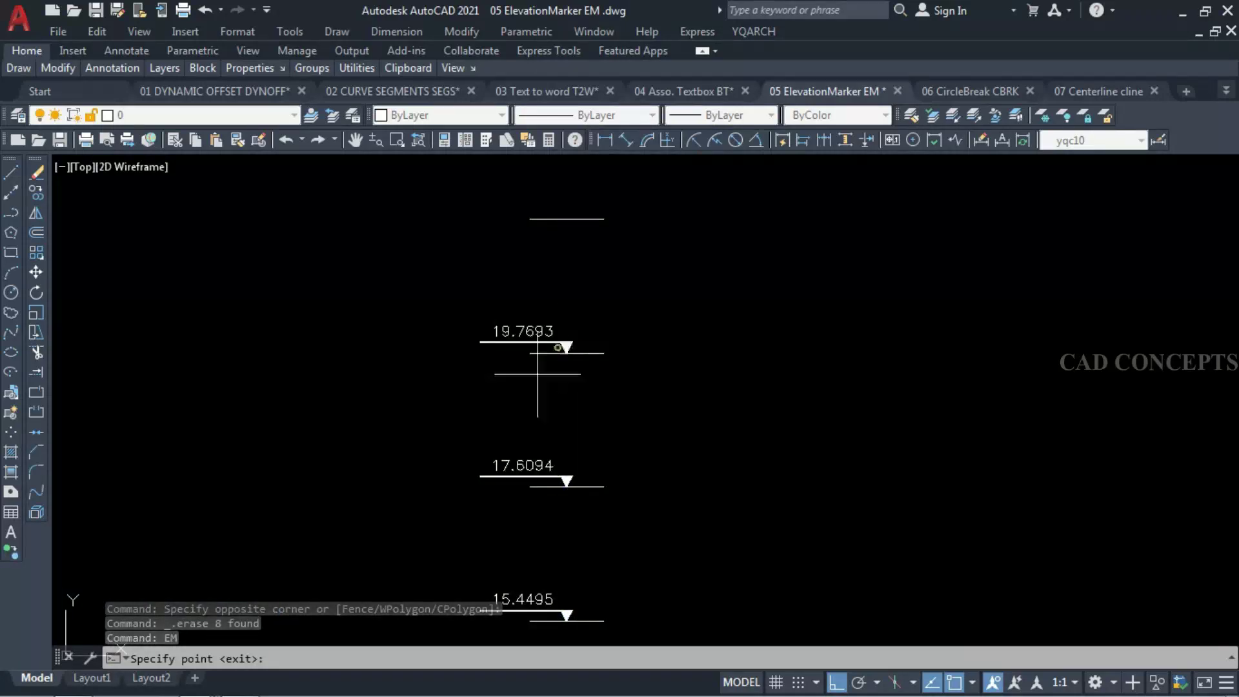
click(567, 234)
Step: Add markers reading 20.0834, 18.6970, 18.2008, 19.9667, 18.1424, 19.5143, 16.5808, 15.6321 and 15.7927
click(699, 334)
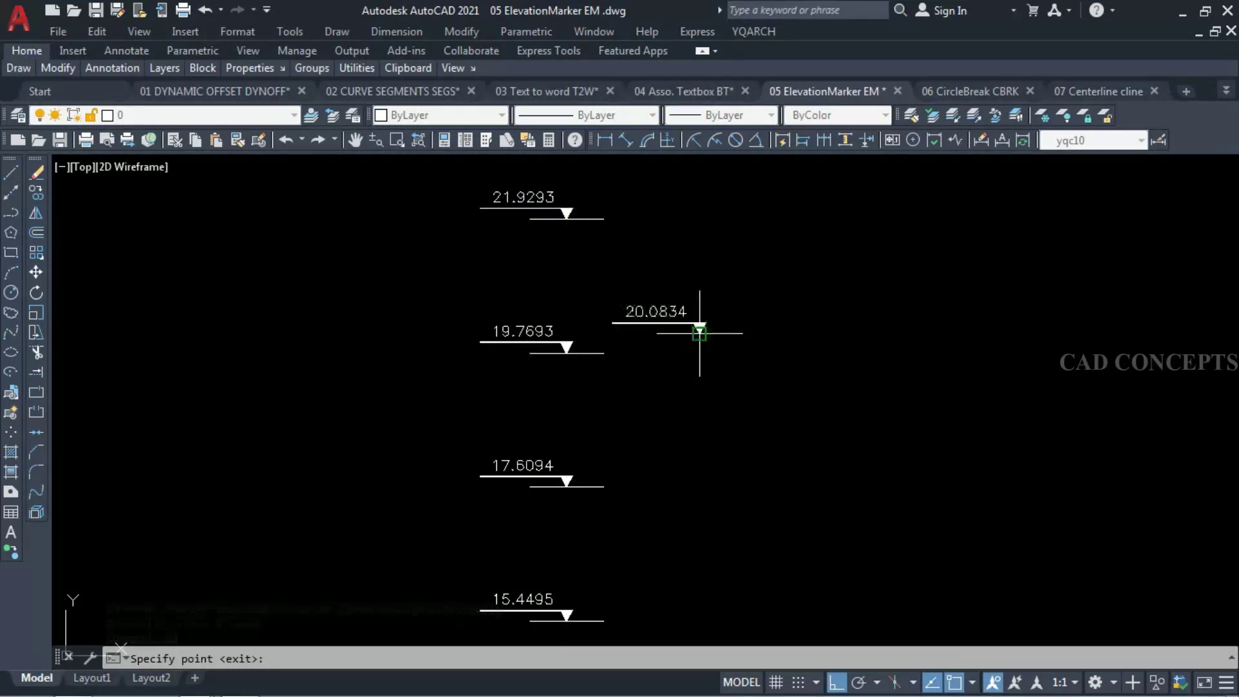
click(739, 418)
click(833, 450)
click(933, 340)
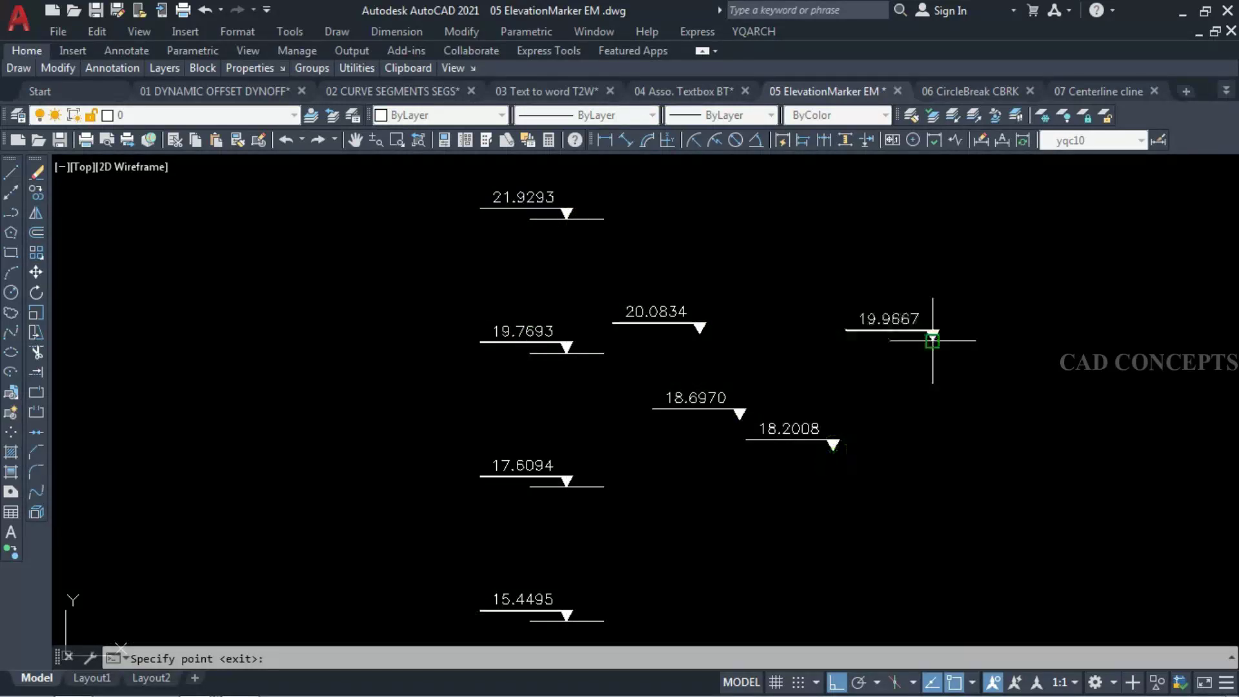
click(952, 454)
click(1119, 367)
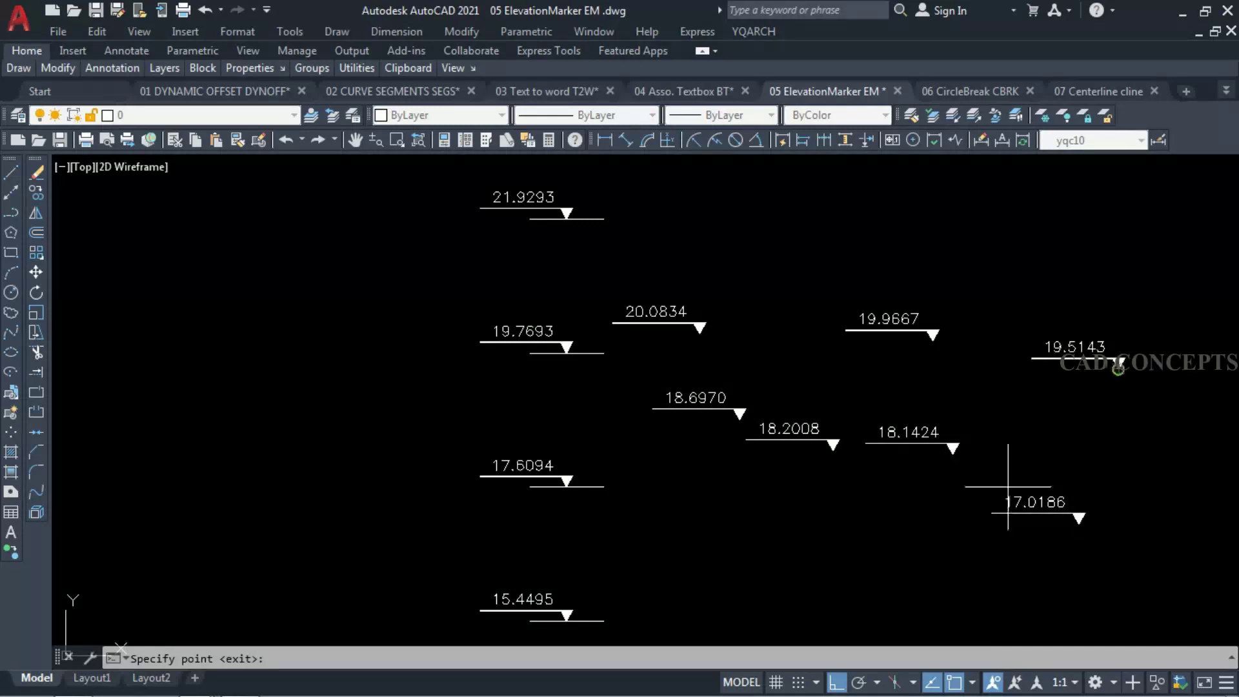
click(772, 548)
click(853, 609)
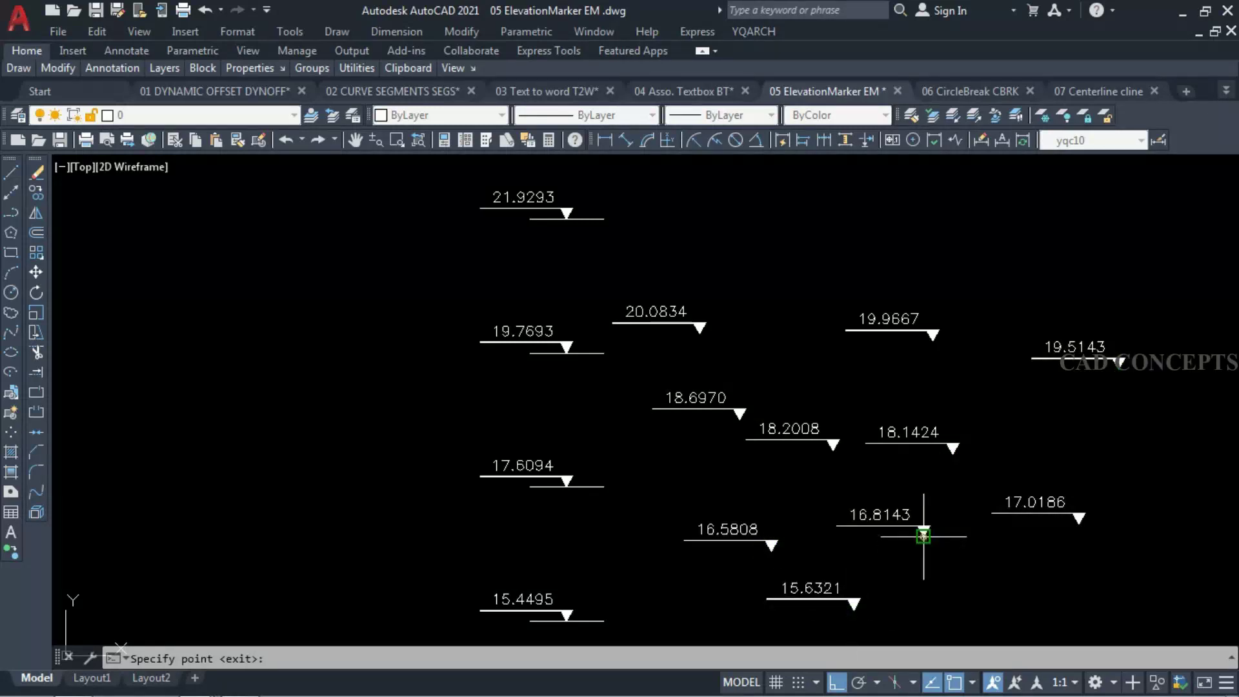
click(982, 597)
key(Escape)
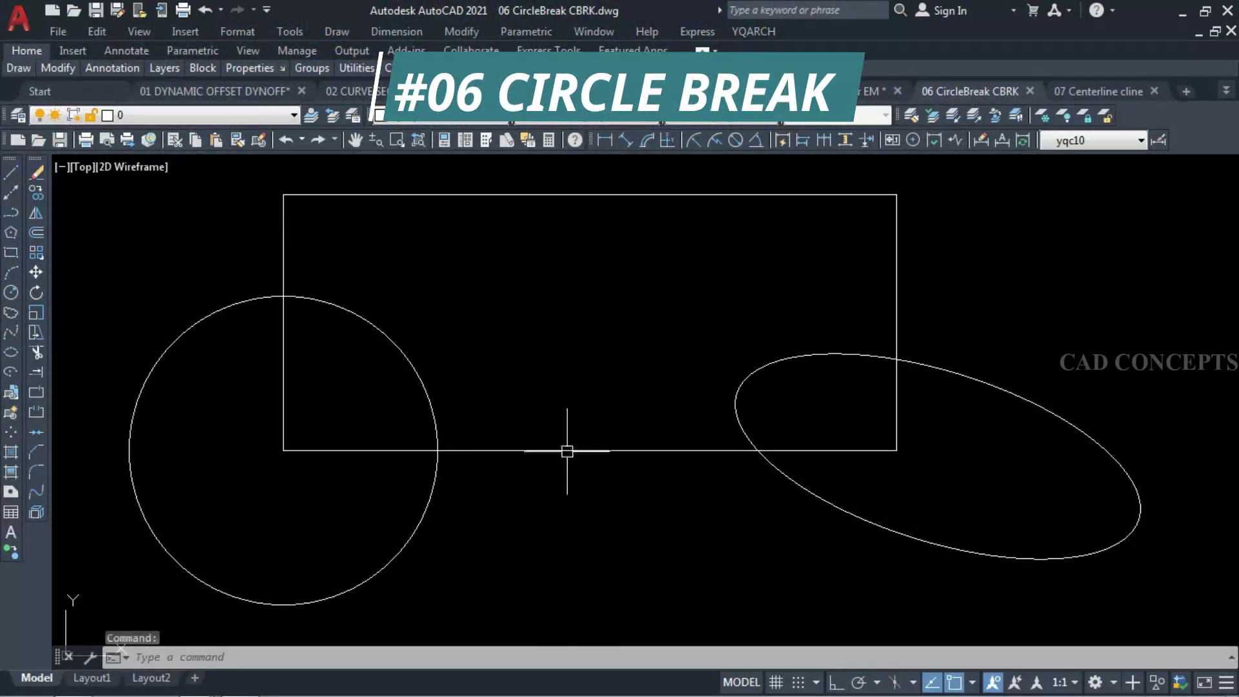
Step: Select and deselect the circle, ellipse and rectangle to inspect them
click(436, 476)
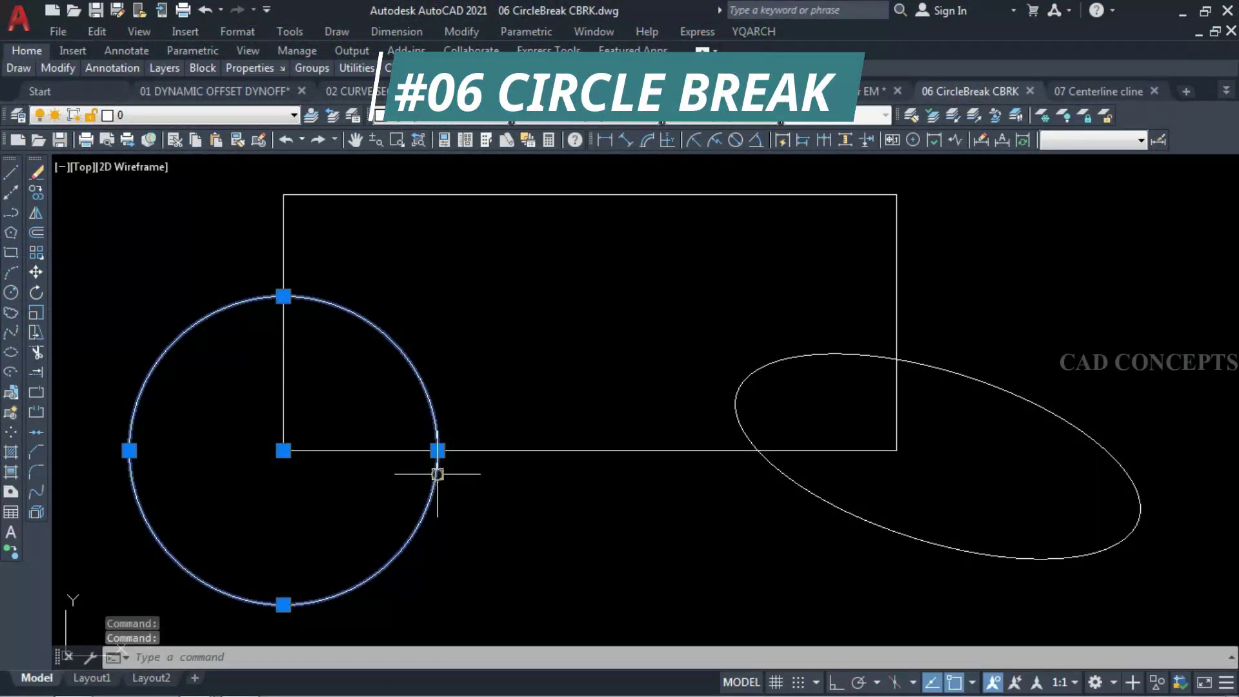
click(767, 472)
click(699, 451)
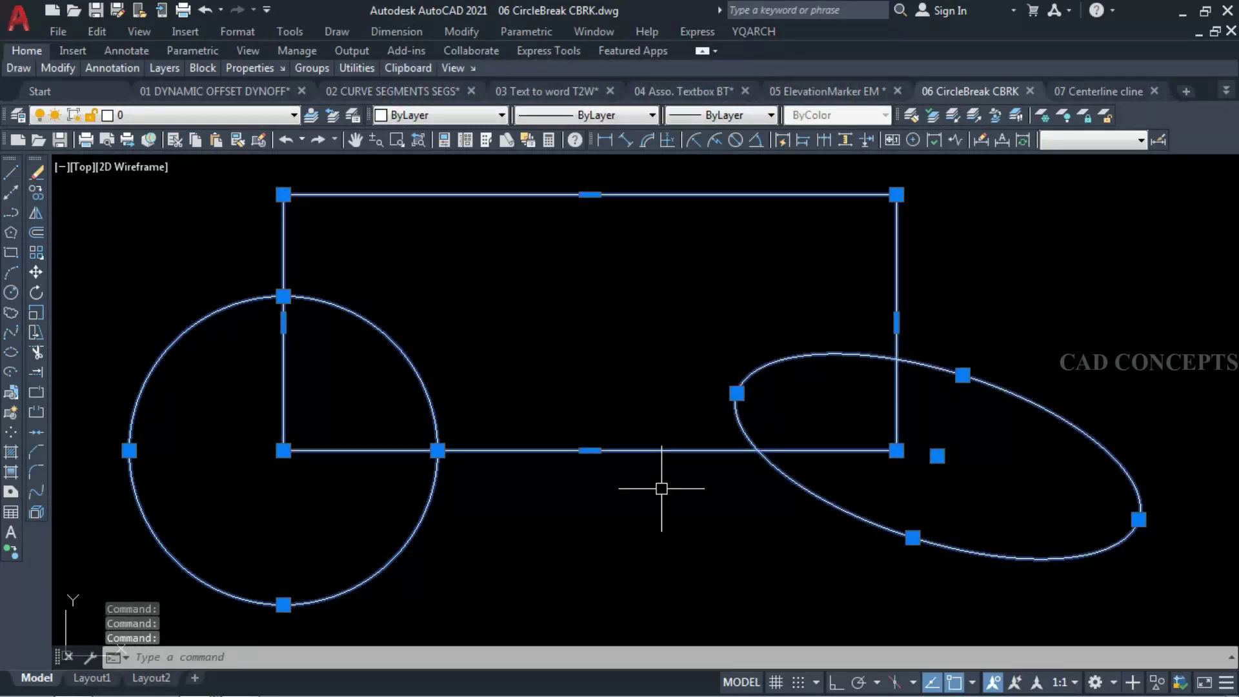
key(Escape)
click(512, 511)
click(396, 516)
key(Escape)
click(828, 473)
key(Escape)
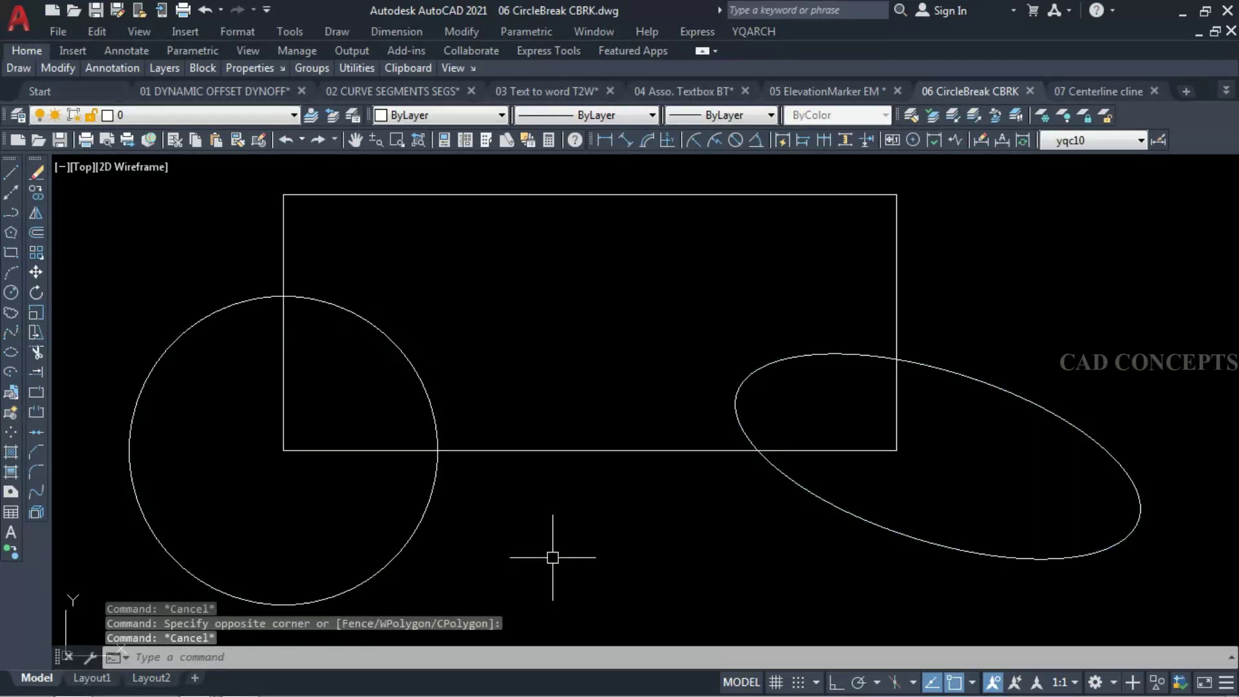
Step: Break the circle with CBRK at its two intersections with the rectangle
text(CBR)
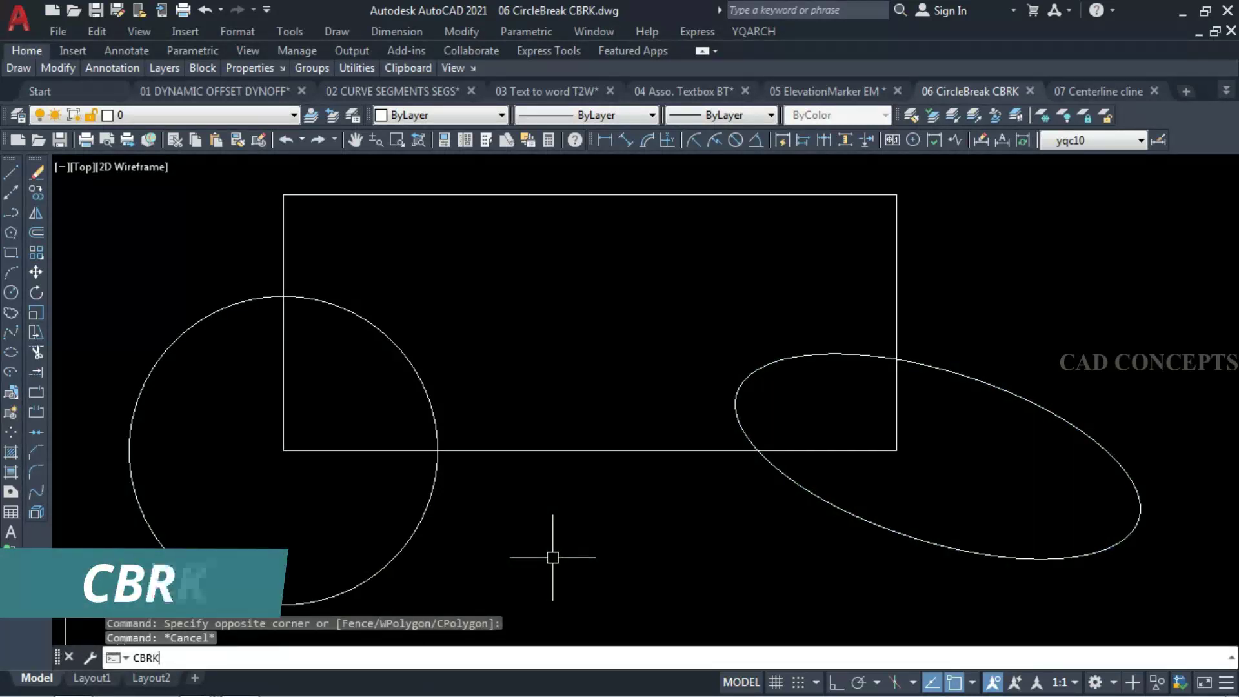
text(K)
key(Return)
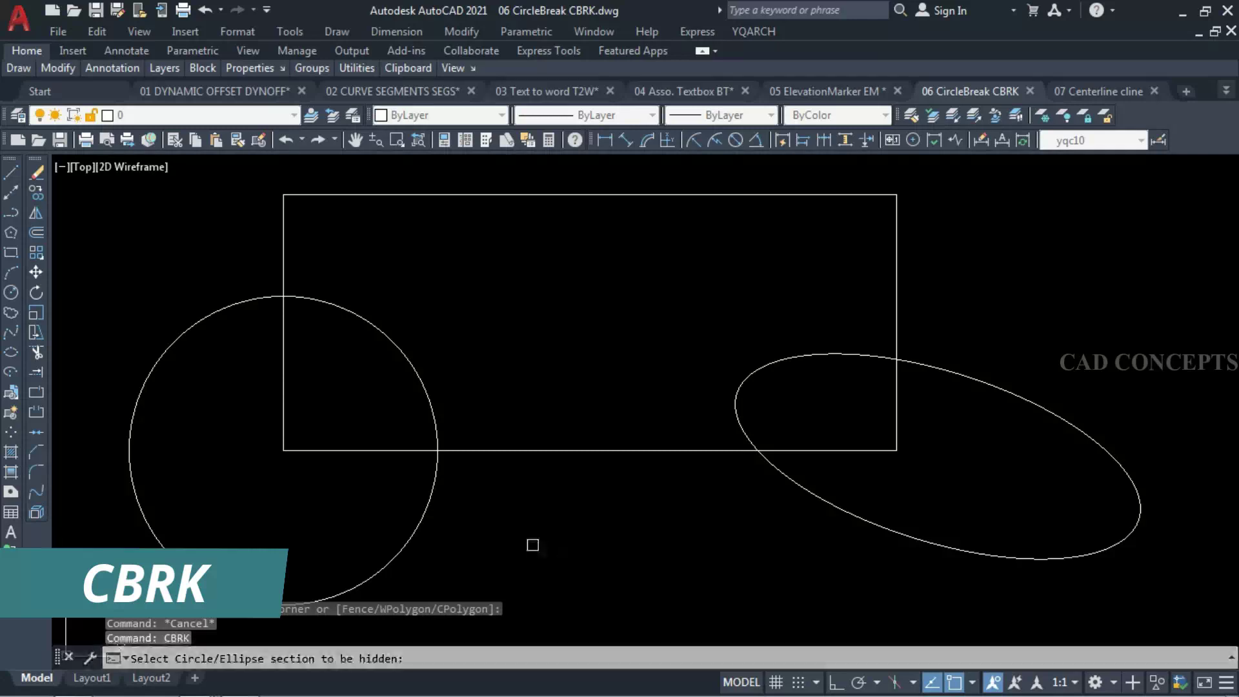
click(428, 514)
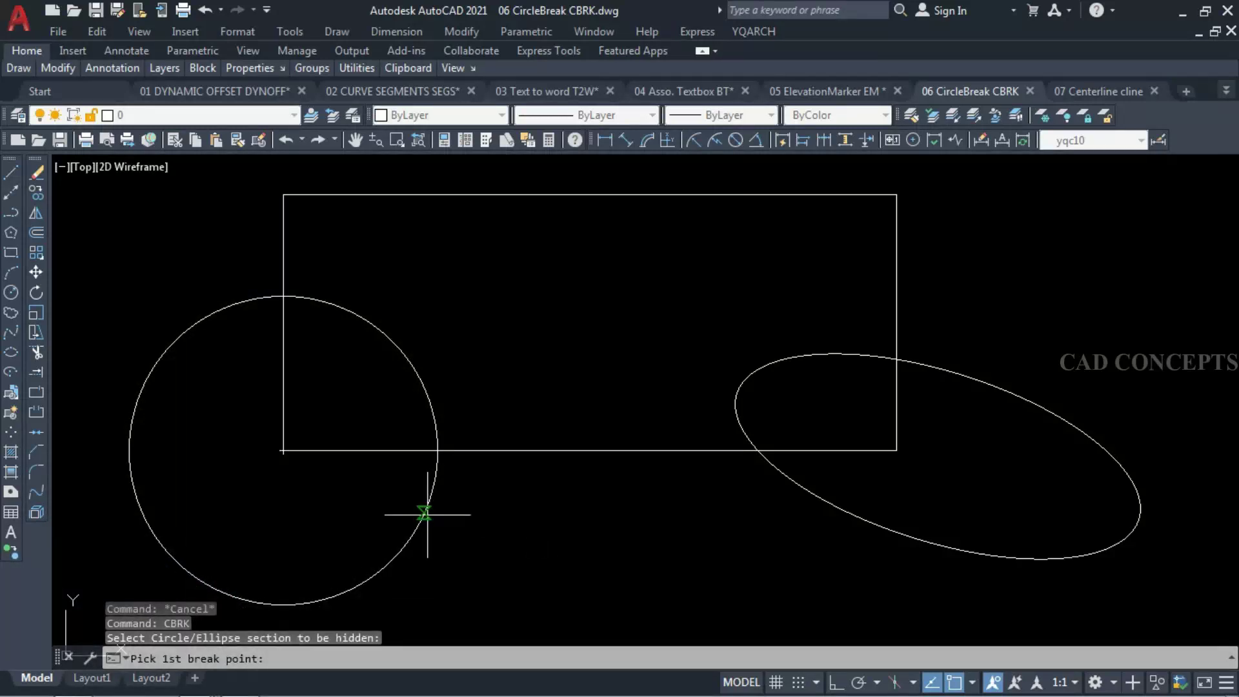
click(437, 451)
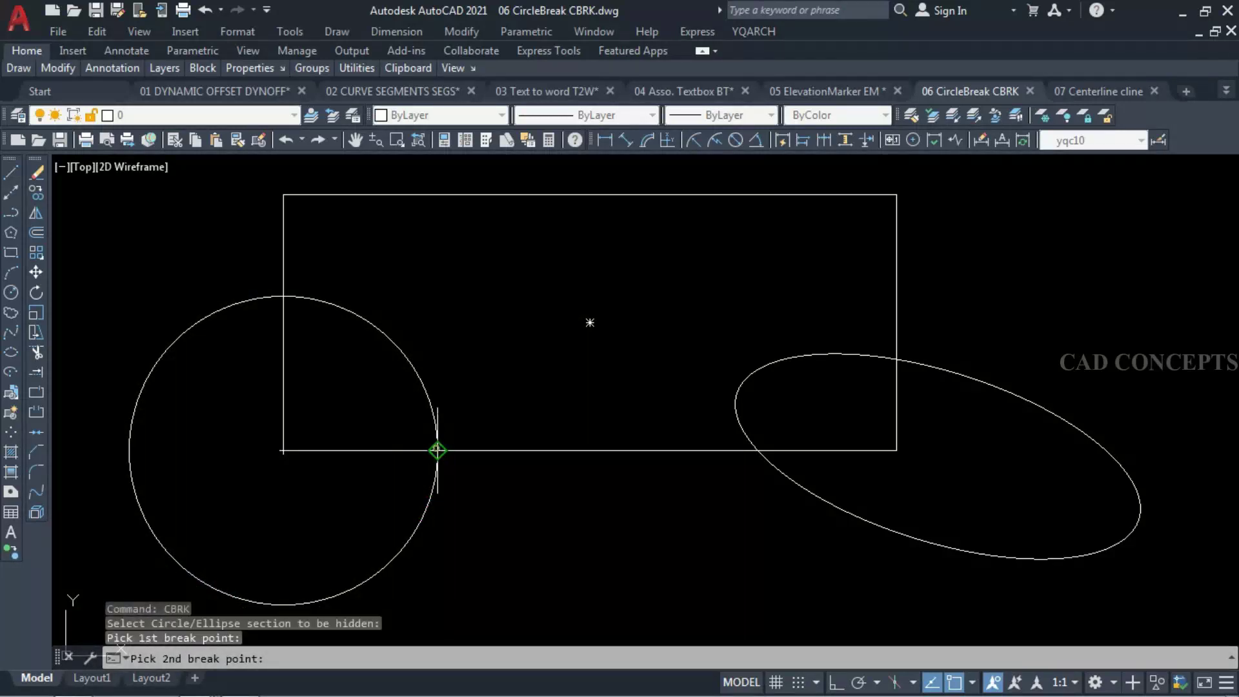
click(284, 296)
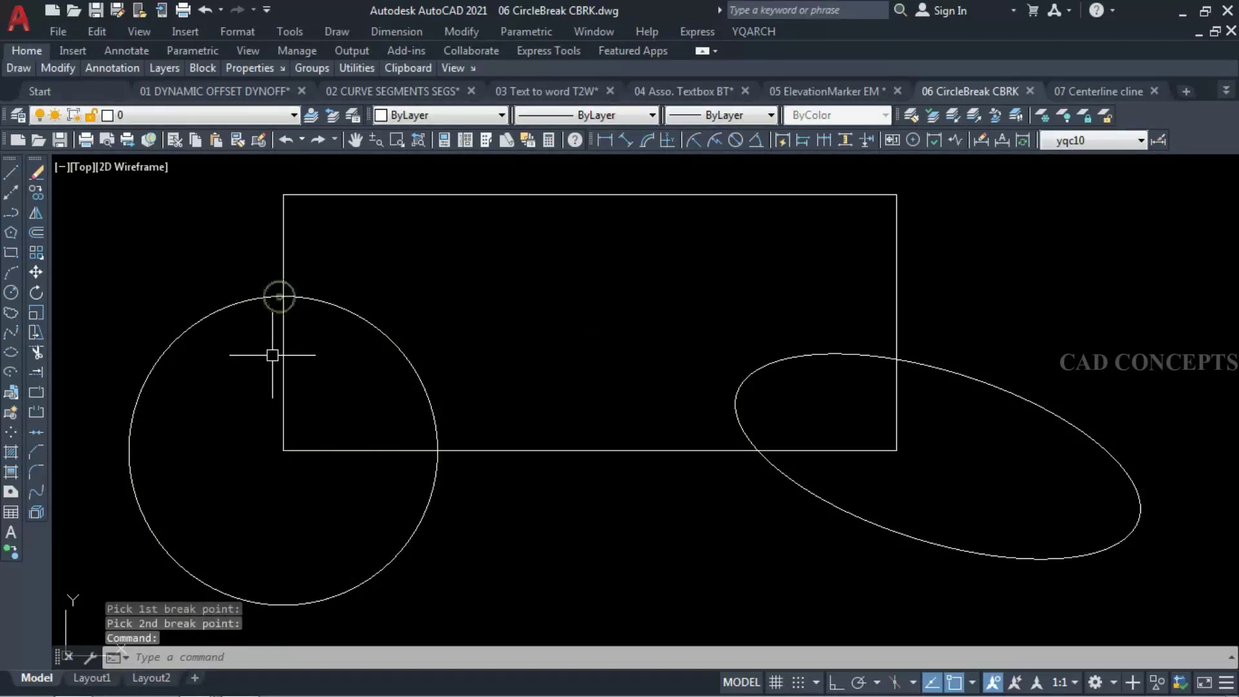
click(333, 304)
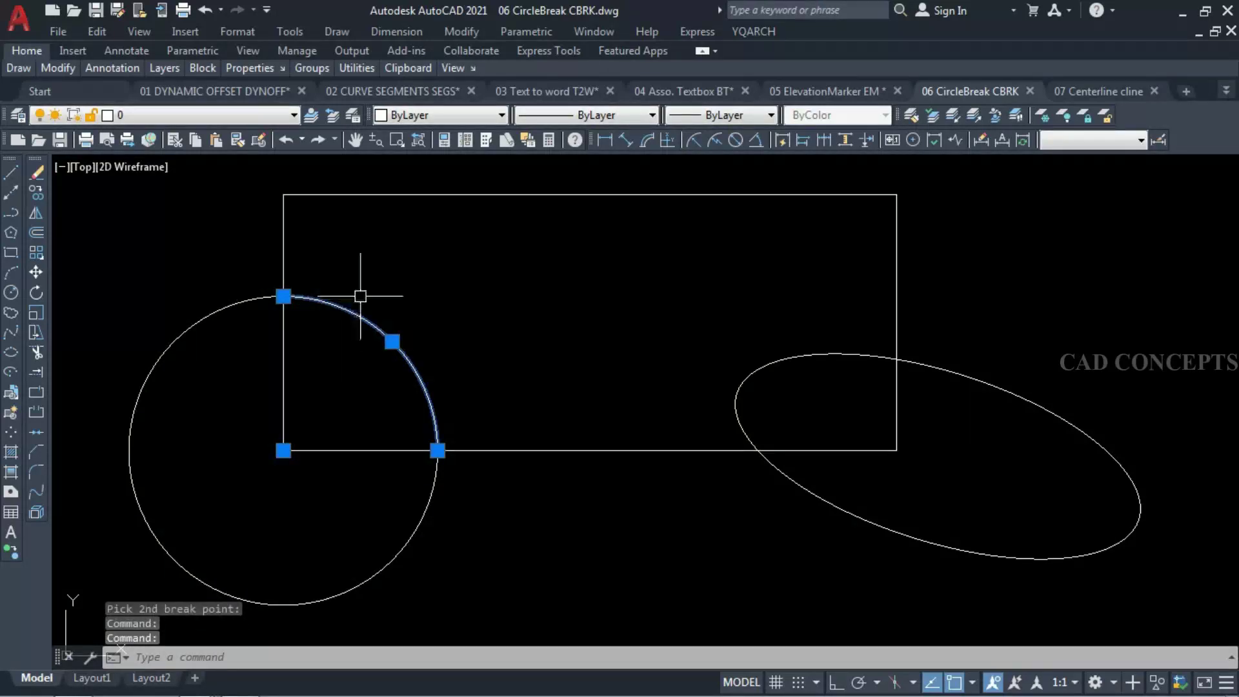
Step: Try moving the separated arc and the circle remainder, then undo the move
text(m)
key(Return)
click(476, 355)
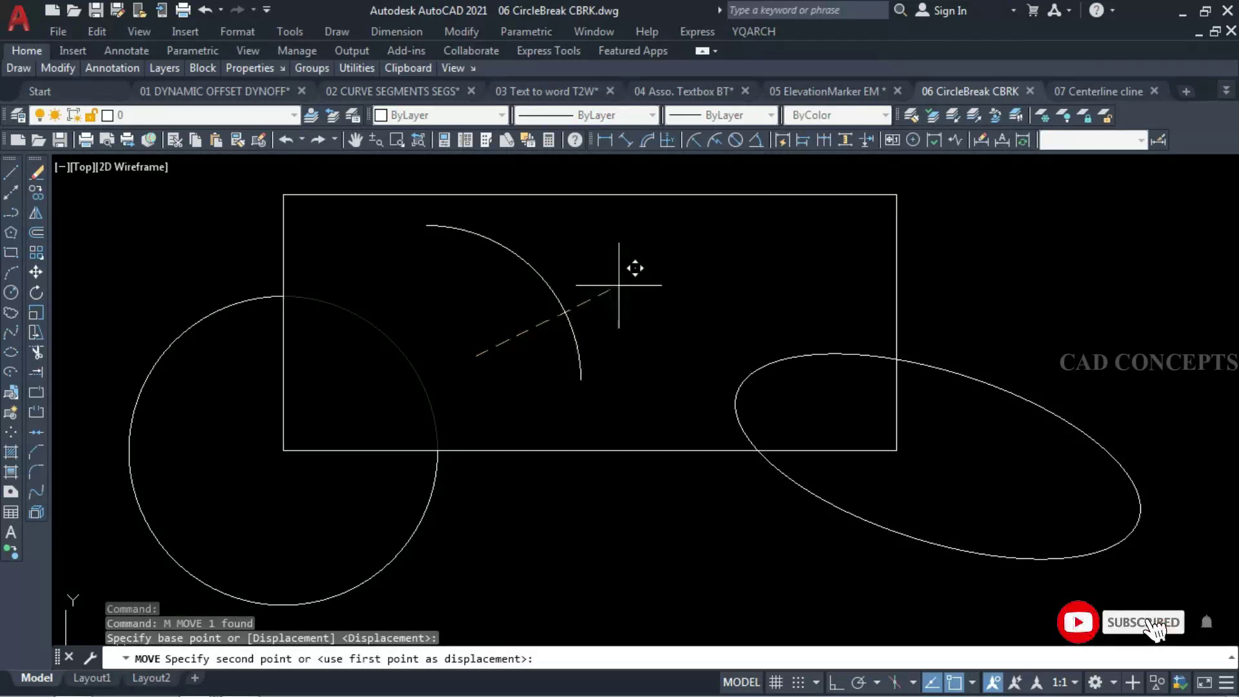
key(Escape)
click(466, 495)
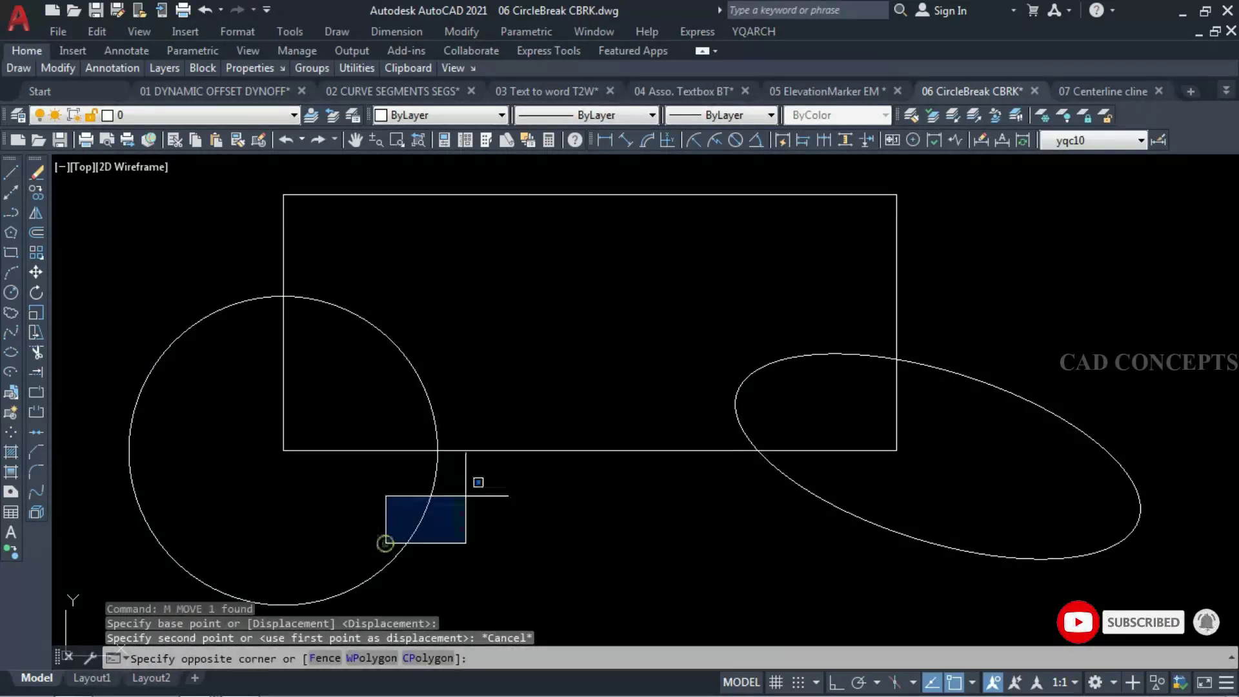
click(409, 531)
text(m)
key(Return)
click(513, 504)
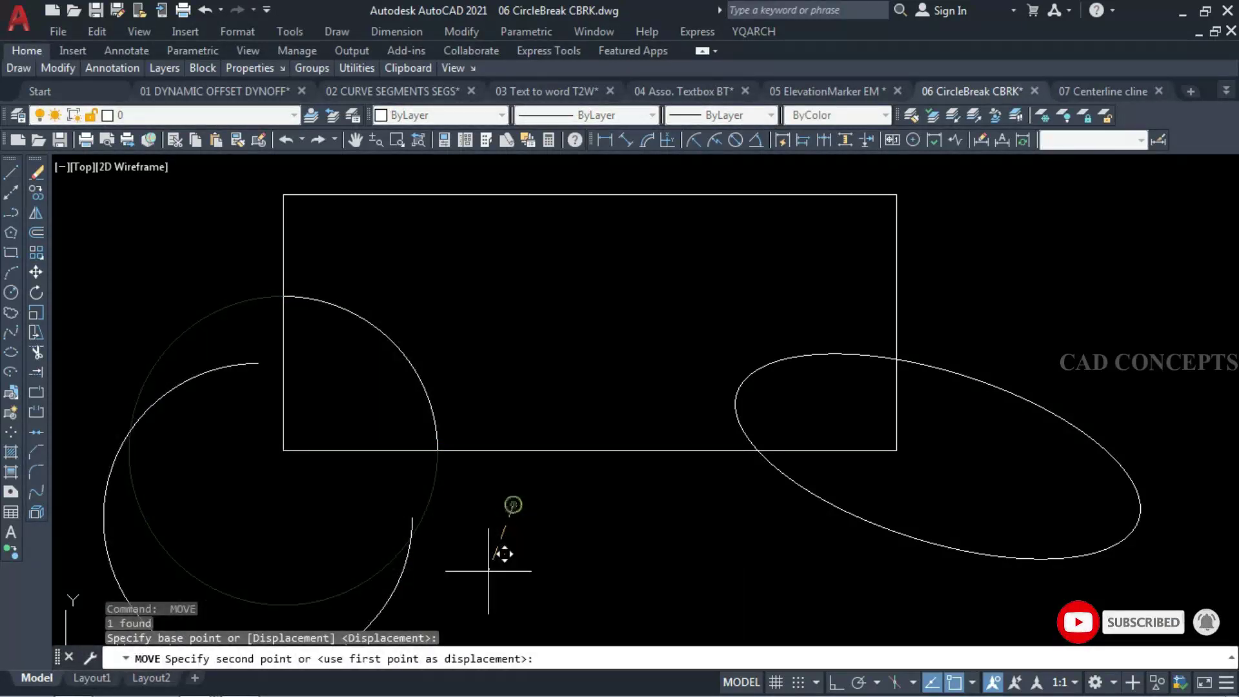
click(454, 572)
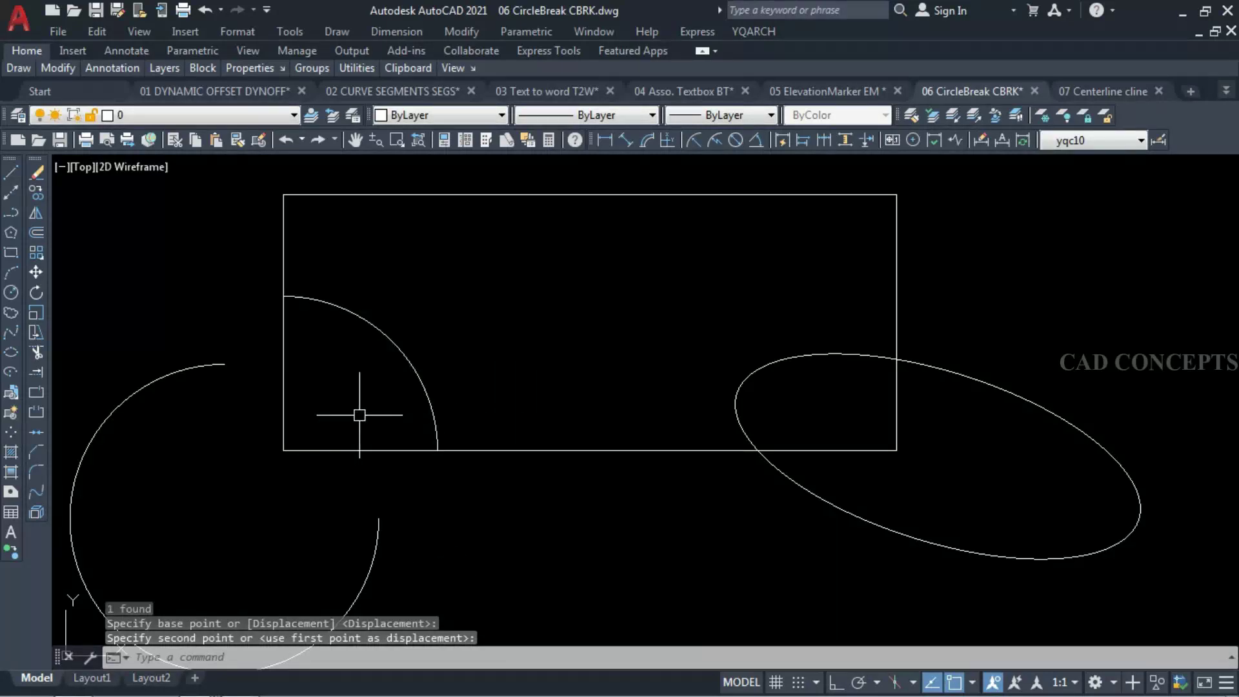
key(ctrl+z)
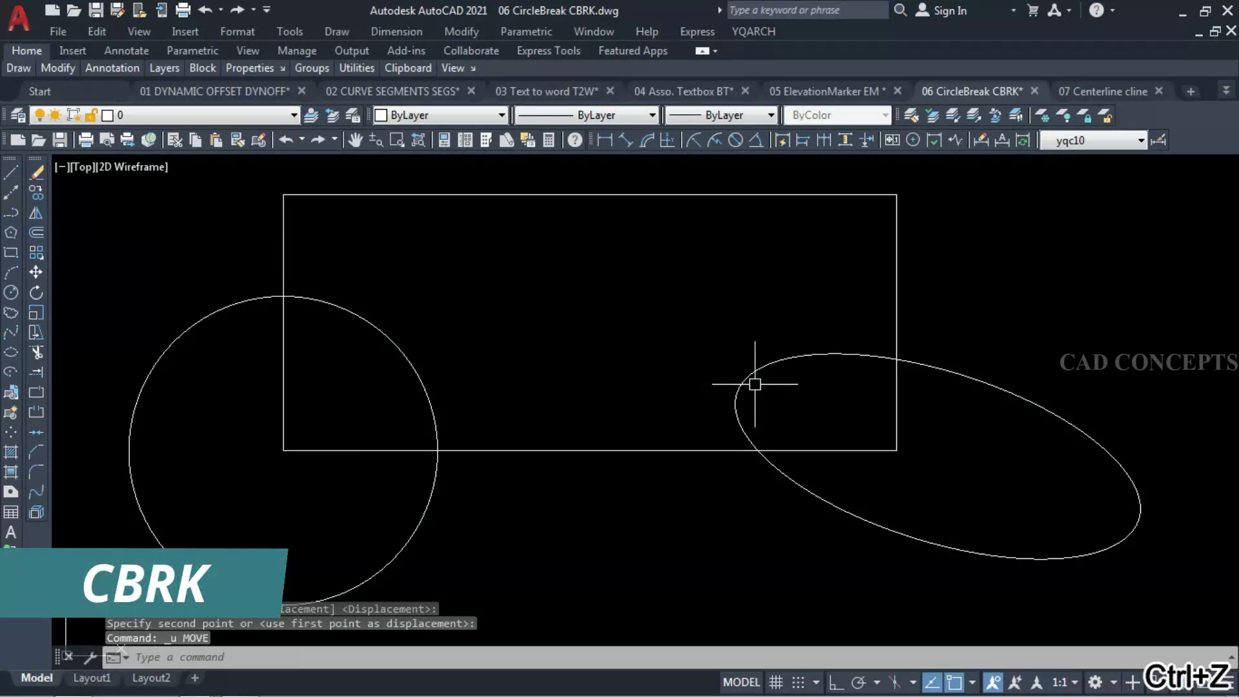
Step: Break the ellipse with CBRK where it crosses the rectangle
text(cBRK)
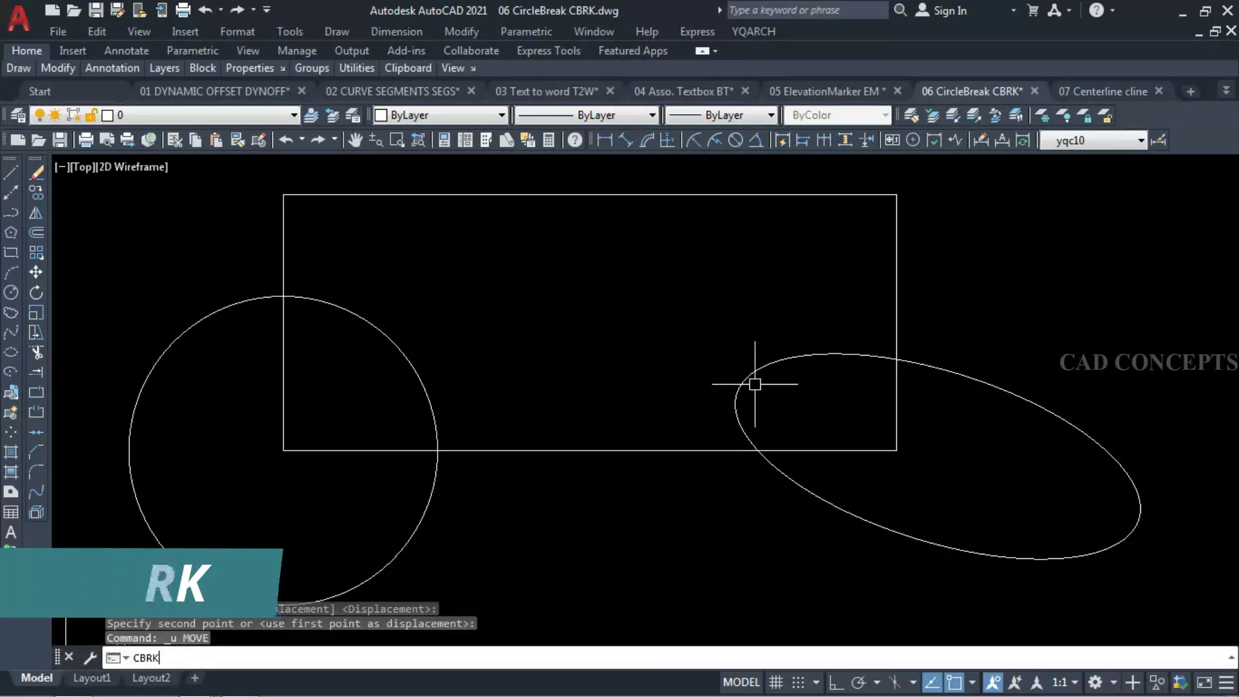
key(Return)
click(742, 395)
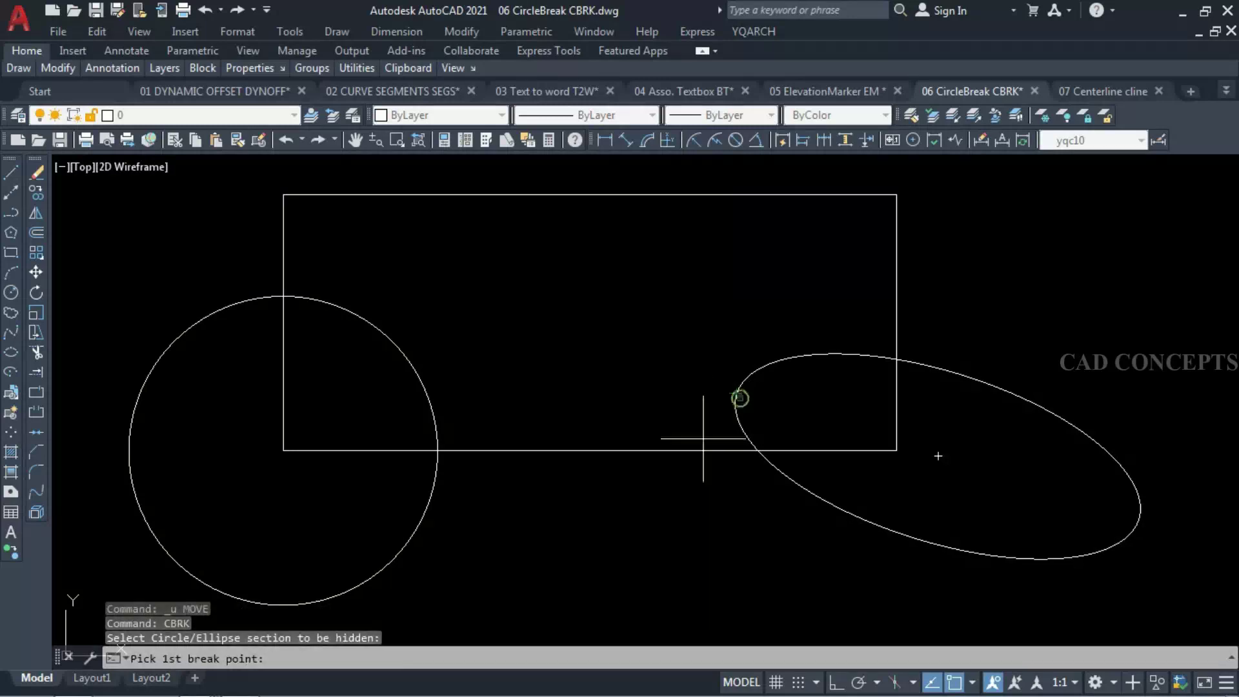
click(758, 450)
click(896, 359)
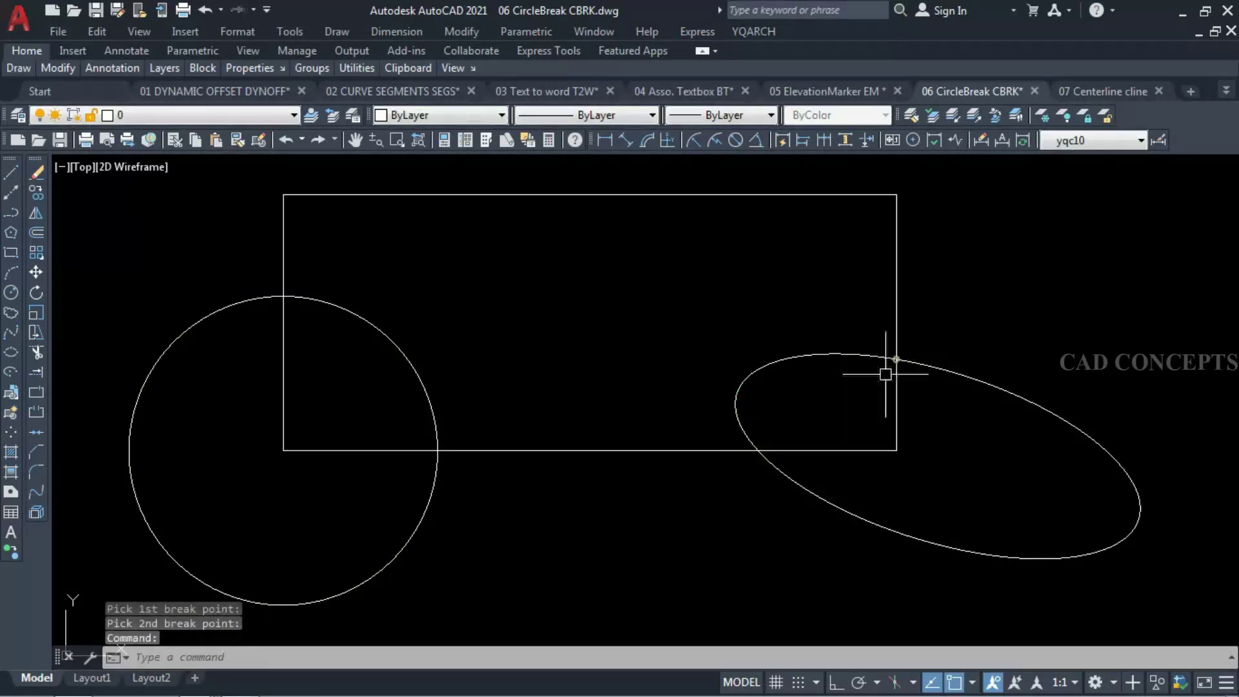
Step: Shift the cut-off ellipse arc aside, then window-select and delete the small arc
text(m)
key(Return)
click(673, 526)
click(621, 501)
key(Escape)
key(Return)
click(674, 550)
click(697, 526)
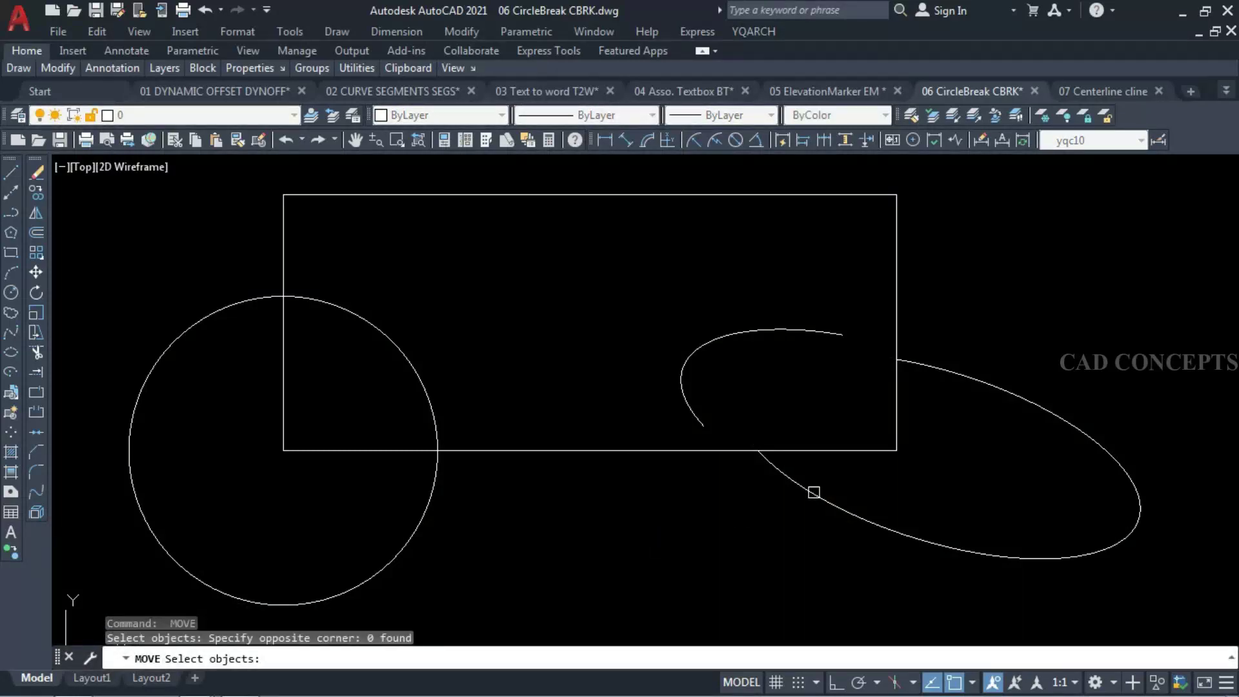
key(Escape)
click(821, 491)
click(692, 415)
key(Delete)
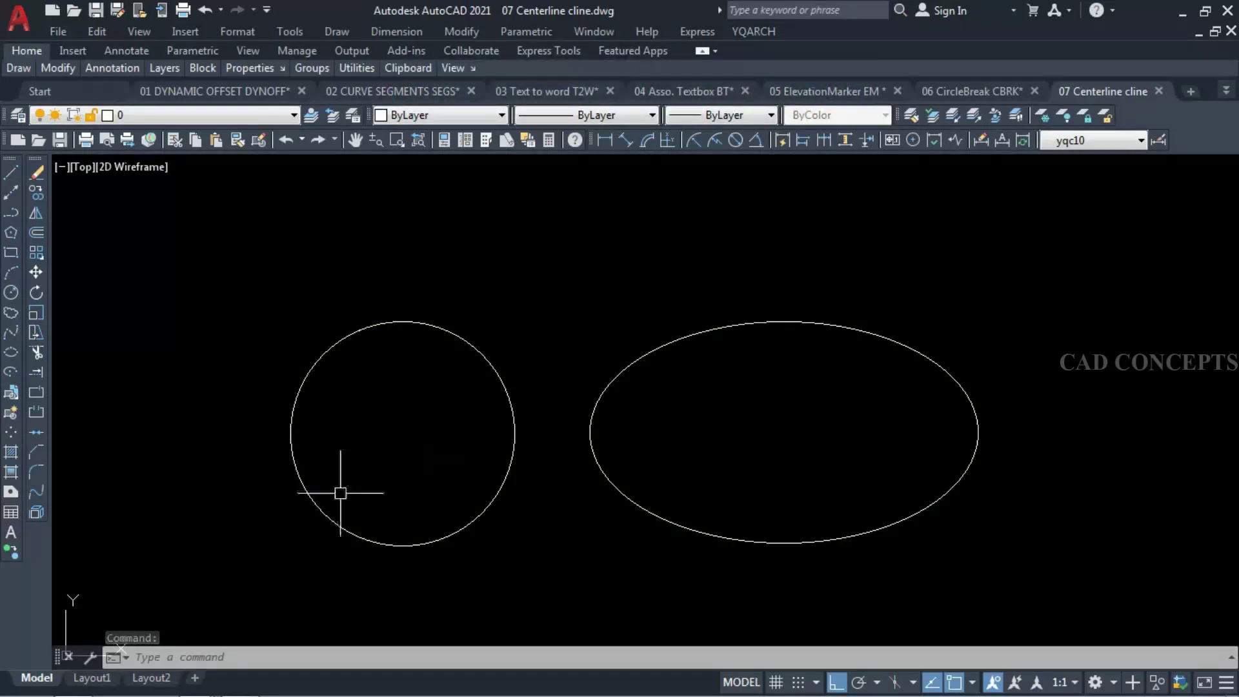
Step: Add CLINE centrelines to the circle and then the ellipse, each extending past its outline
text(CLINE)
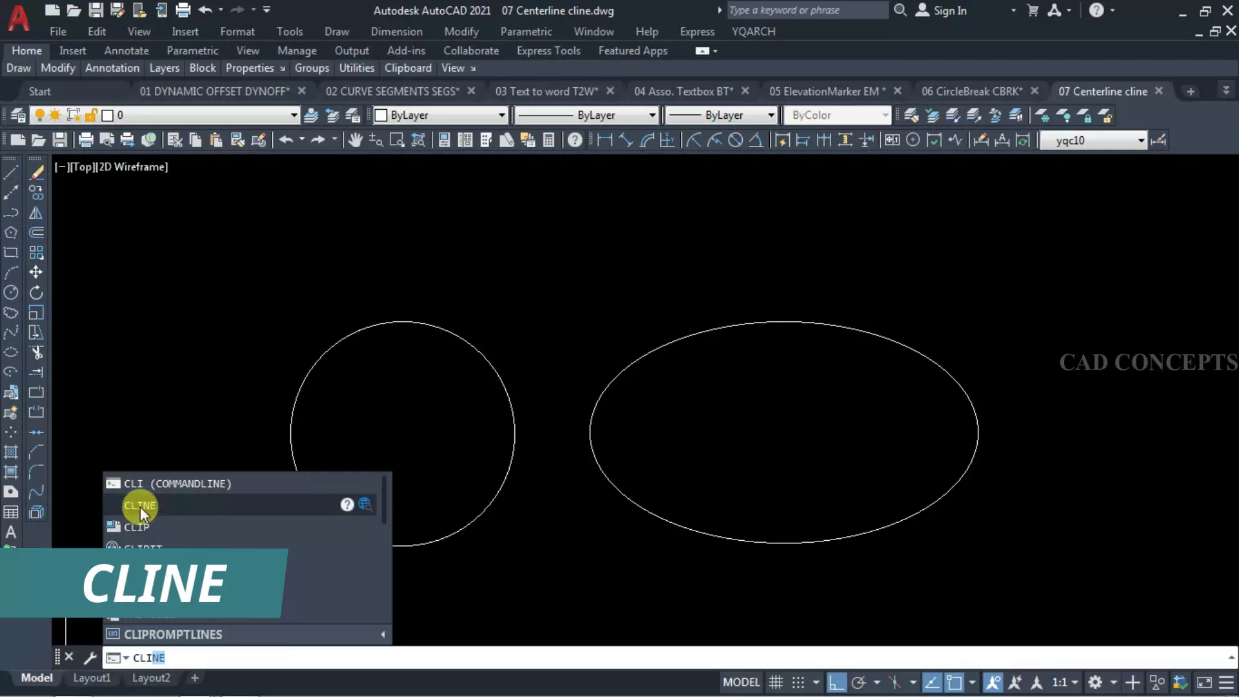
click(141, 506)
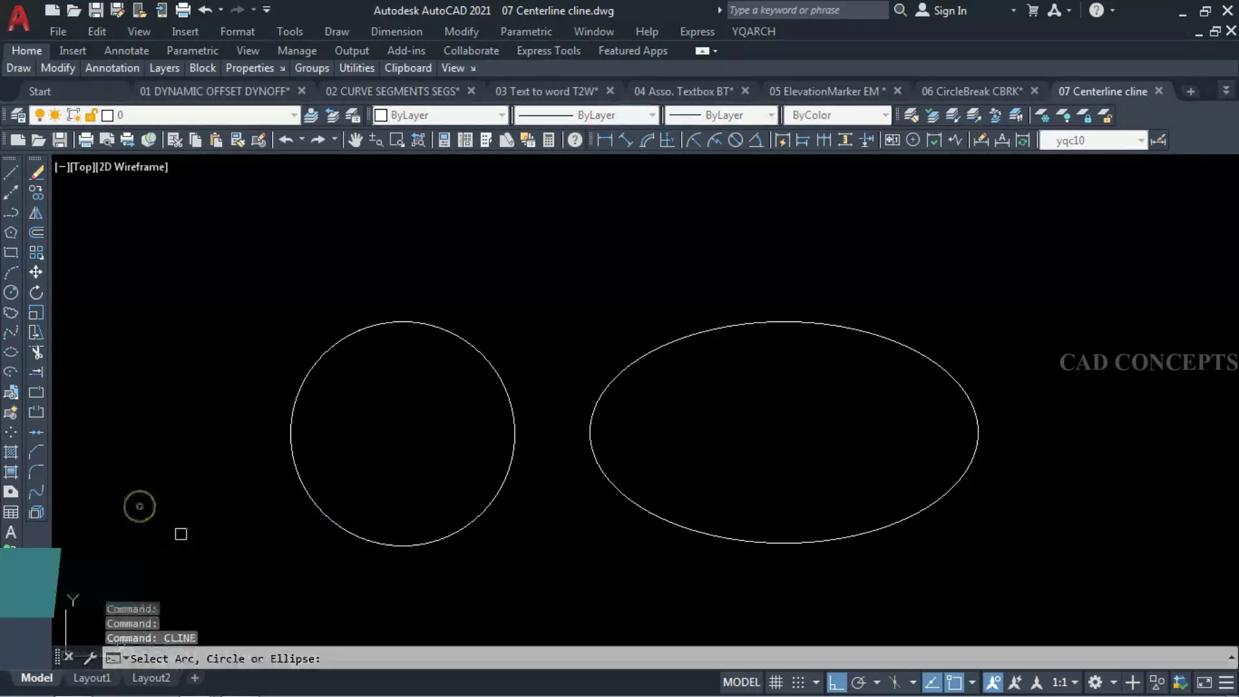
click(357, 536)
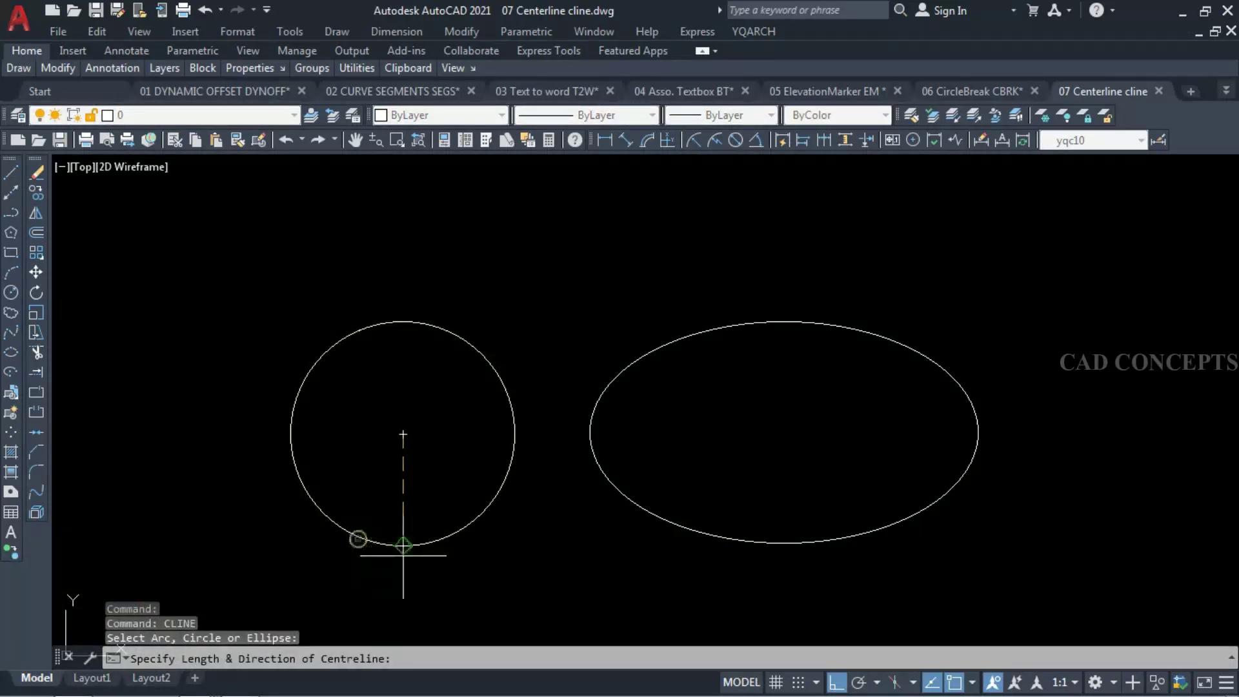
click(564, 433)
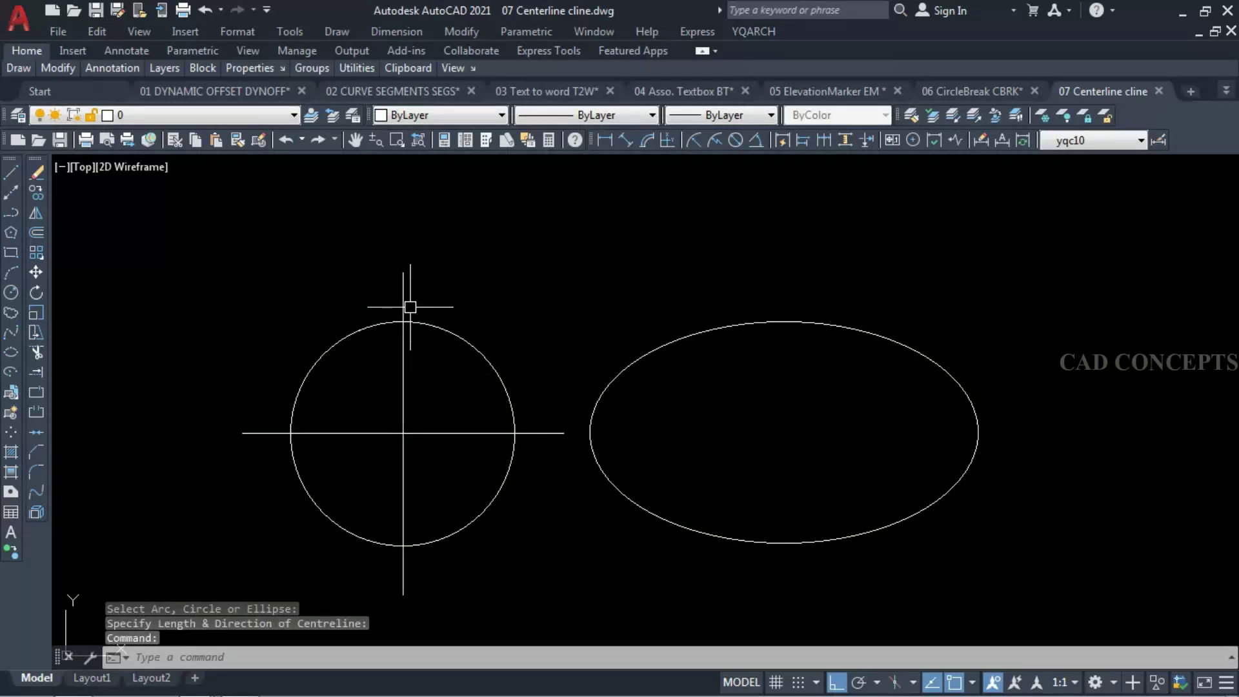
key(Return)
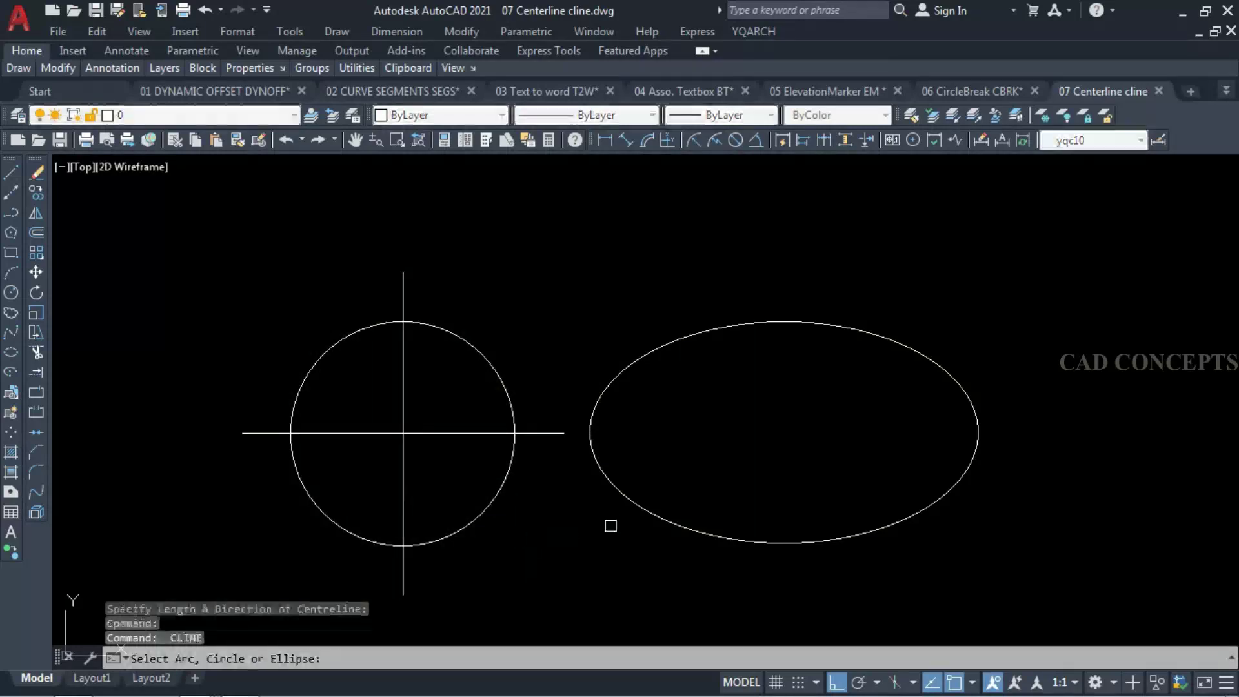
click(685, 524)
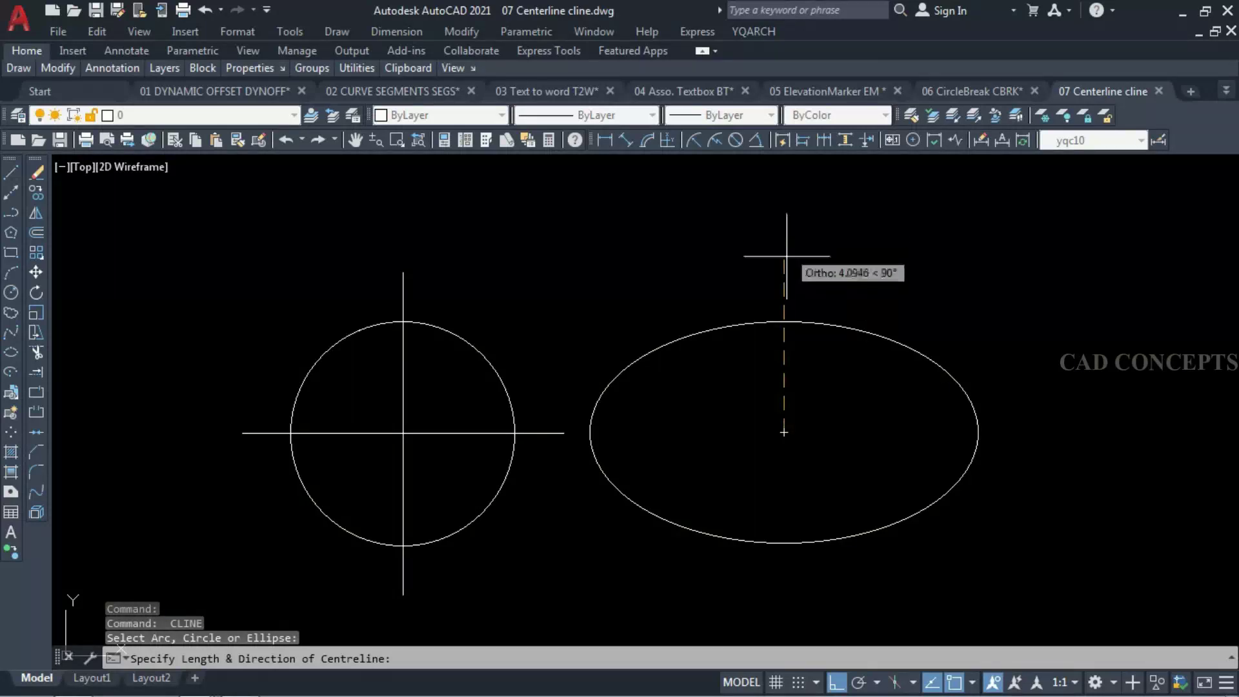
click(795, 298)
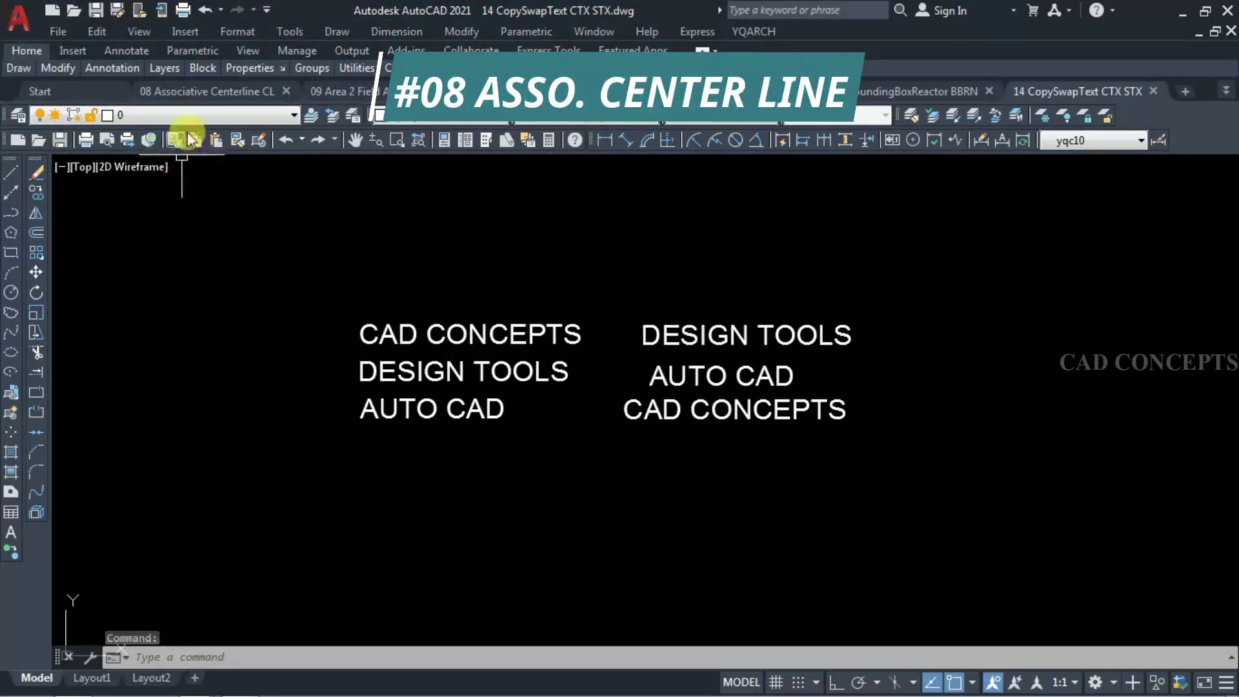
Step: In 08 Associative Centerline, add CL centrelines to all eight circles, then open 09 Area 2 Field
click(199, 95)
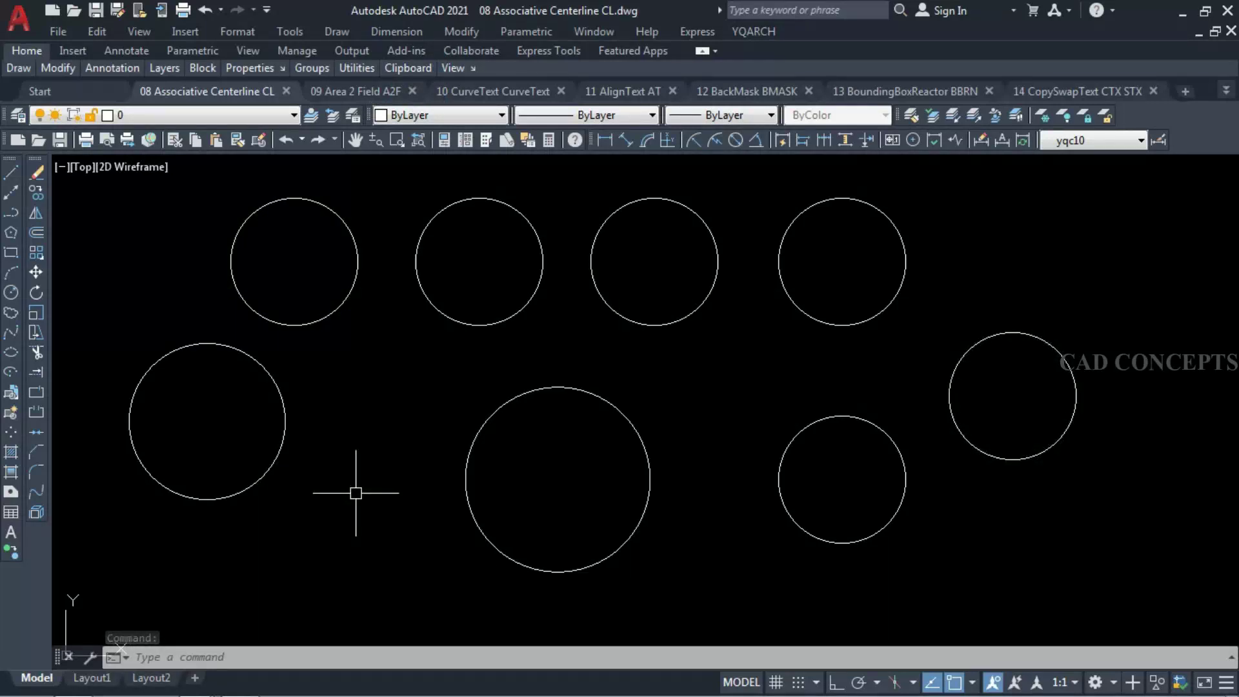
text(CL)
key(Return)
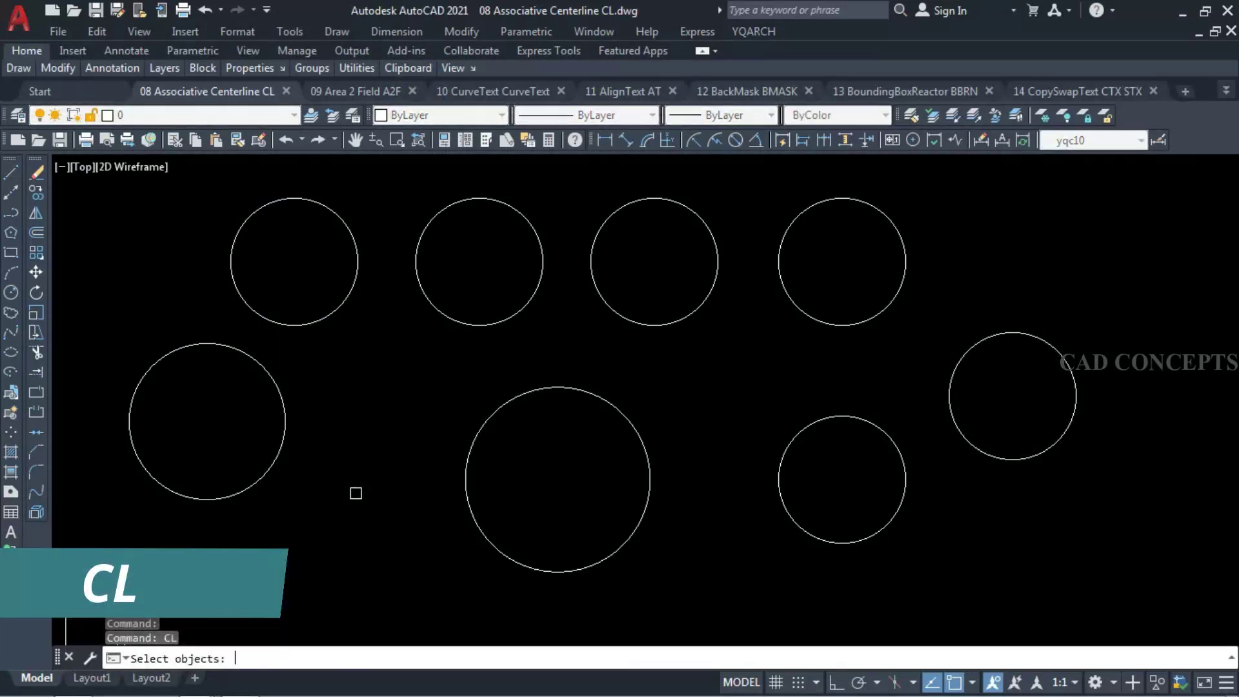
click(1105, 170)
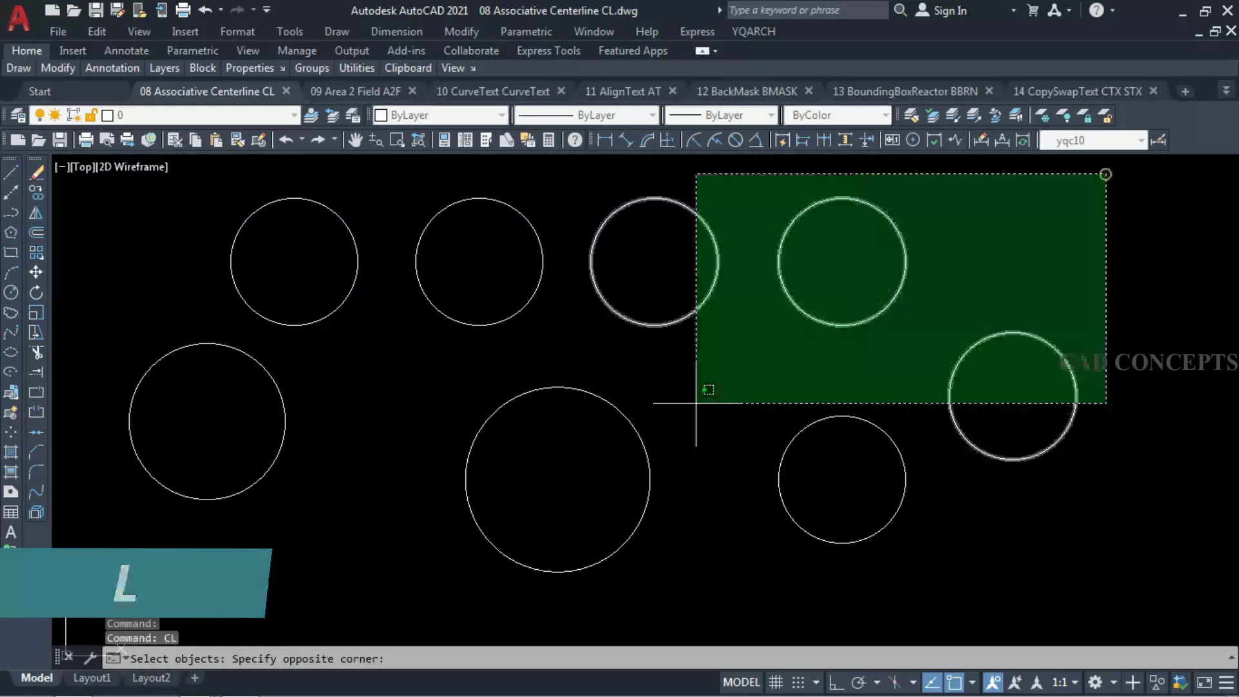
click(195, 540)
key(Return)
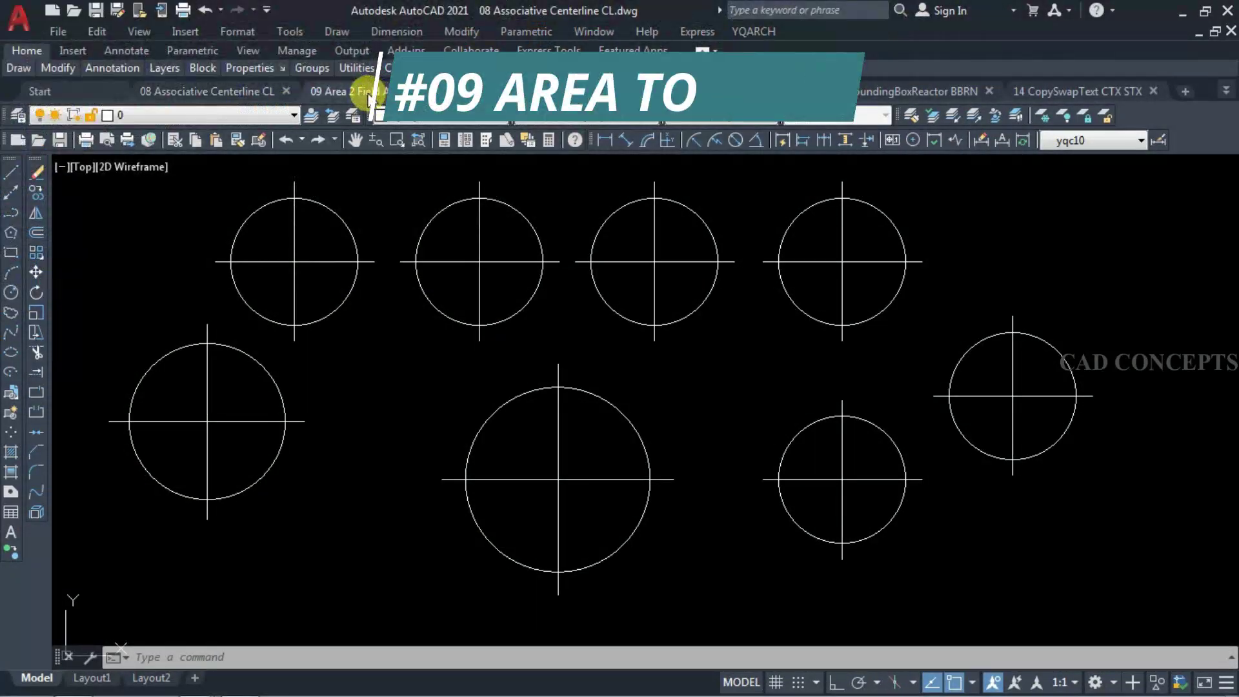
click(364, 92)
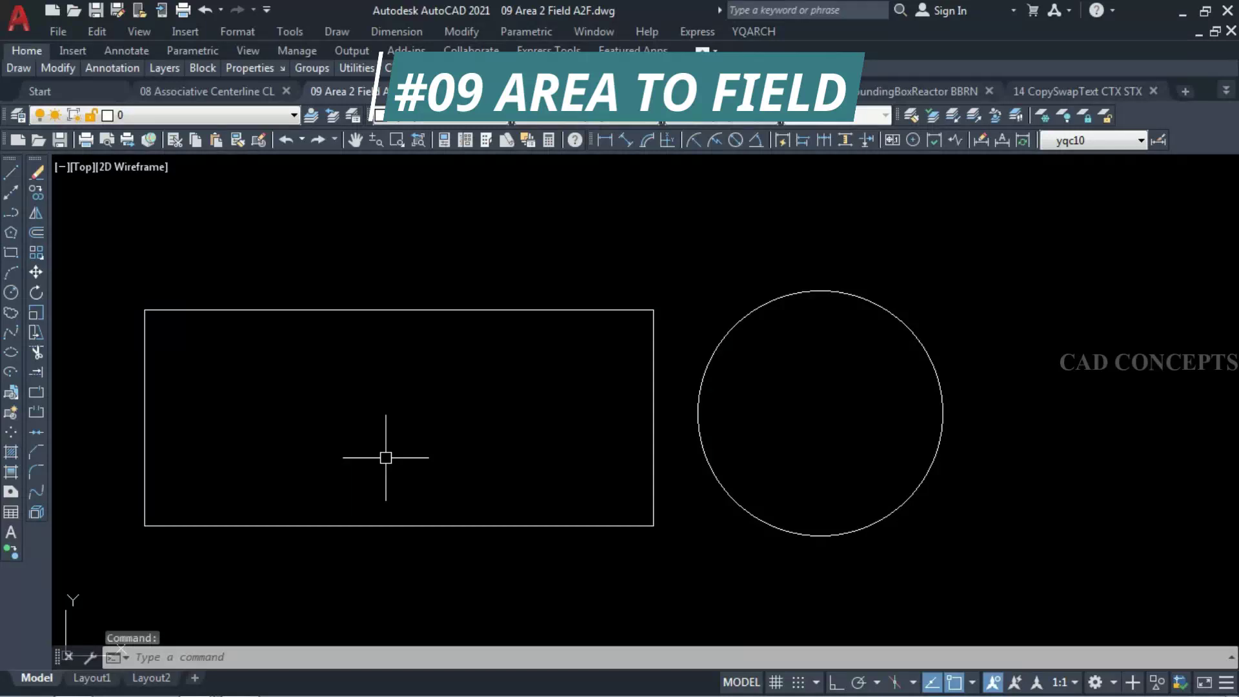
Step: Place the rectangle's 8.6960 area field with A2F and explode it into plain text
text(A2)
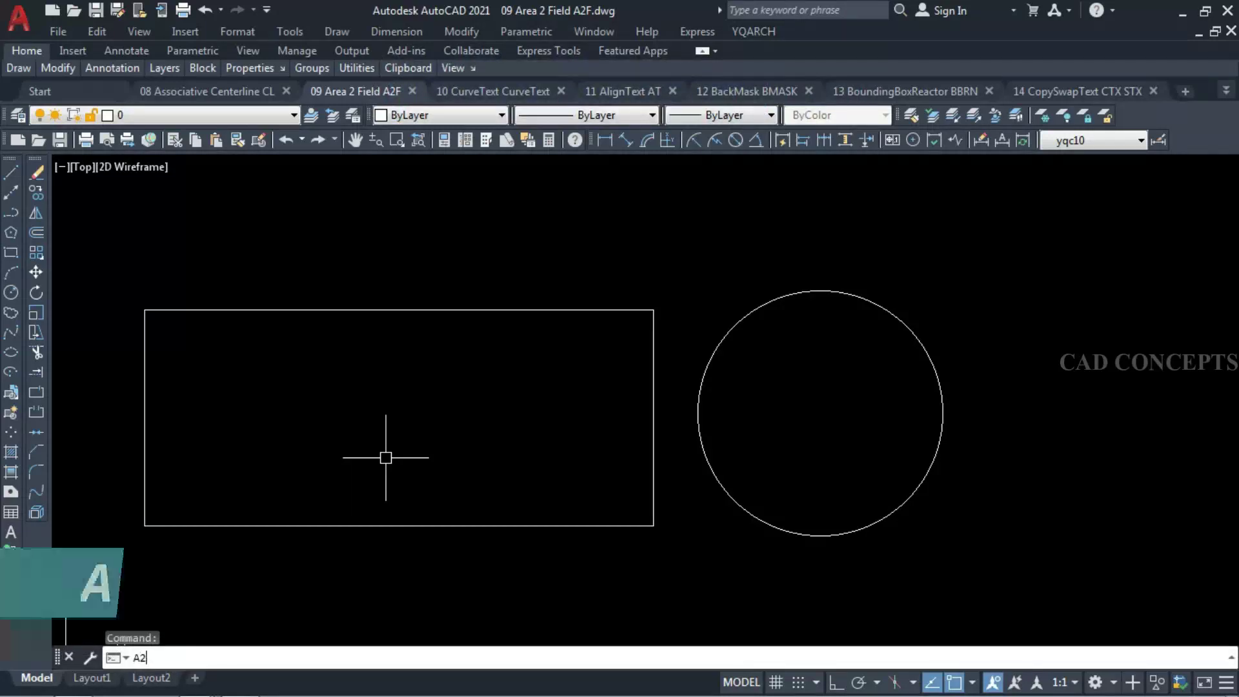
text(F)
key(Return)
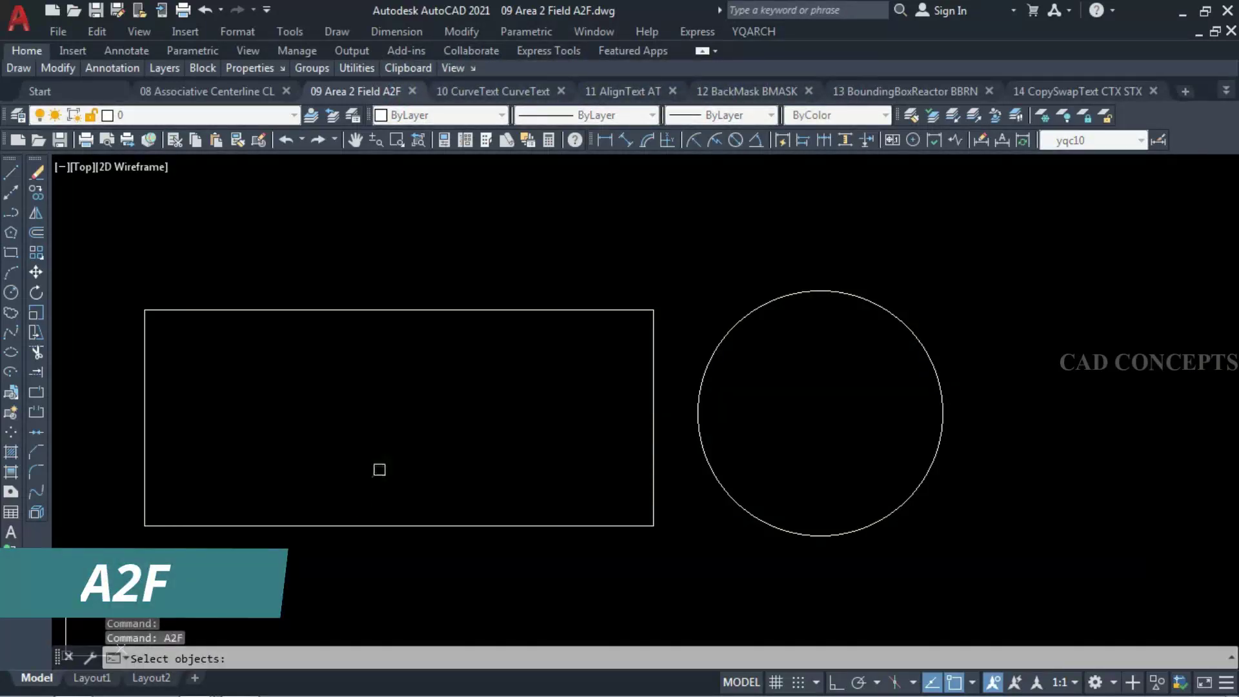
click(358, 519)
key(Return)
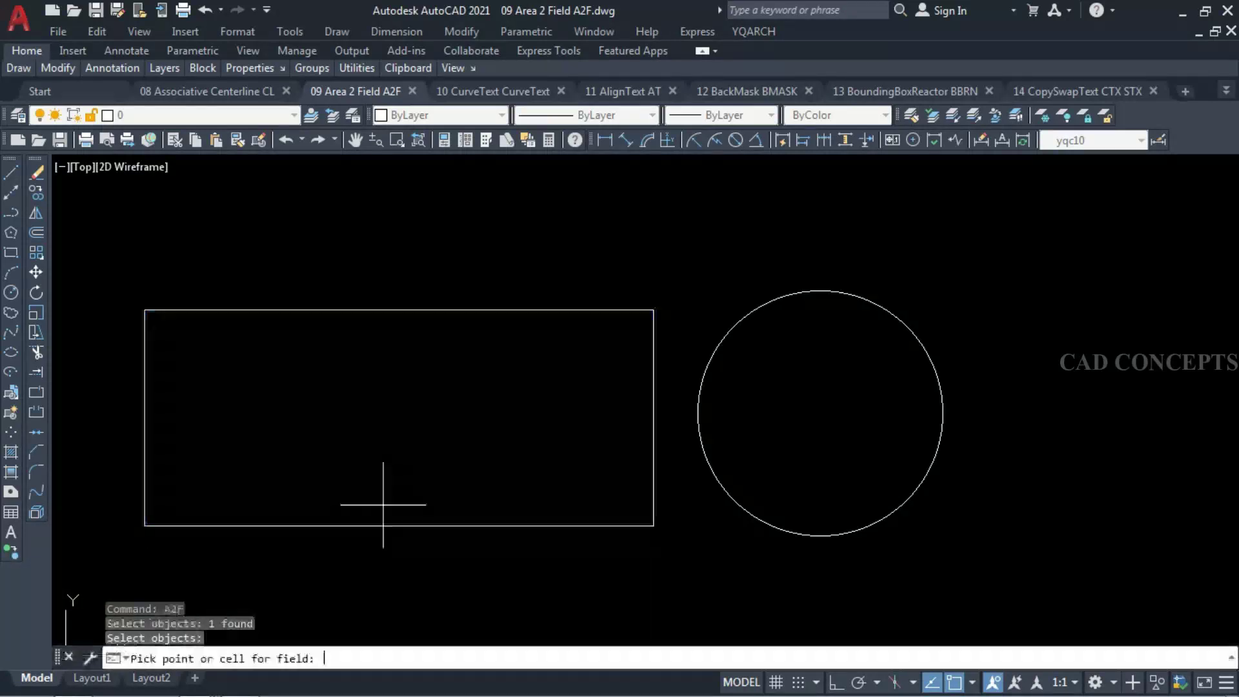
click(395, 420)
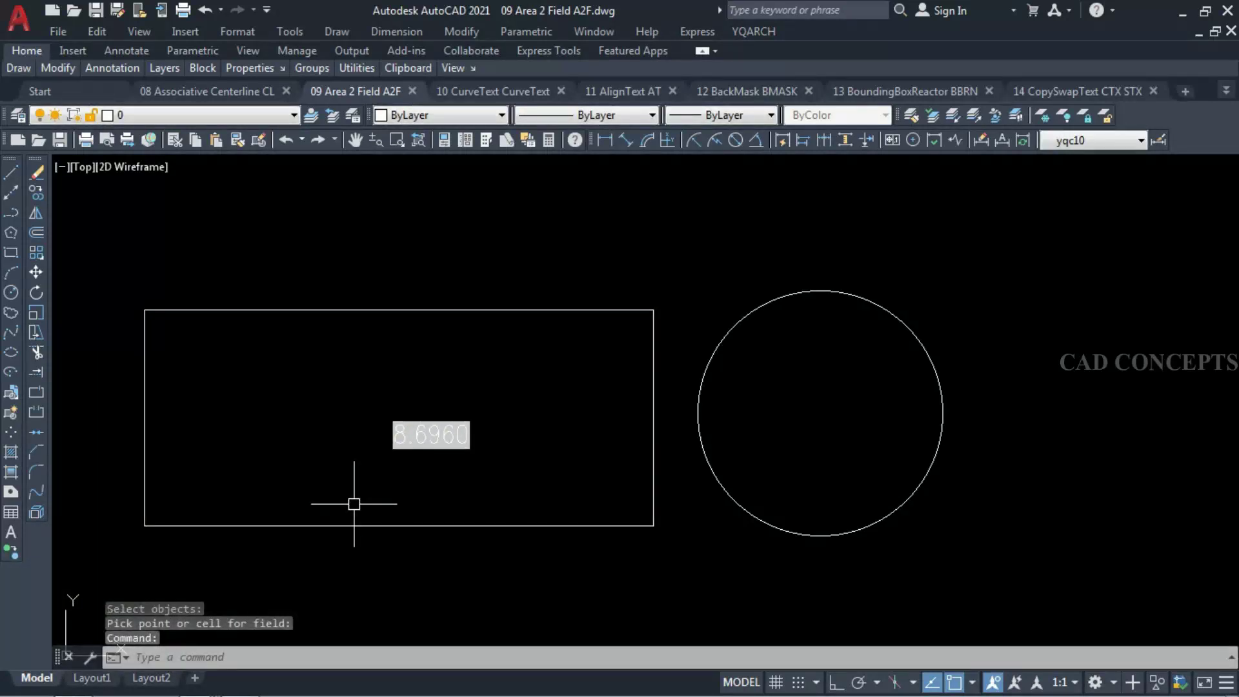
click(410, 452)
text(x)
key(Return)
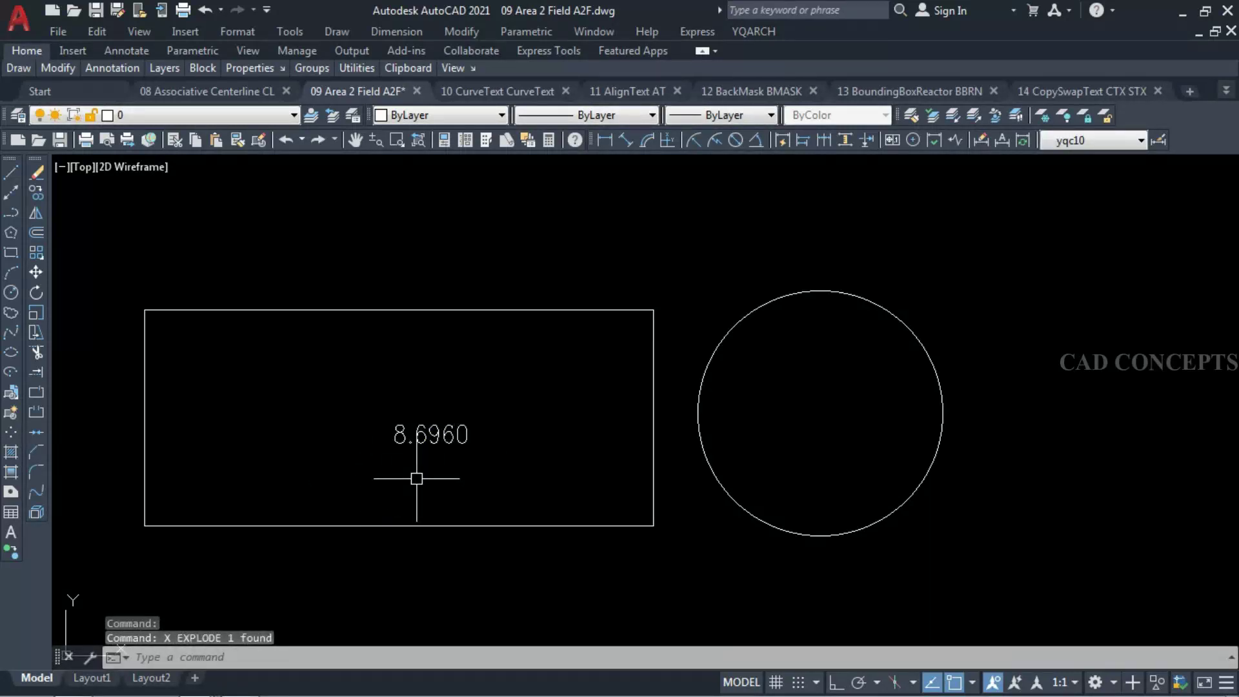
Step: Run A2F on the circle to place its 3.7405 area
text(A2F)
key(Return)
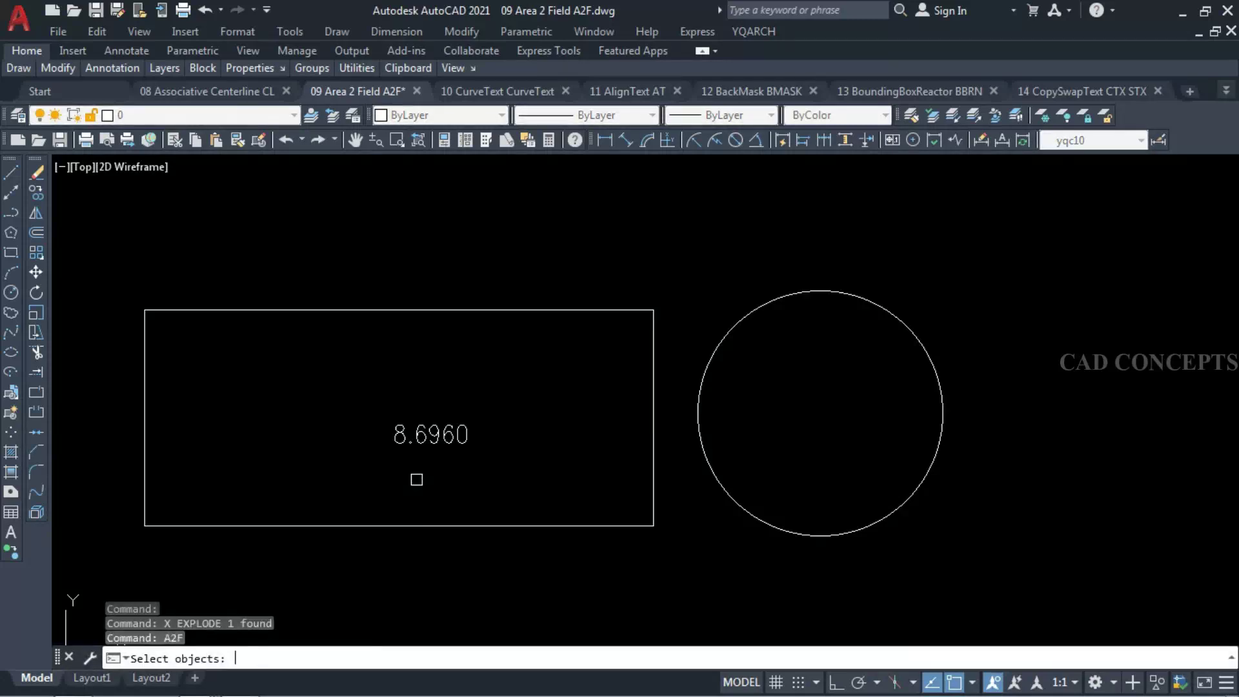
click(754, 514)
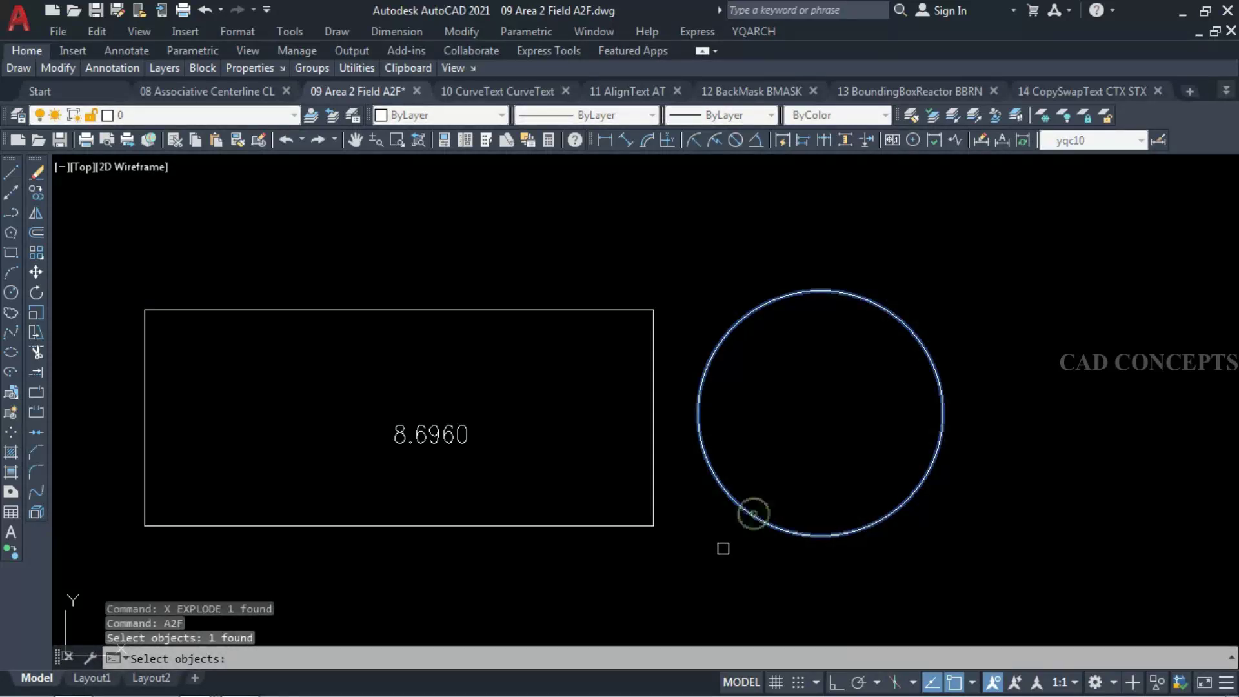
key(Return)
key(Return)
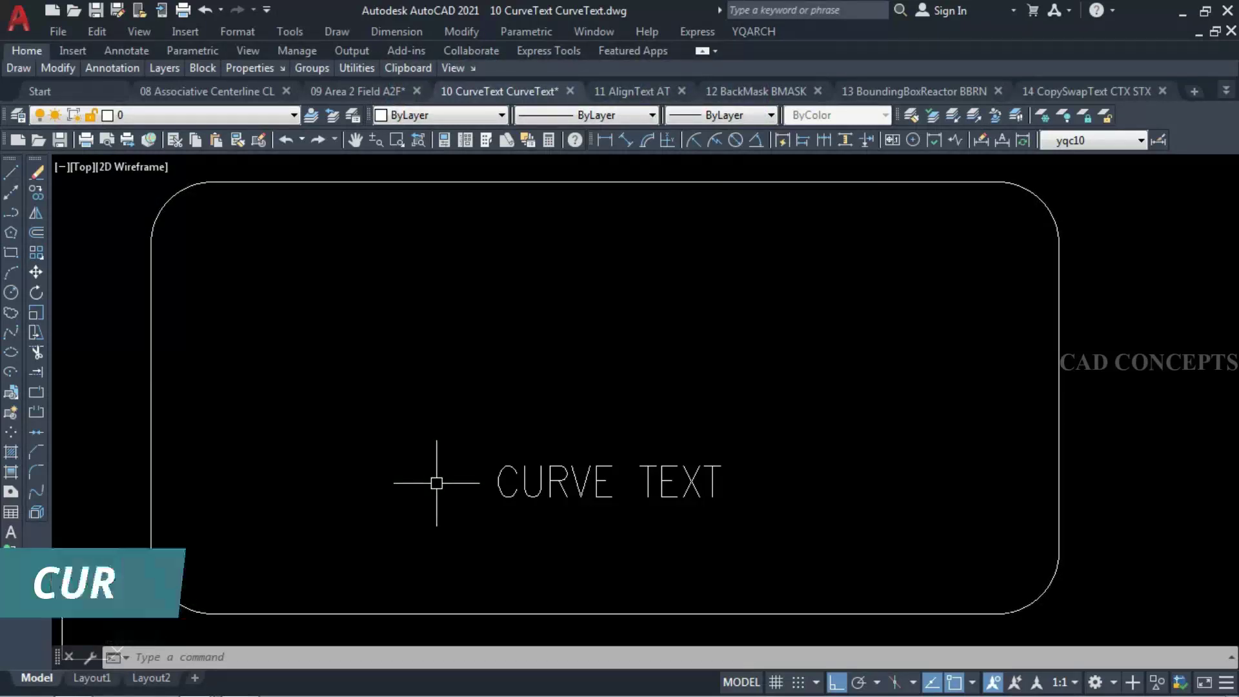
Step: Copy the CURVE TEXT string along the rounded rectangle with CURVETEXT, offset outward from the curve
text(c)
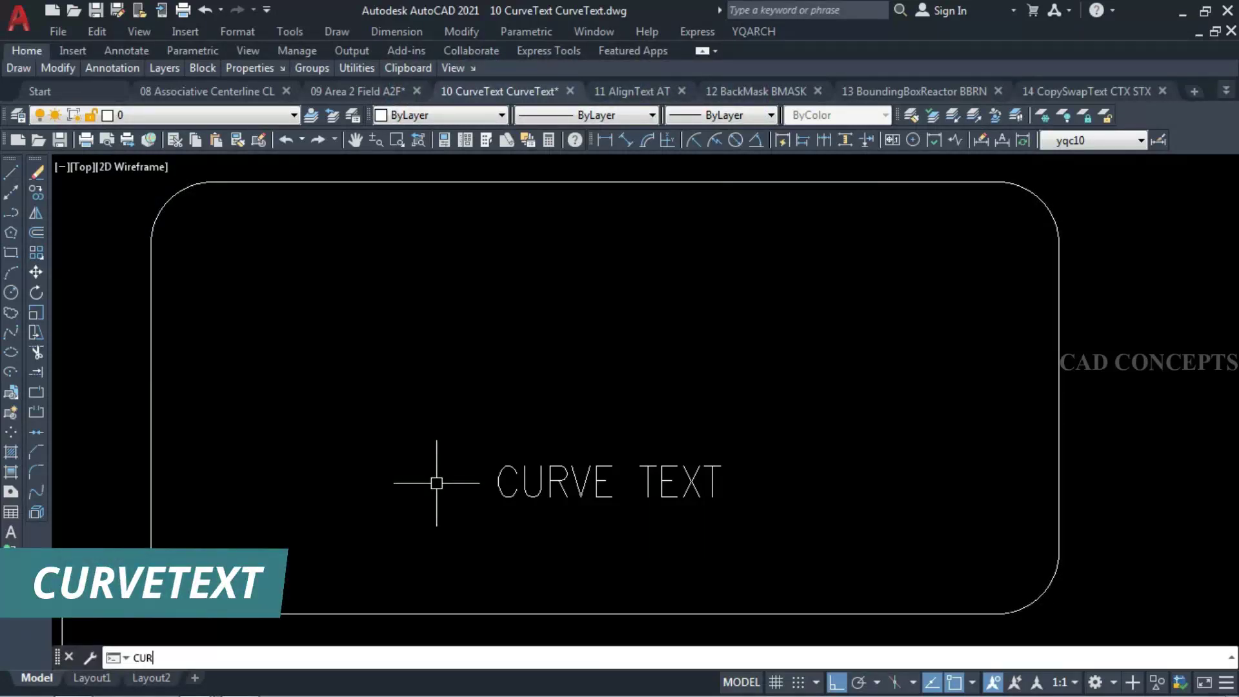
click(181, 620)
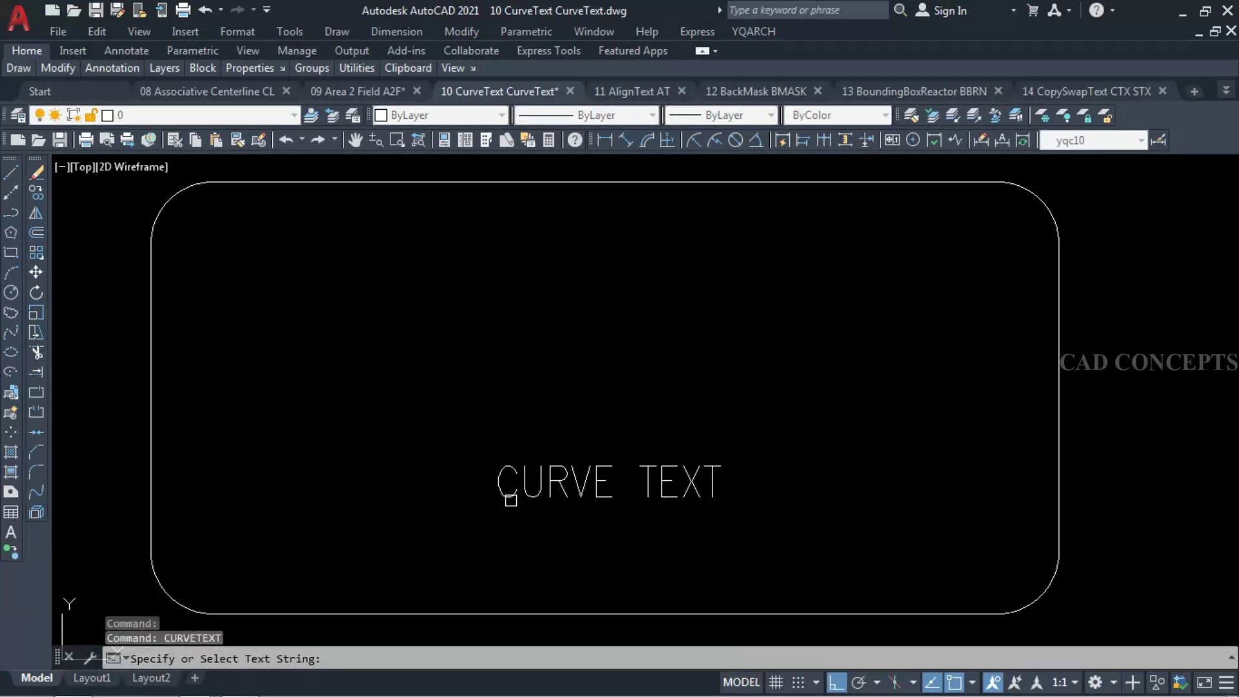
click(527, 494)
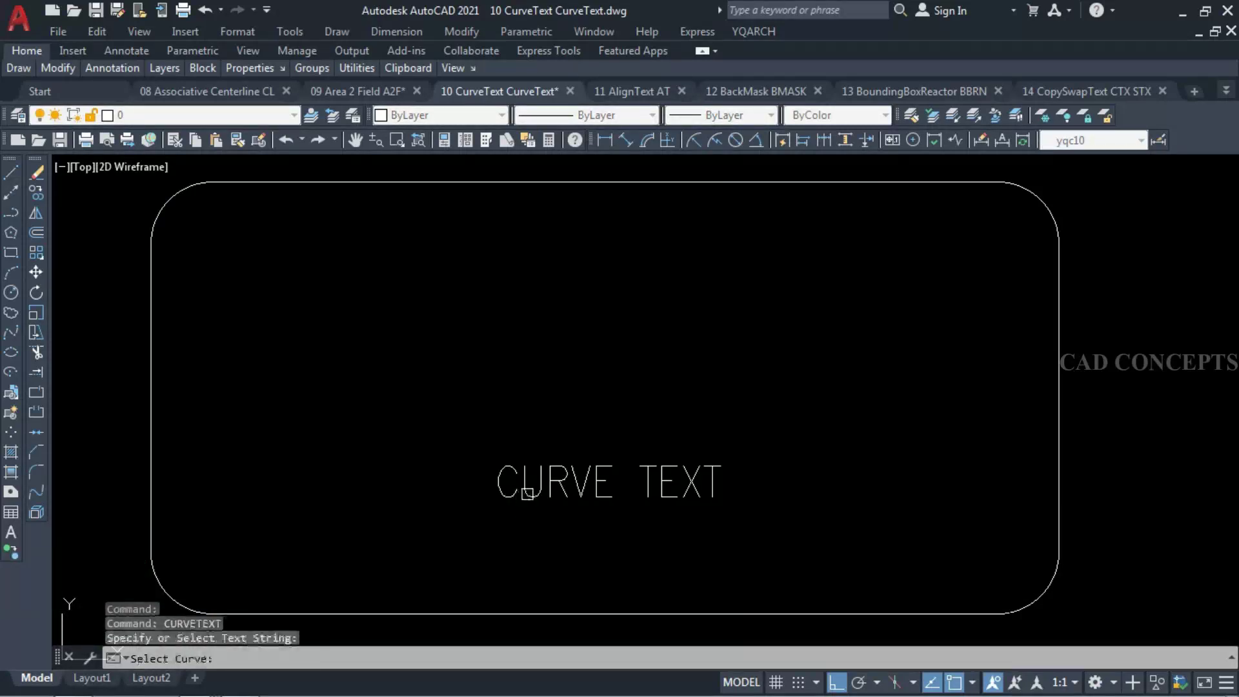
click(167, 210)
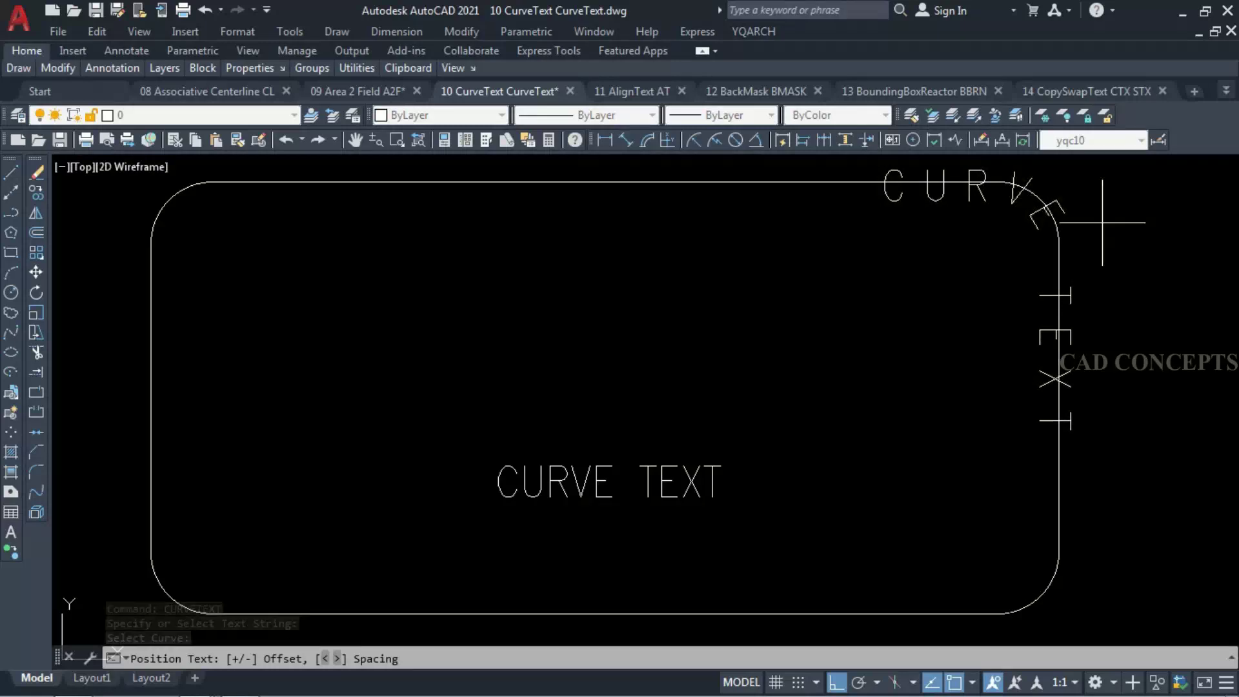
key(plus)
key(plus)
key(plus)
key(plus)
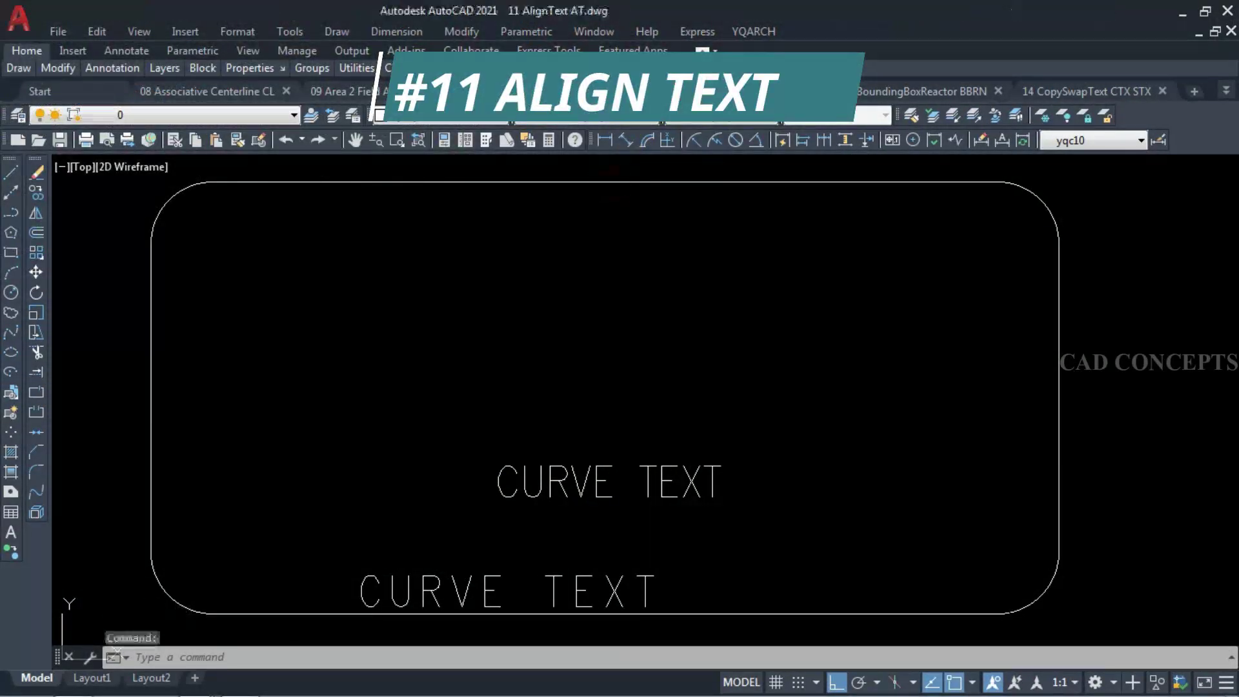
Step: Stack the three left text lines vertically with AT, starting at CAD CONCEPTS, Ortho on
middle_drag(535, 502, 691, 490)
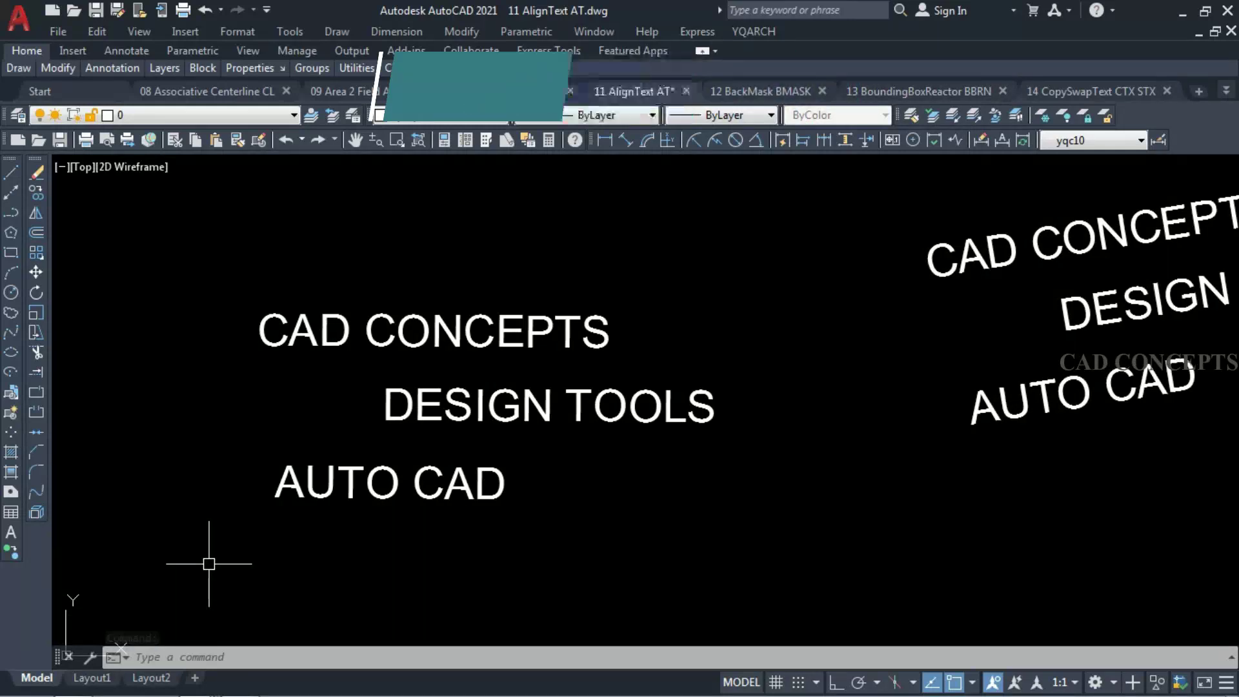
text(AT)
key(Return)
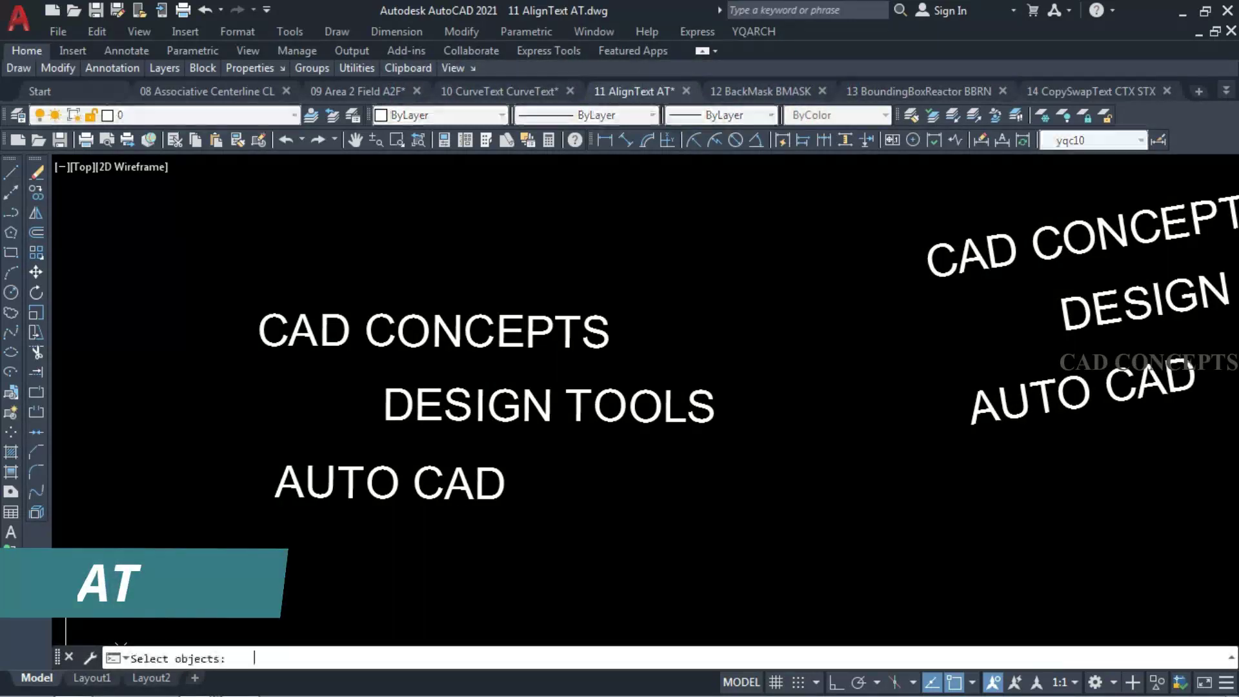
click(471, 268)
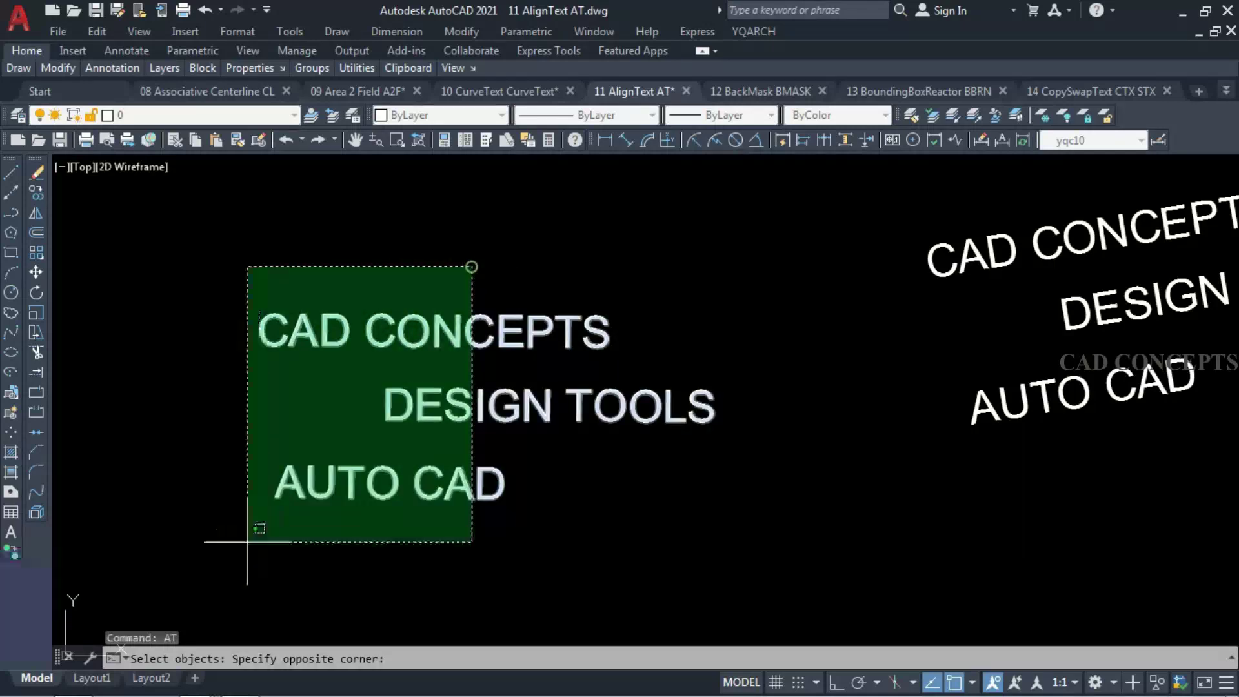
click(245, 542)
key(Return)
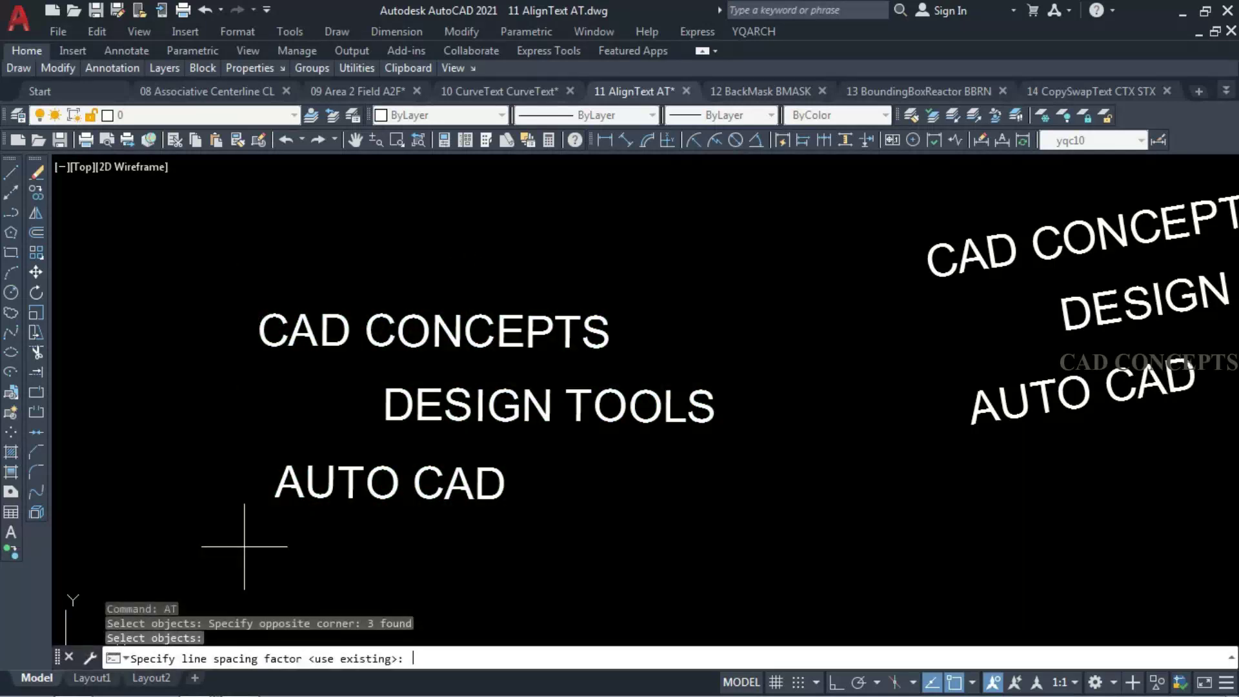
click(254, 345)
key(F8)
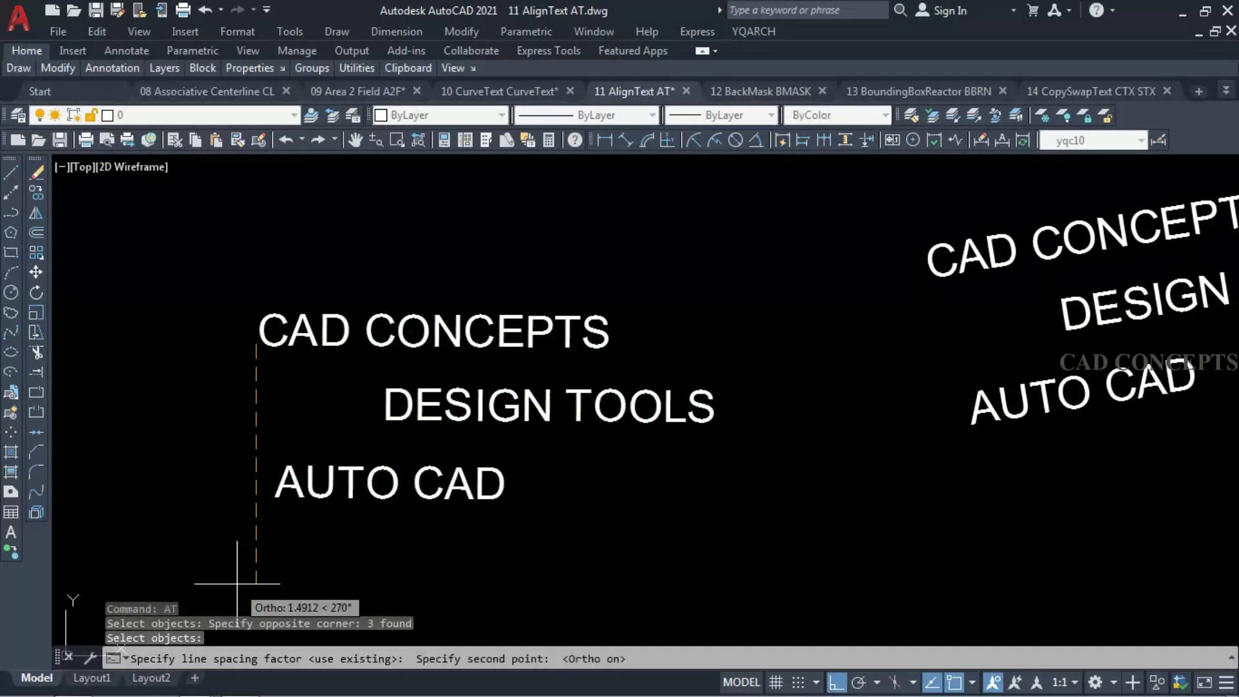
click(237, 585)
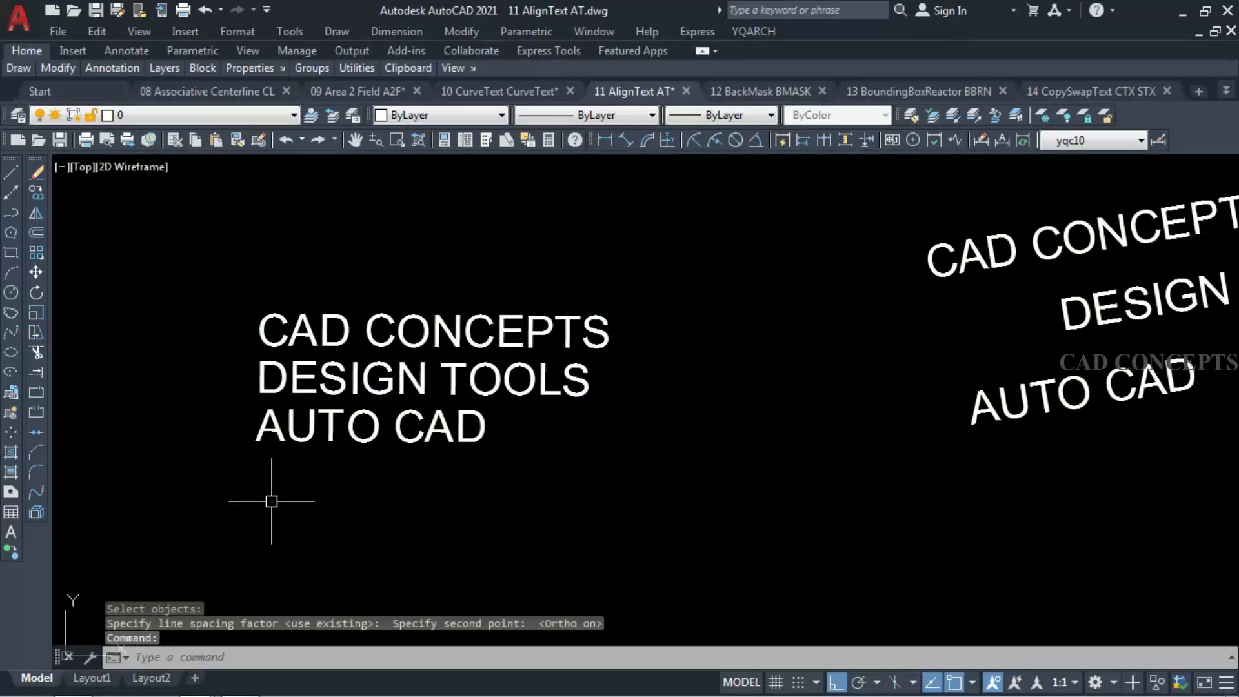
Step: Align the three rotated text lines with AT, then open the 12 BackMask drawing
middle_drag(945, 443, 574, 539)
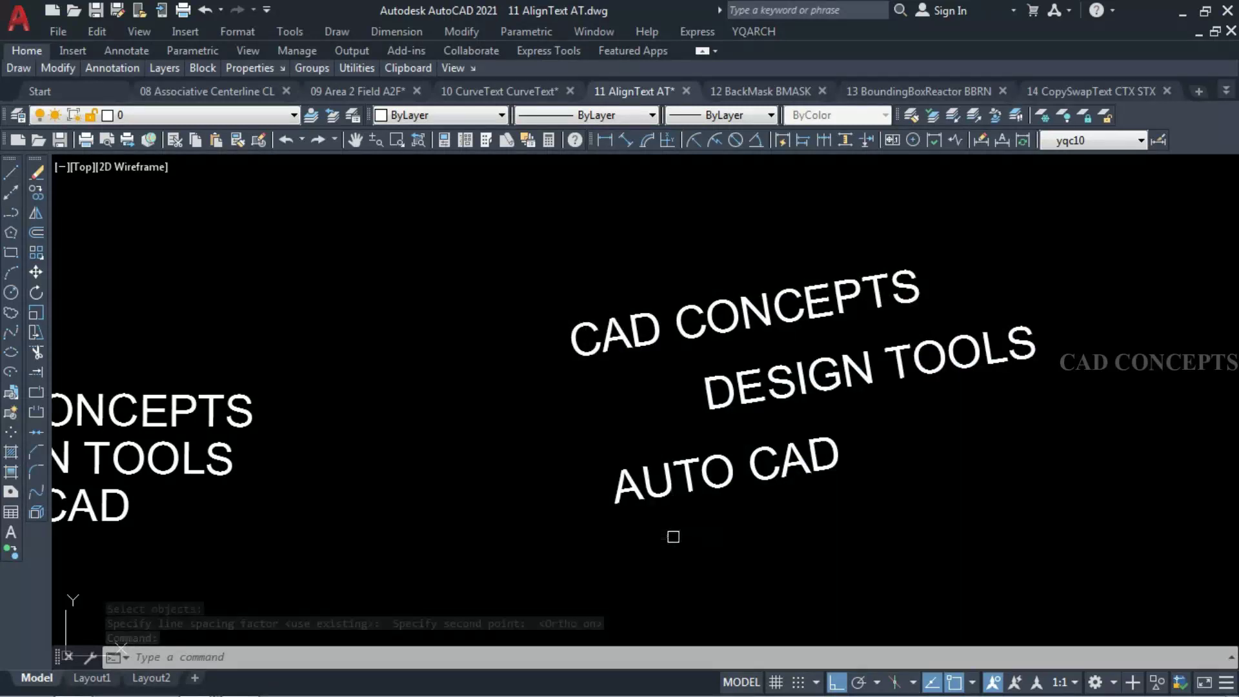
text(AT)
key(Return)
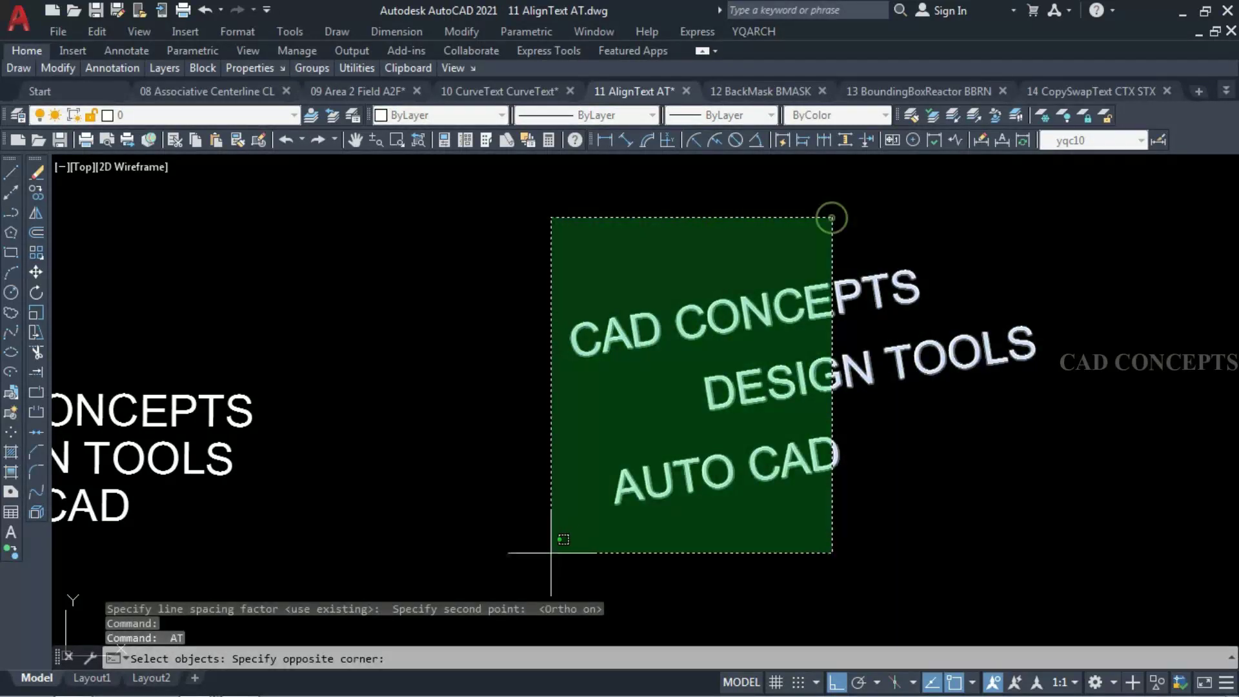
click(552, 546)
key(Return)
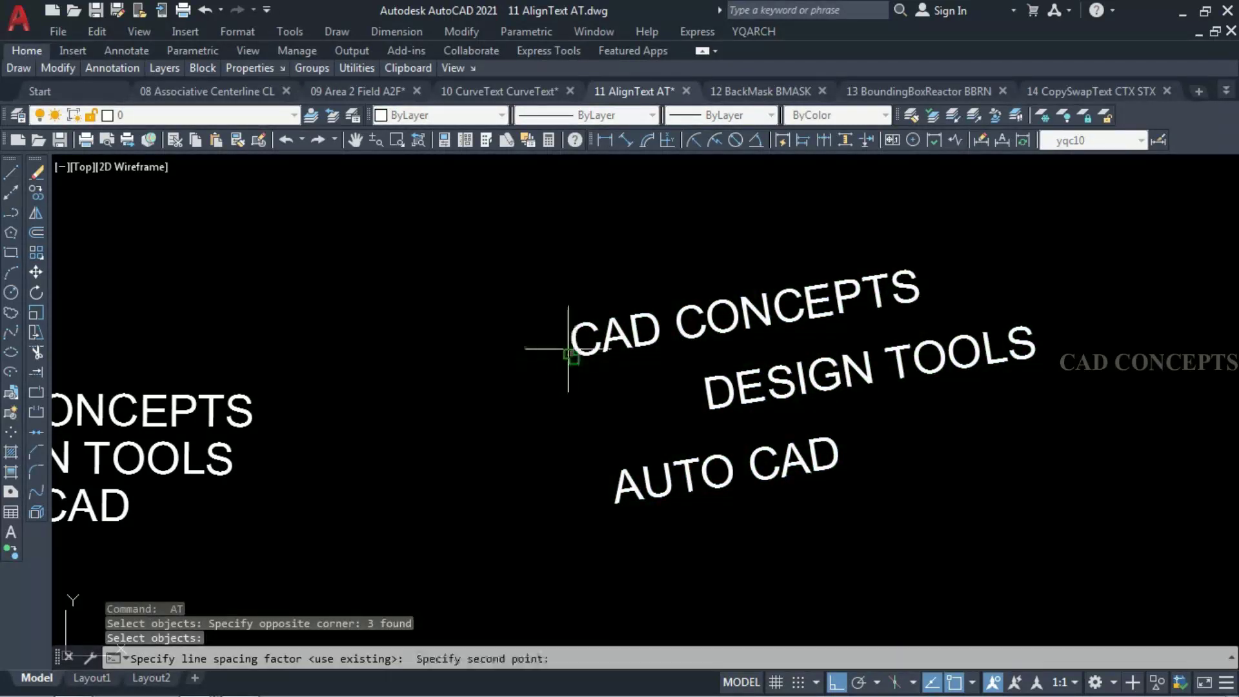
click(632, 608)
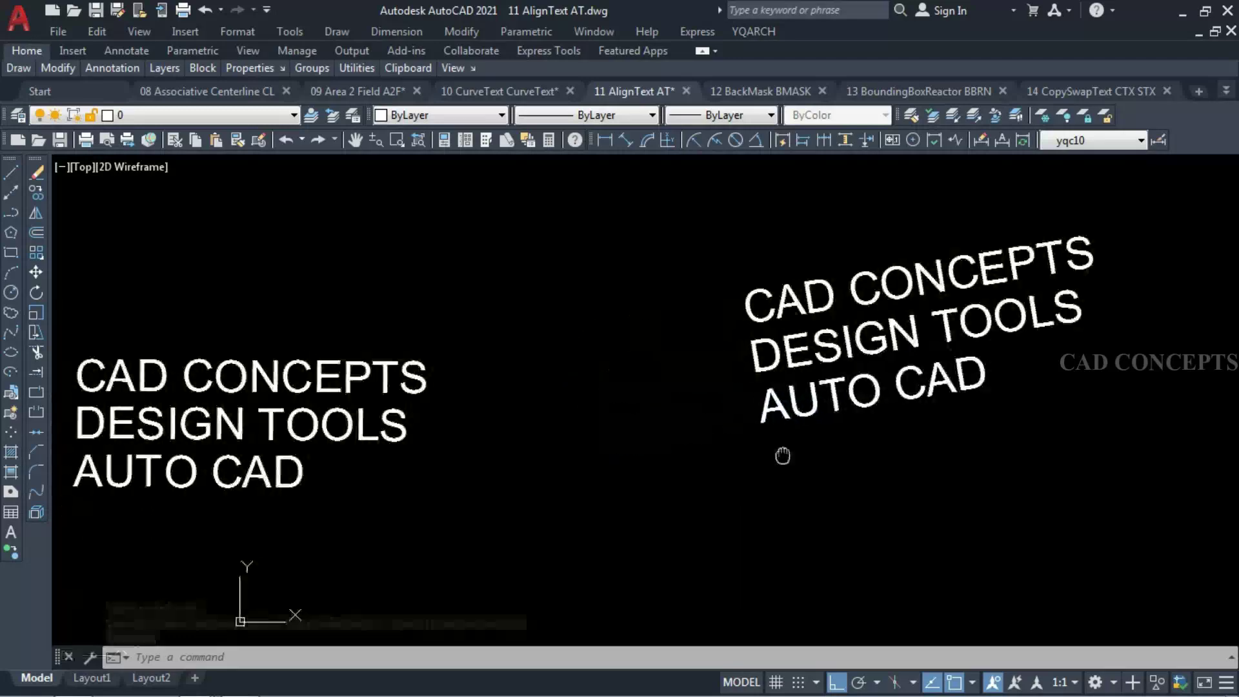
middle_drag(783, 452, 785, 456)
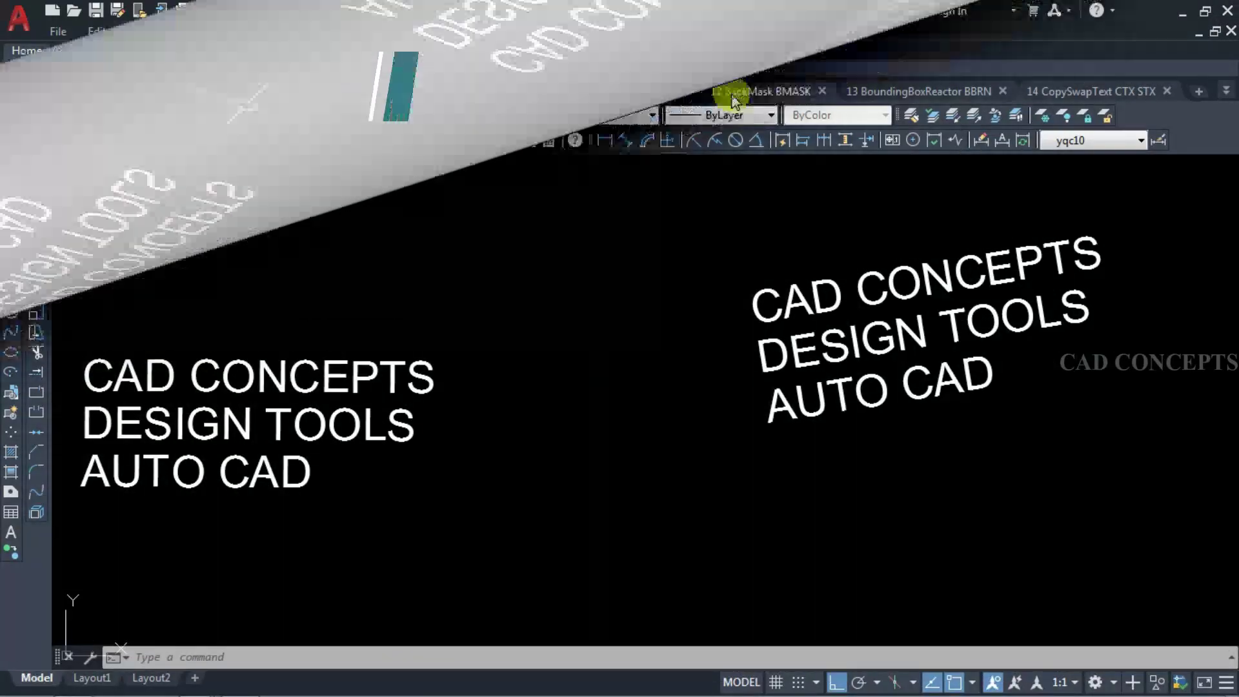
click(735, 100)
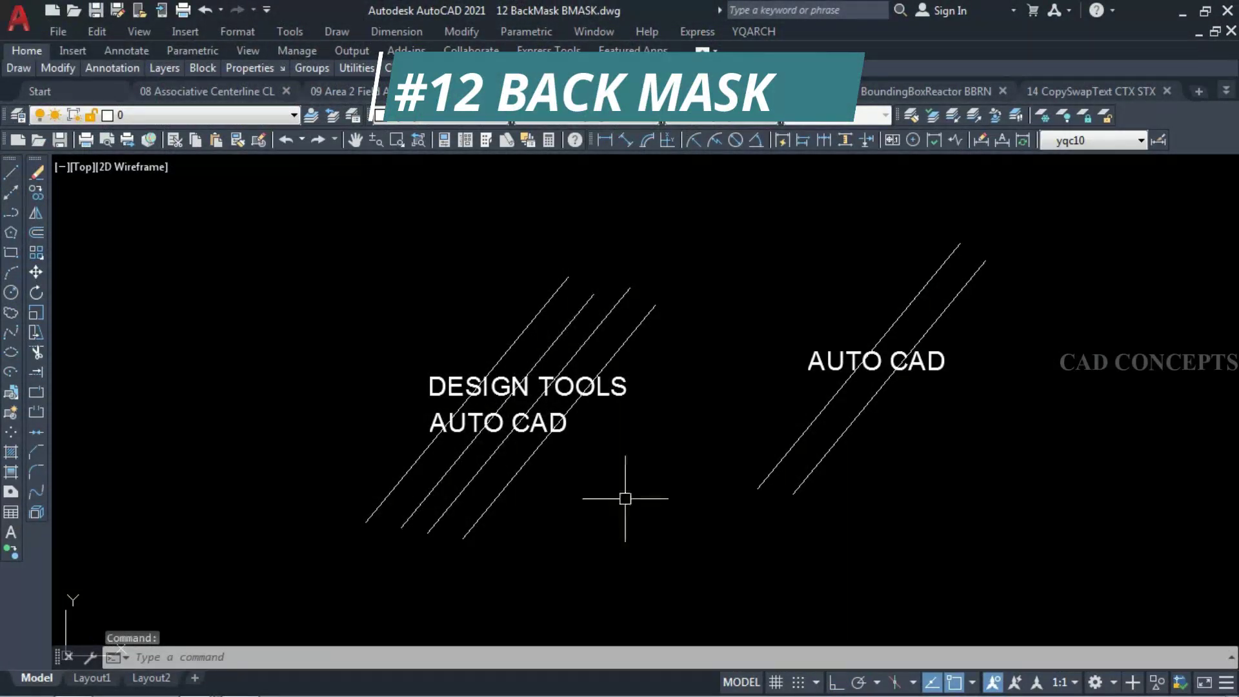
Step: Give the DESIGN TOOLS mtext a BMASK background mask with 1.5000 offset
scroll(636, 479, up, 2)
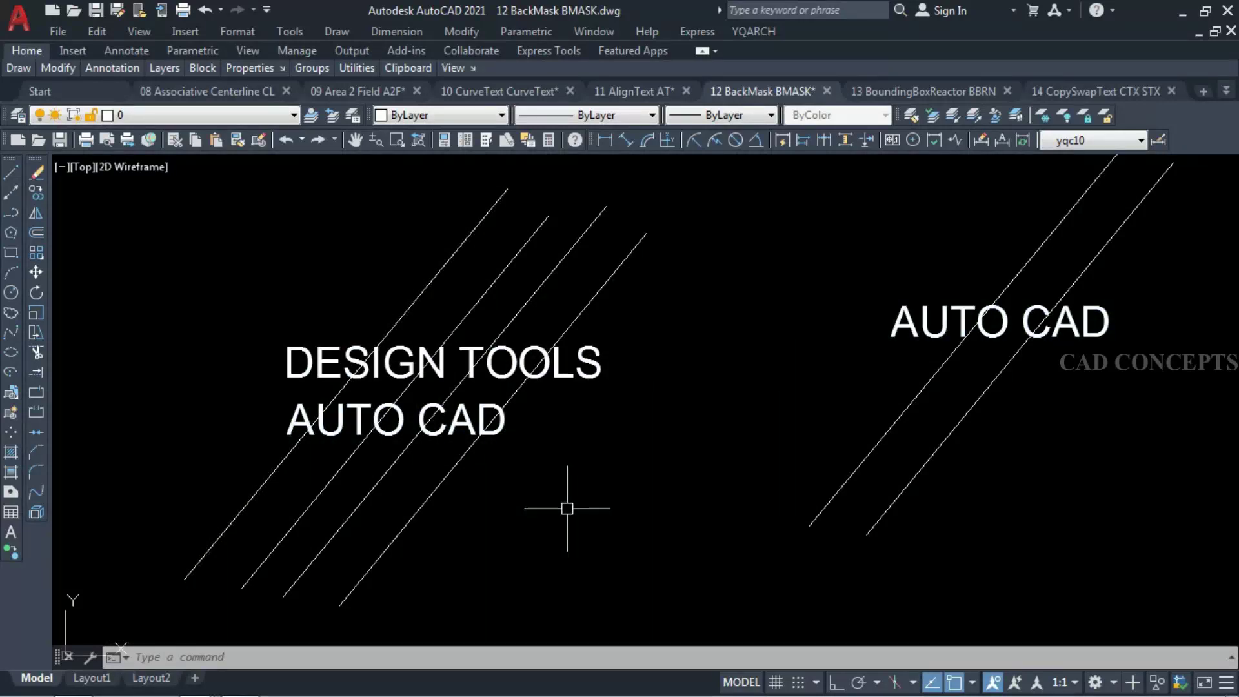
text(BMAS)
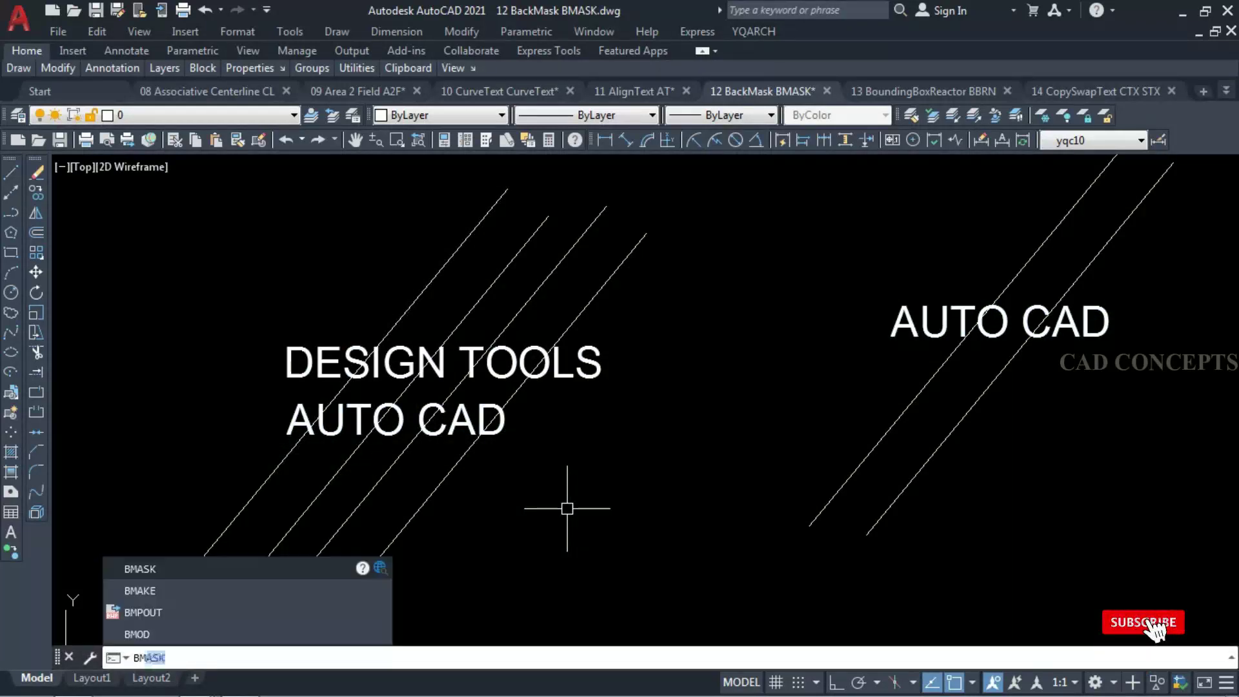
text(K)
key(Return)
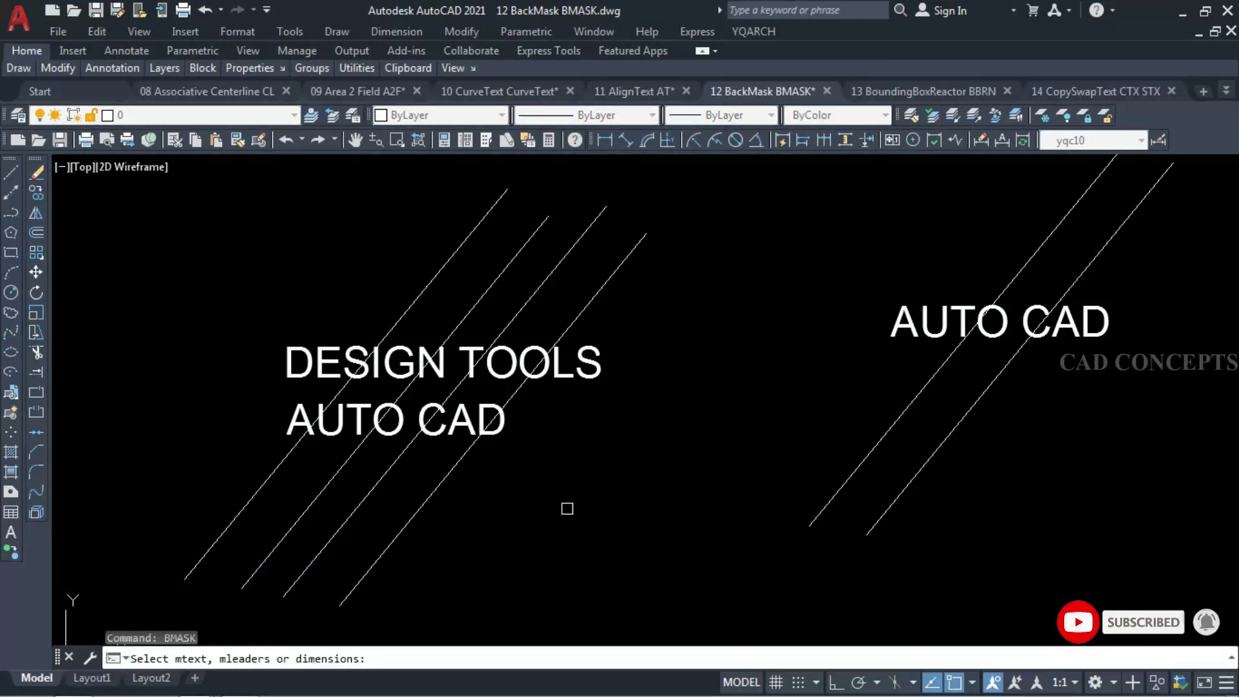
click(303, 362)
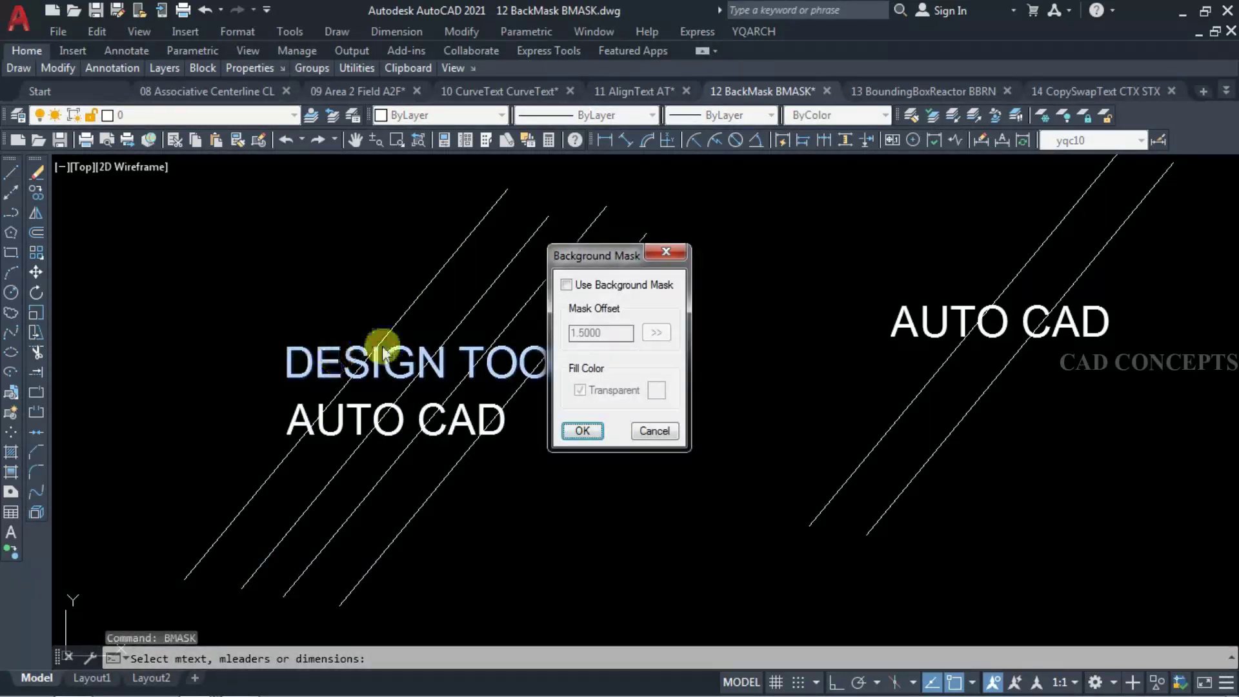
click(565, 289)
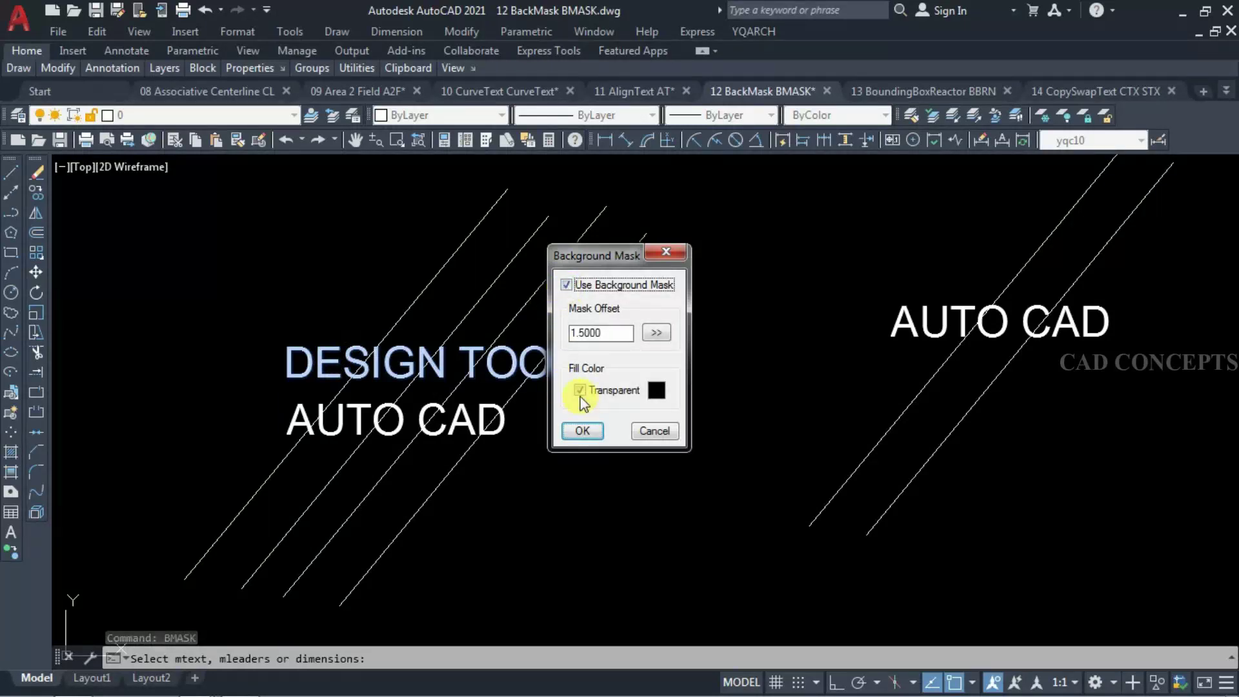
click(578, 429)
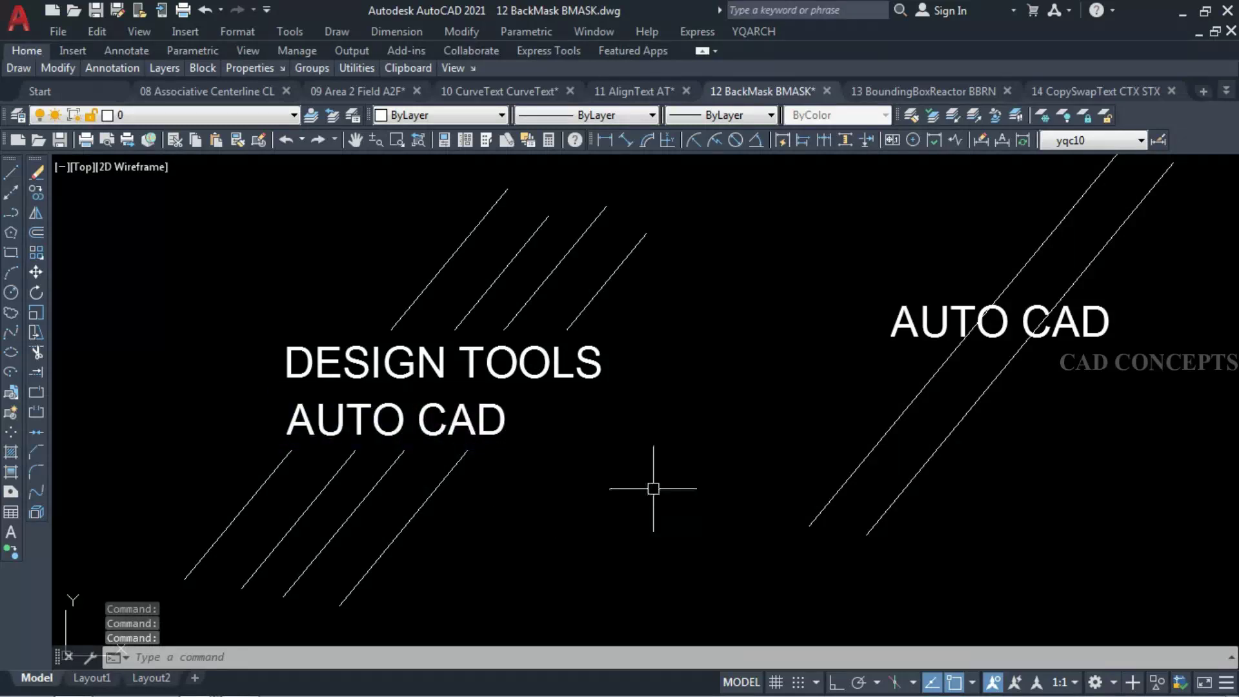
Step: Pan to the right AUTO CAD text and apply a BMASK background mask to it
middle_drag(1101, 341, 621, 420)
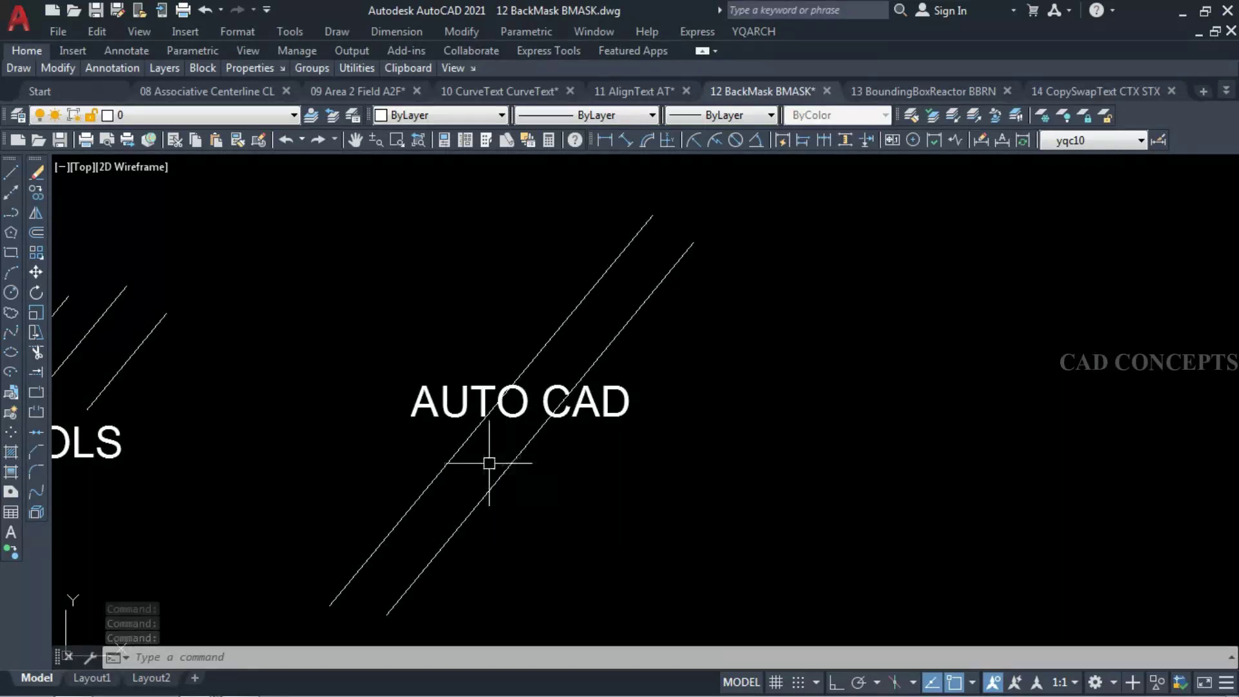
click(546, 472)
click(317, 487)
key(Escape)
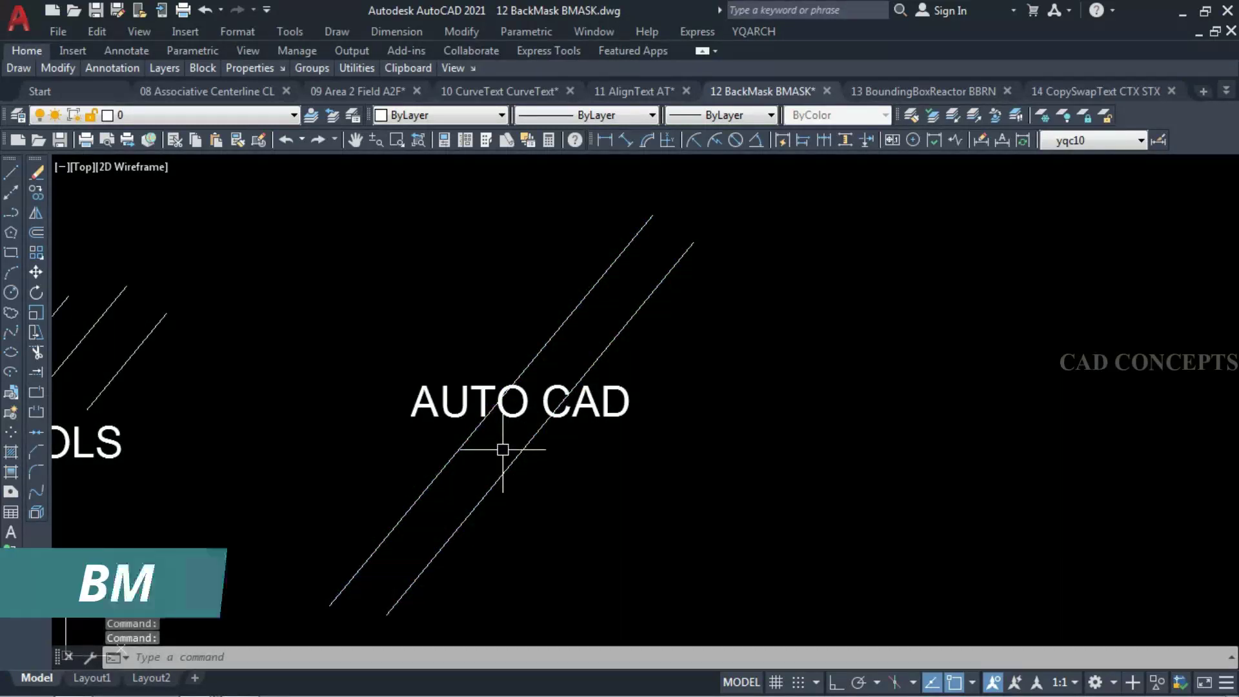
text(BMASK)
key(Return)
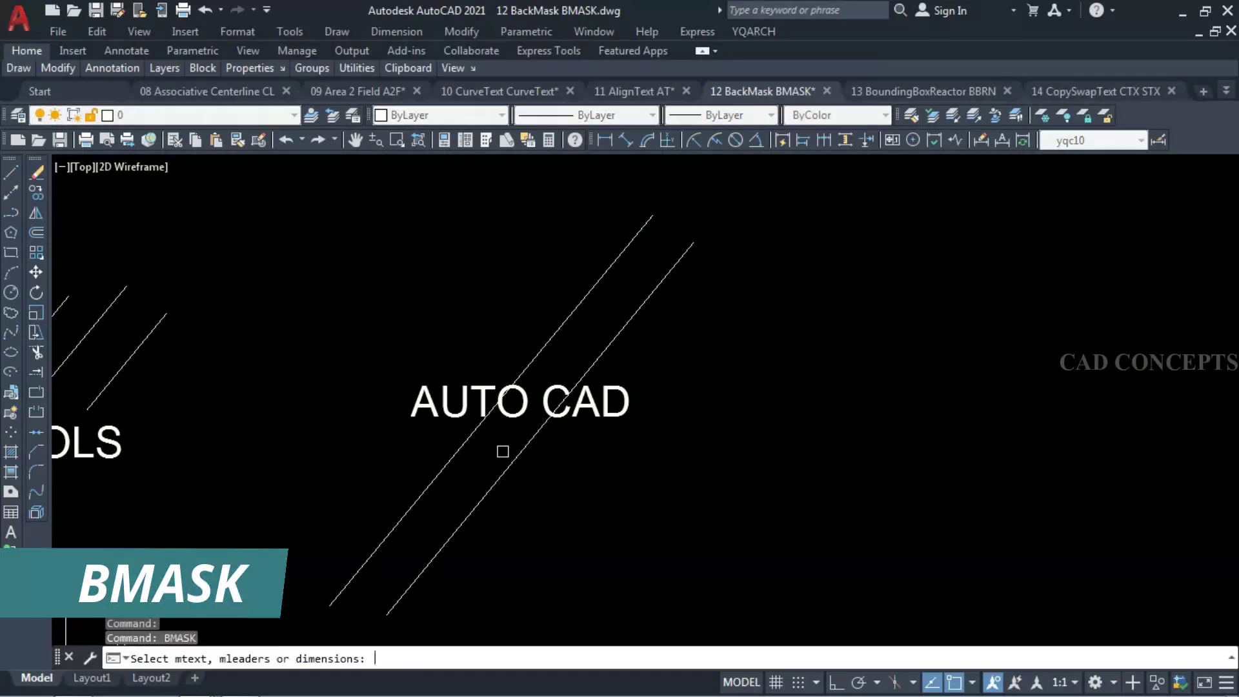
click(455, 414)
right_click(455, 415)
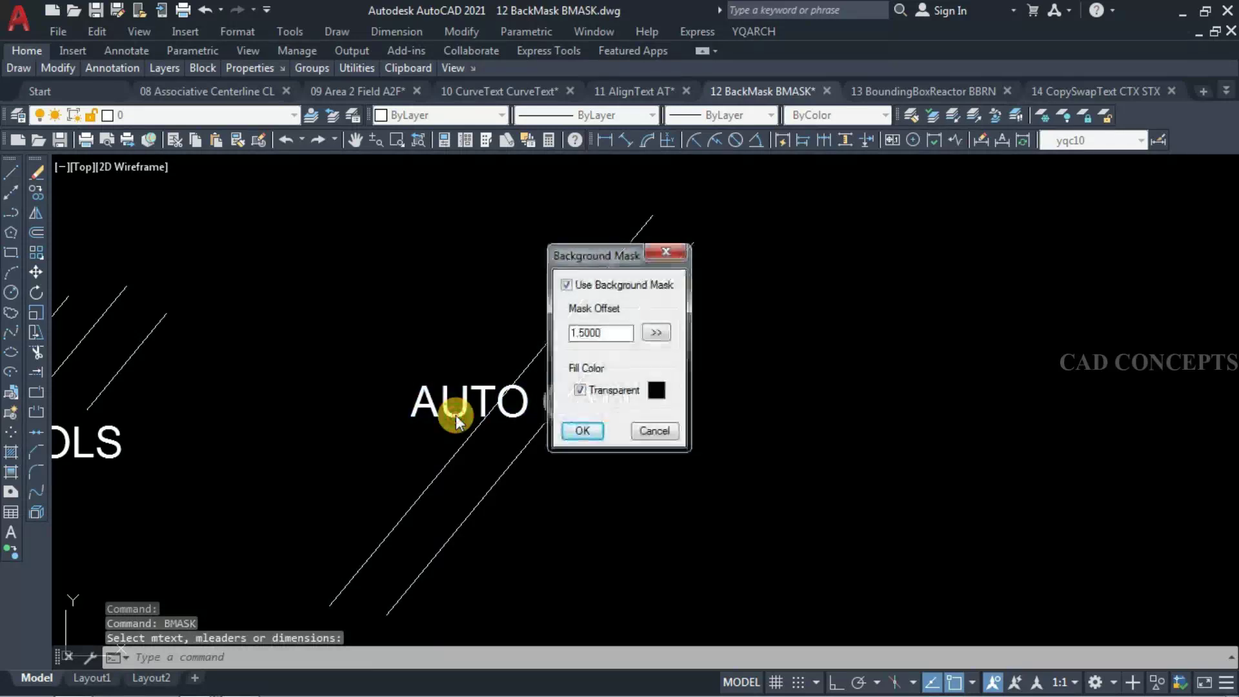
click(570, 432)
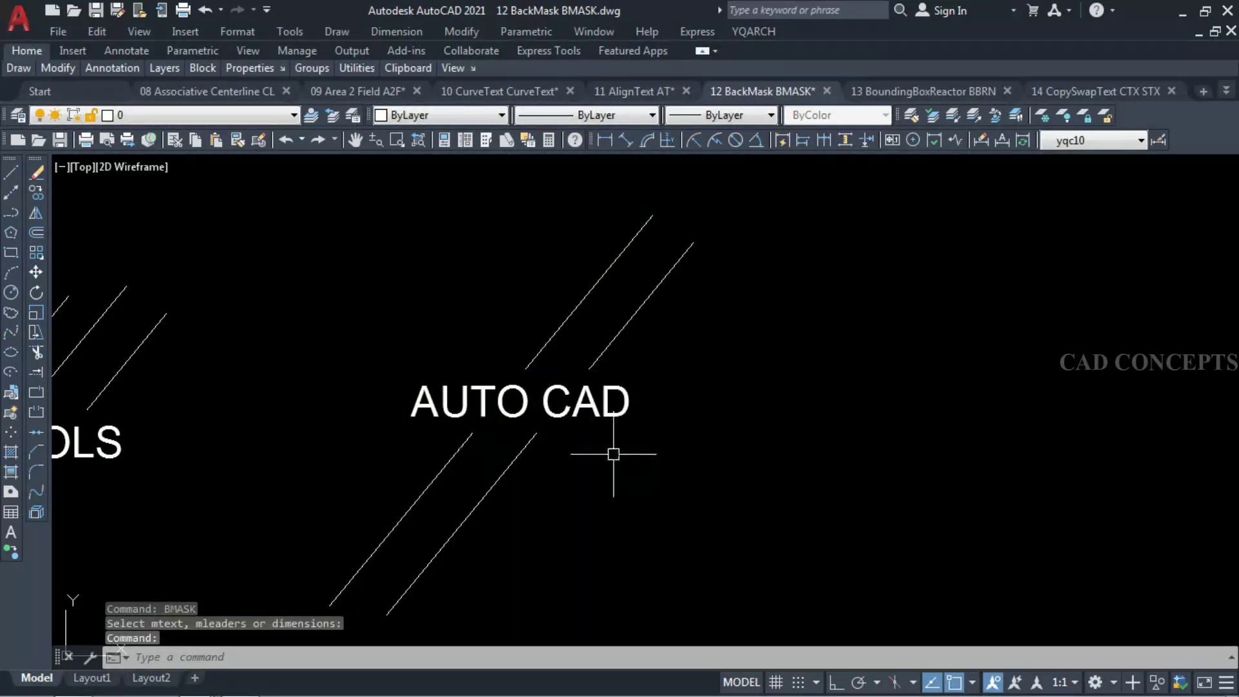
Step: Select the lines and masked text together to check the mask, then clear the selection
click(584, 495)
click(399, 304)
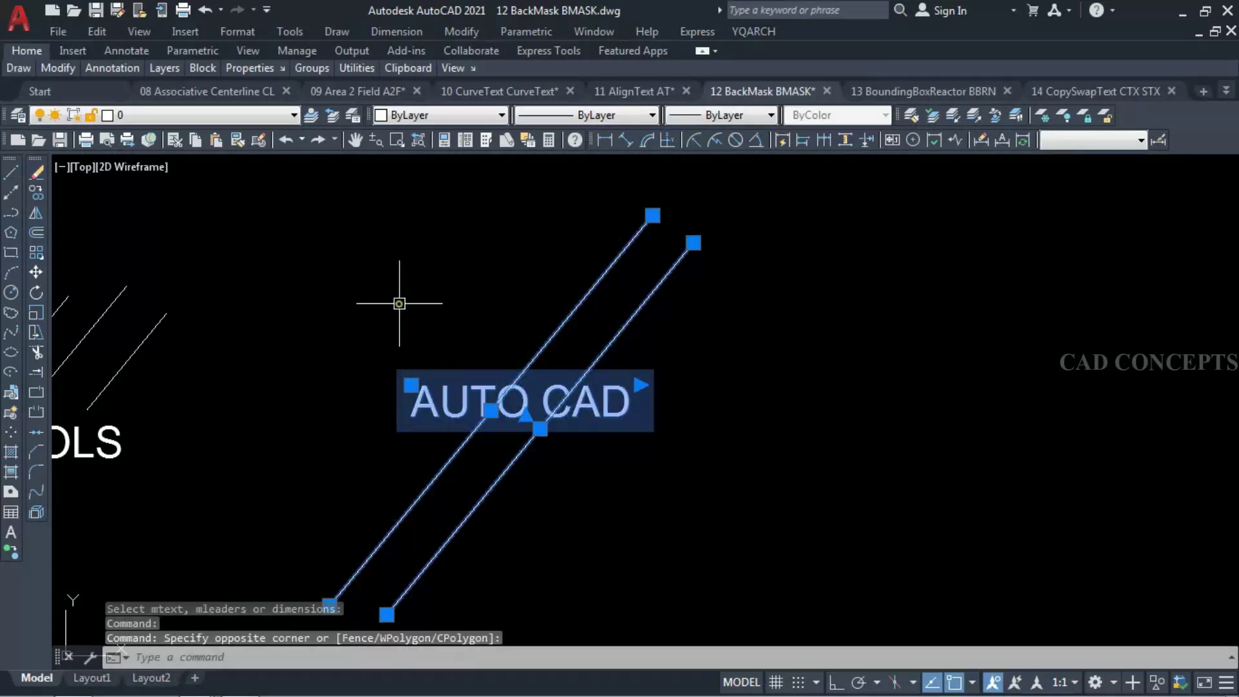
key(Escape)
key(Escape)
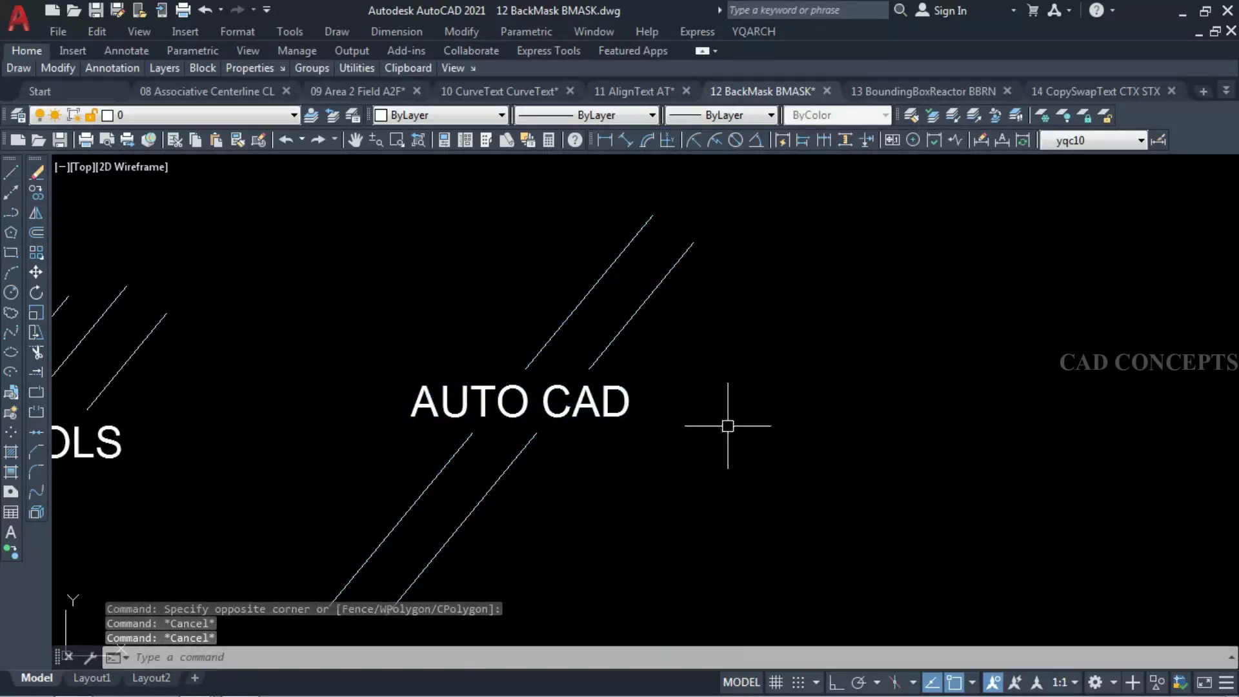
scroll(729, 428, down, 2)
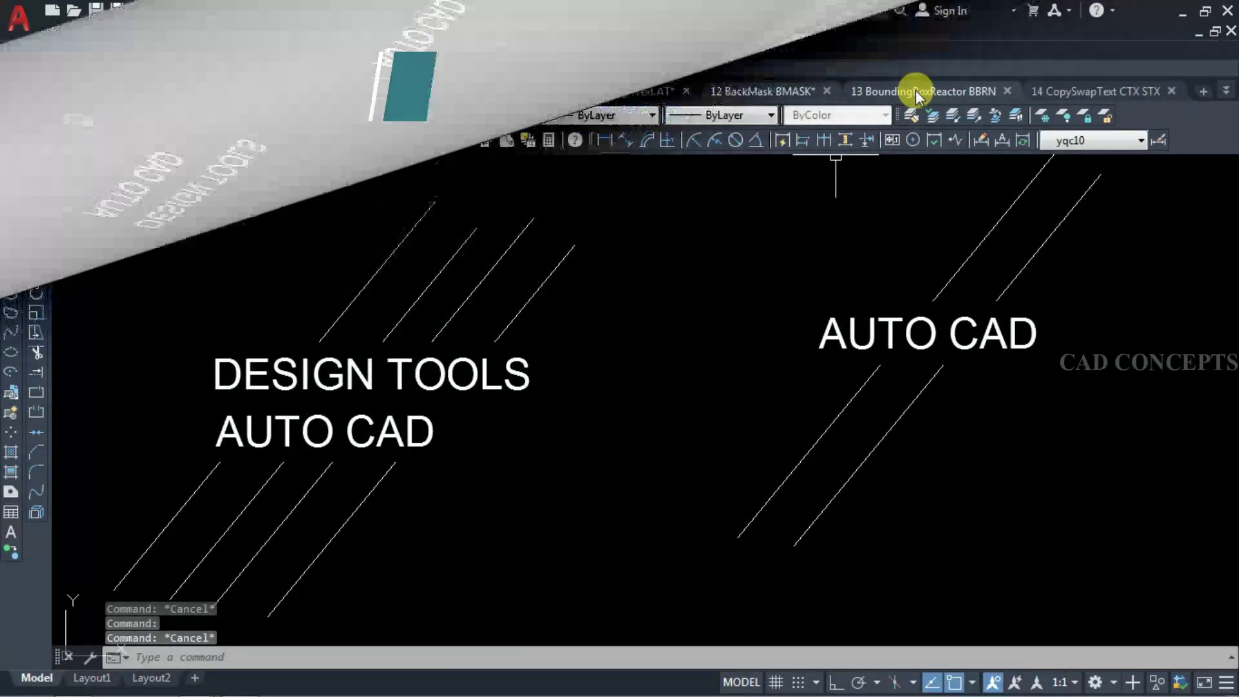
Step: In the BoundingBoxReactor drawing, use BBRN to enclose the four left circles in a rectangle
click(916, 90)
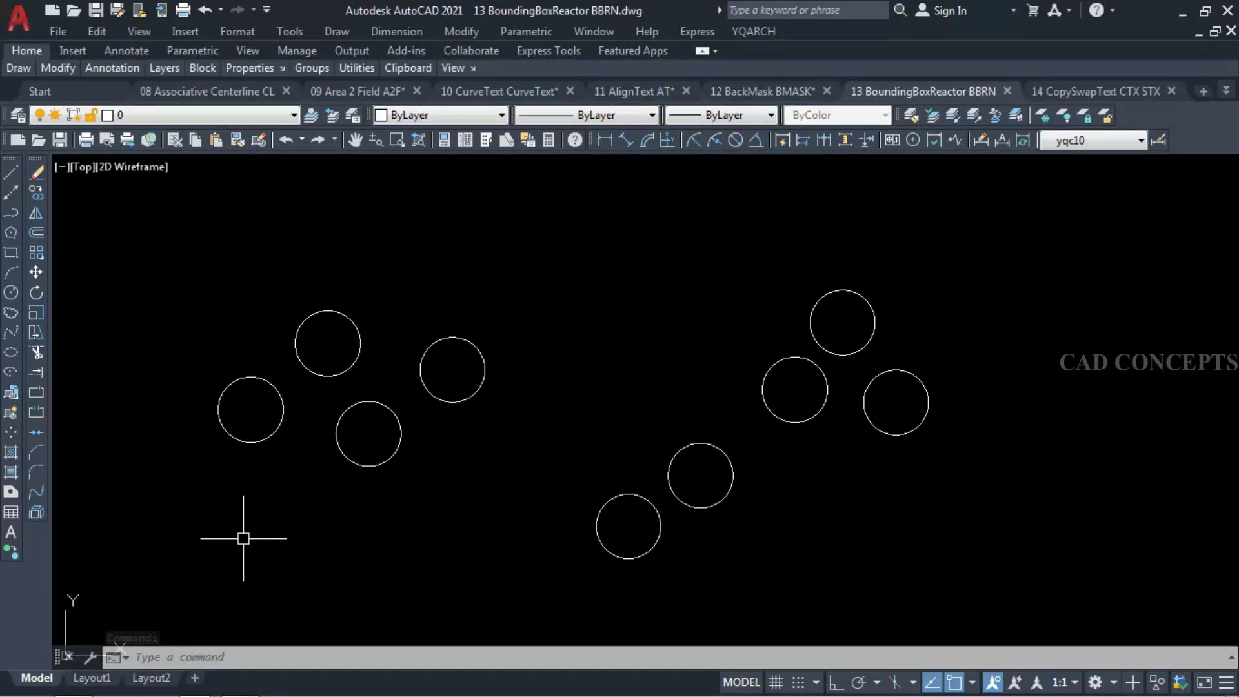
text(BBRN)
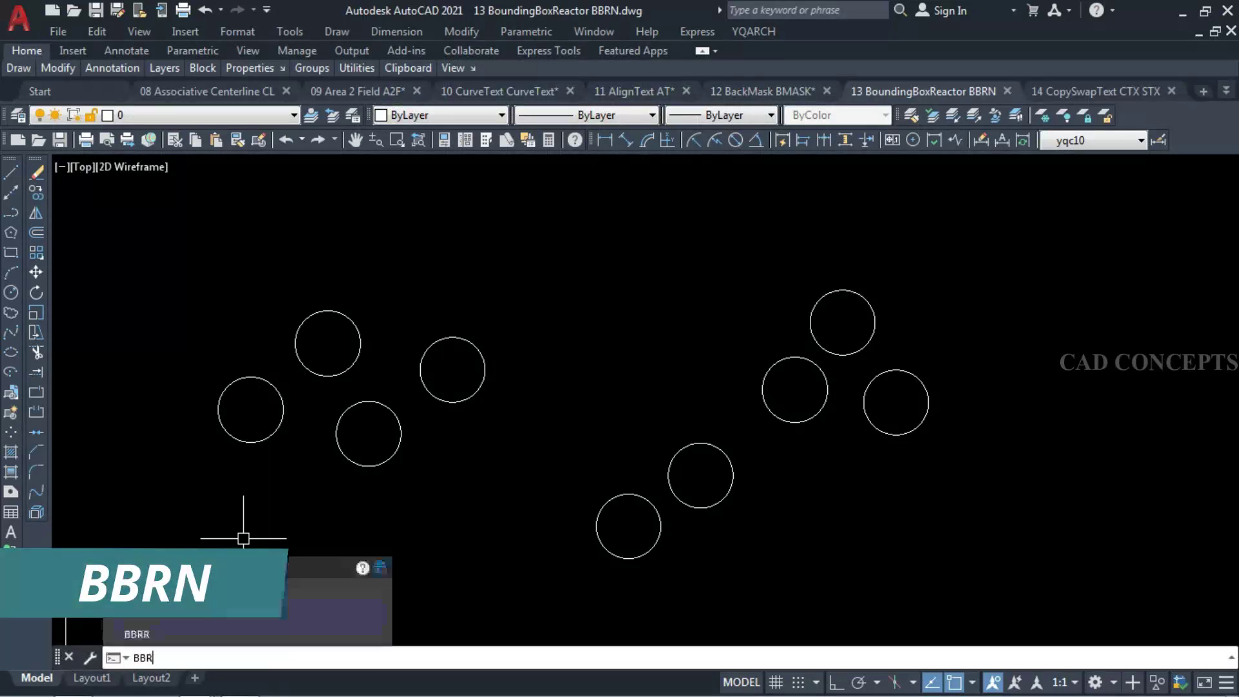
key(Return)
click(519, 303)
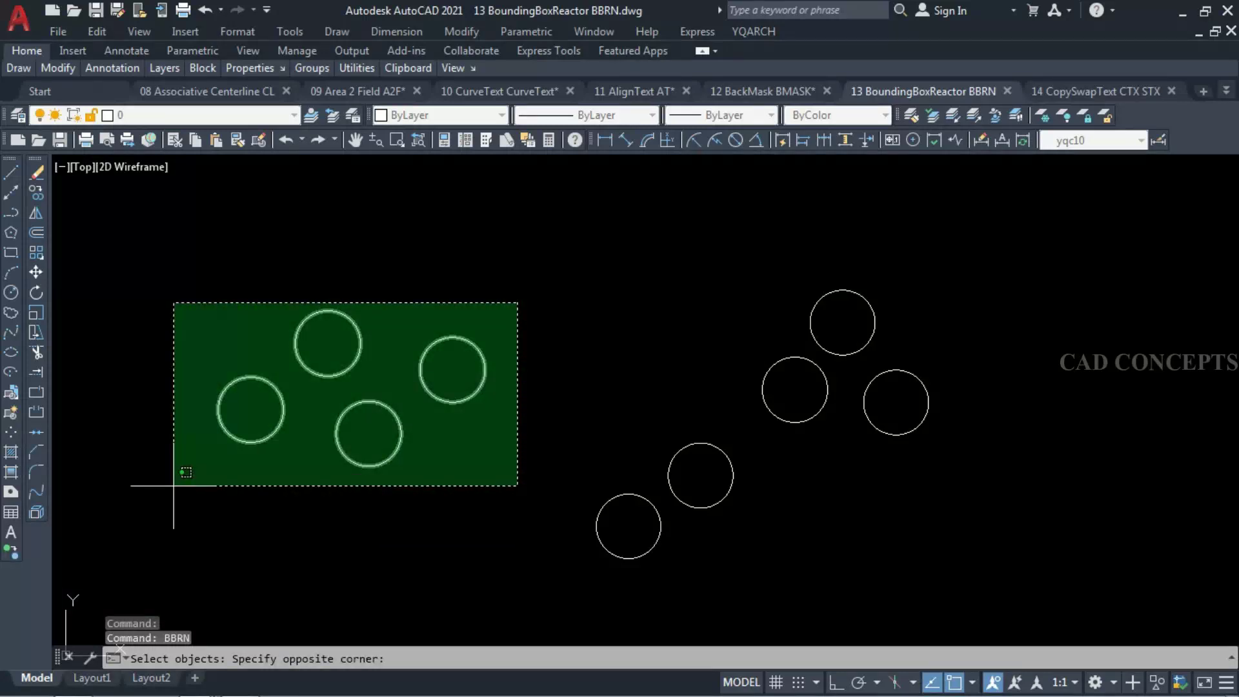
click(173, 486)
key(Return)
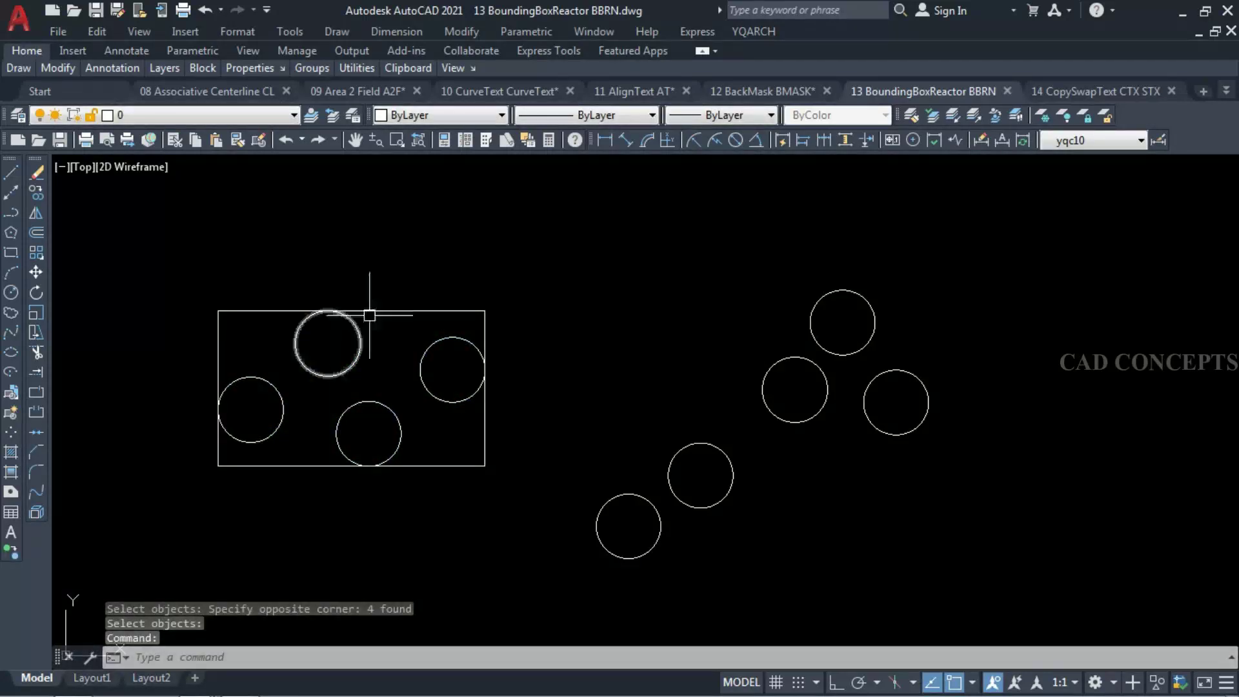
Step: Repeat BBRN to box the two lower circles and then the three right circles
key(Return)
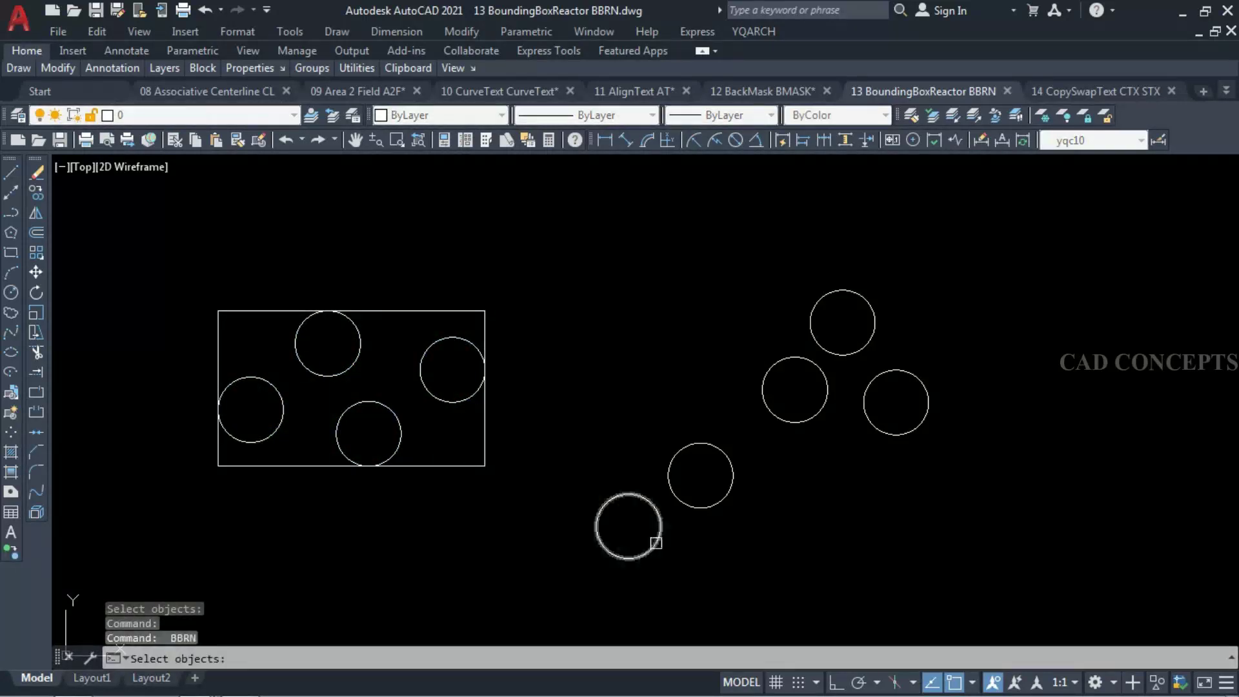
click(577, 462)
key(Return)
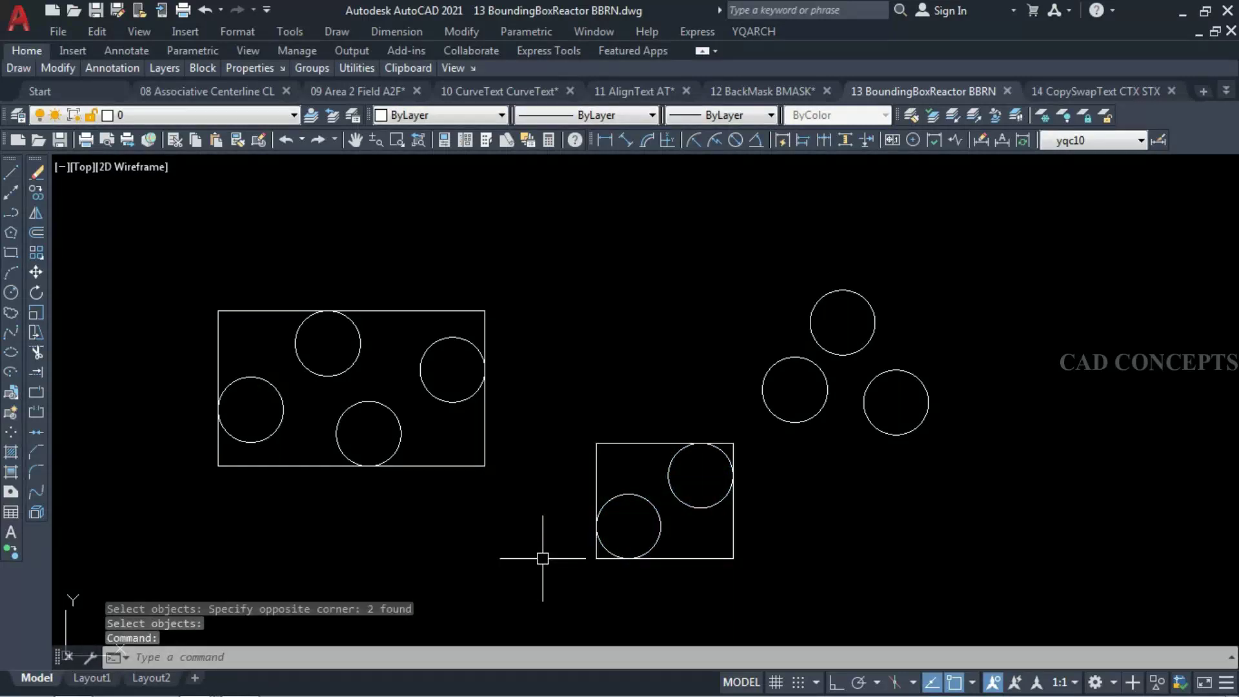
key(Return)
click(798, 444)
key(Return)
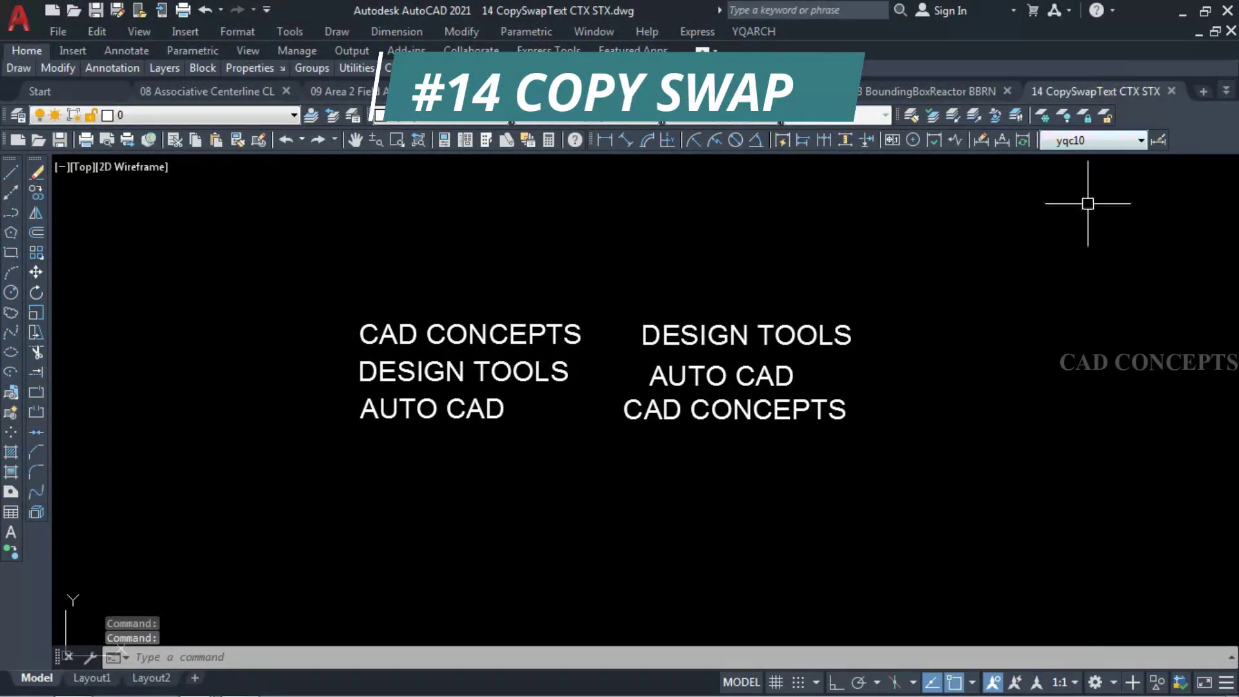
scroll(619, 338, up, 3)
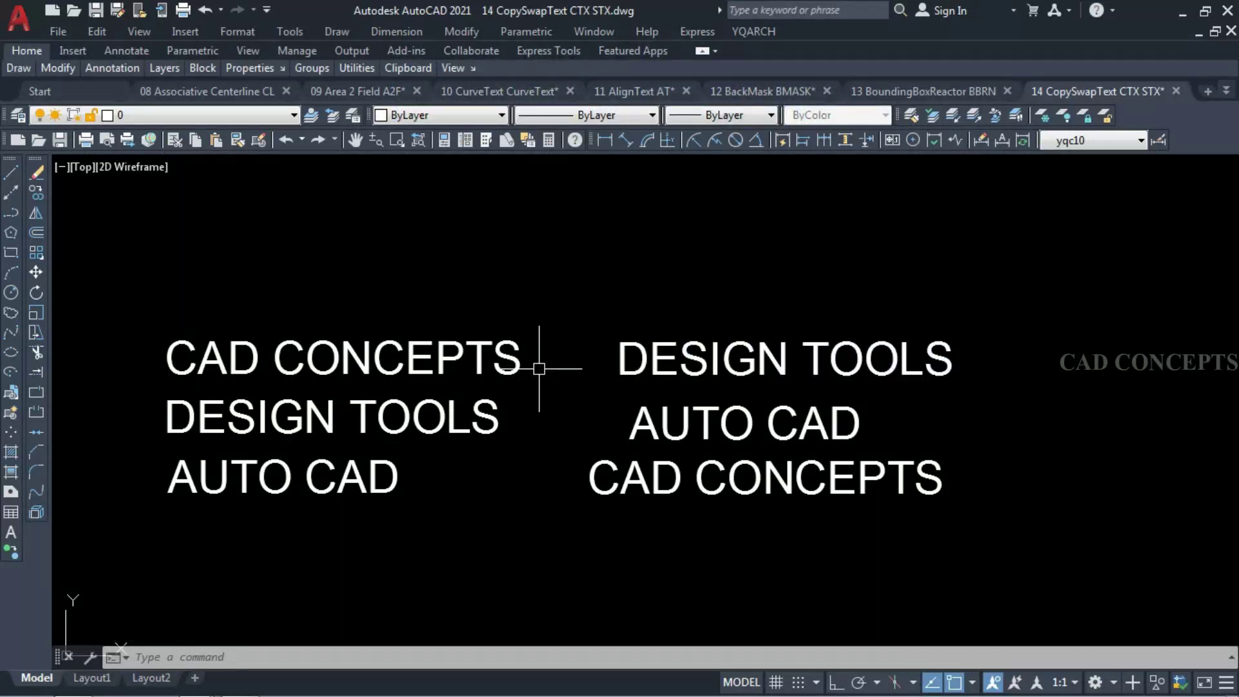
text(cTX)
key(Return)
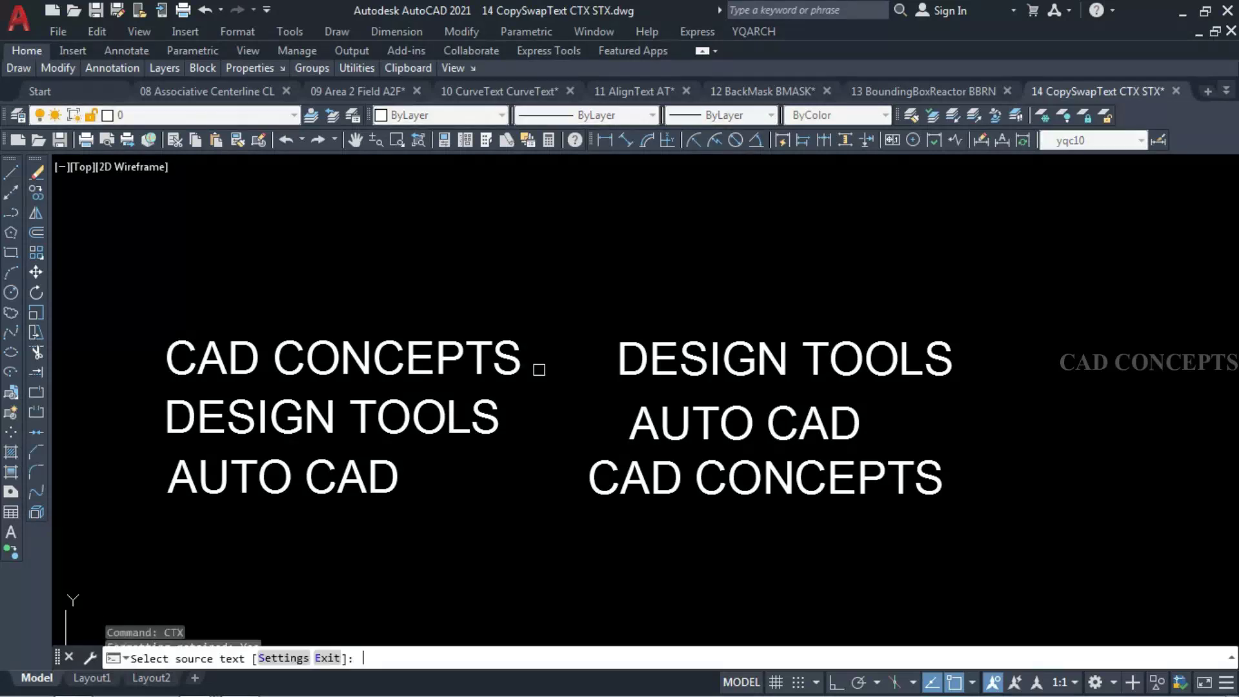
click(505, 373)
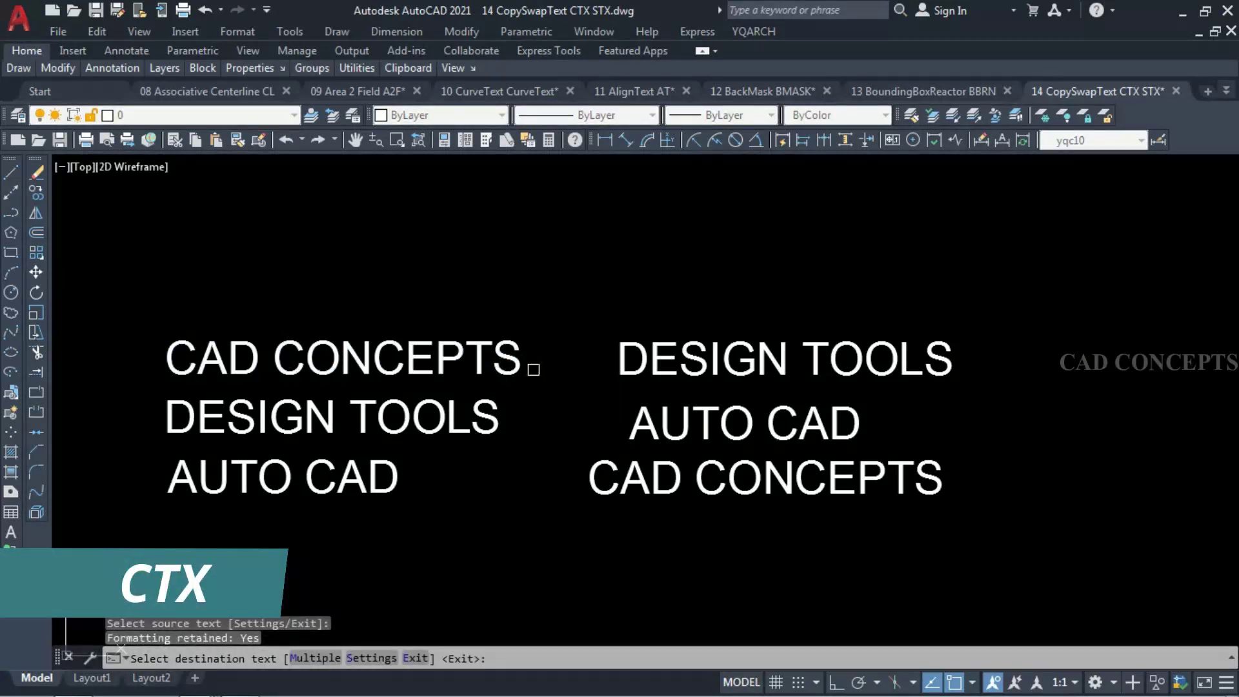
click(613, 364)
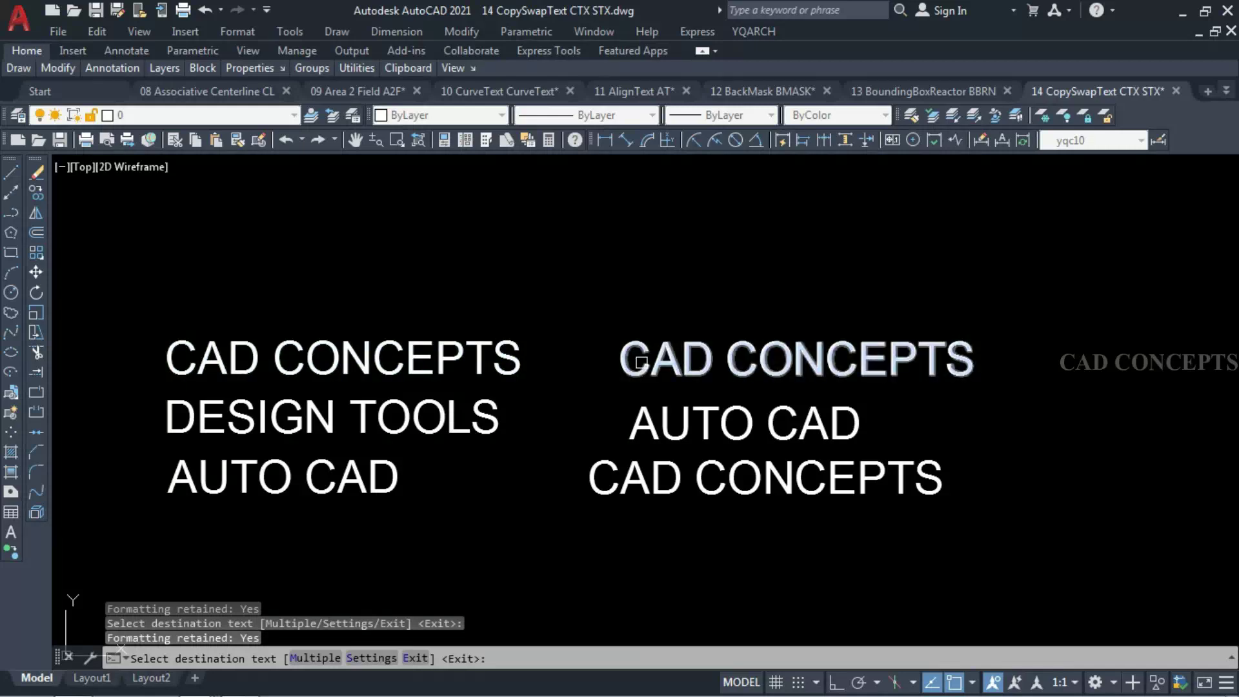
key(Escape)
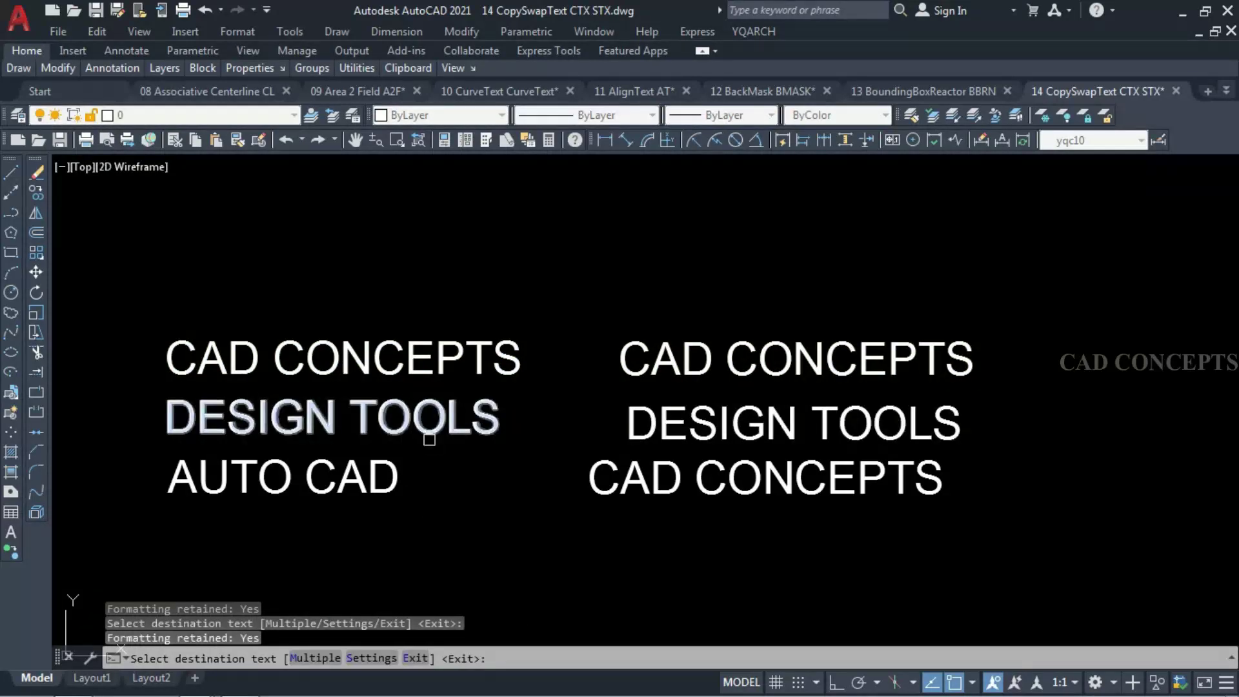
key(Escape)
key(Return)
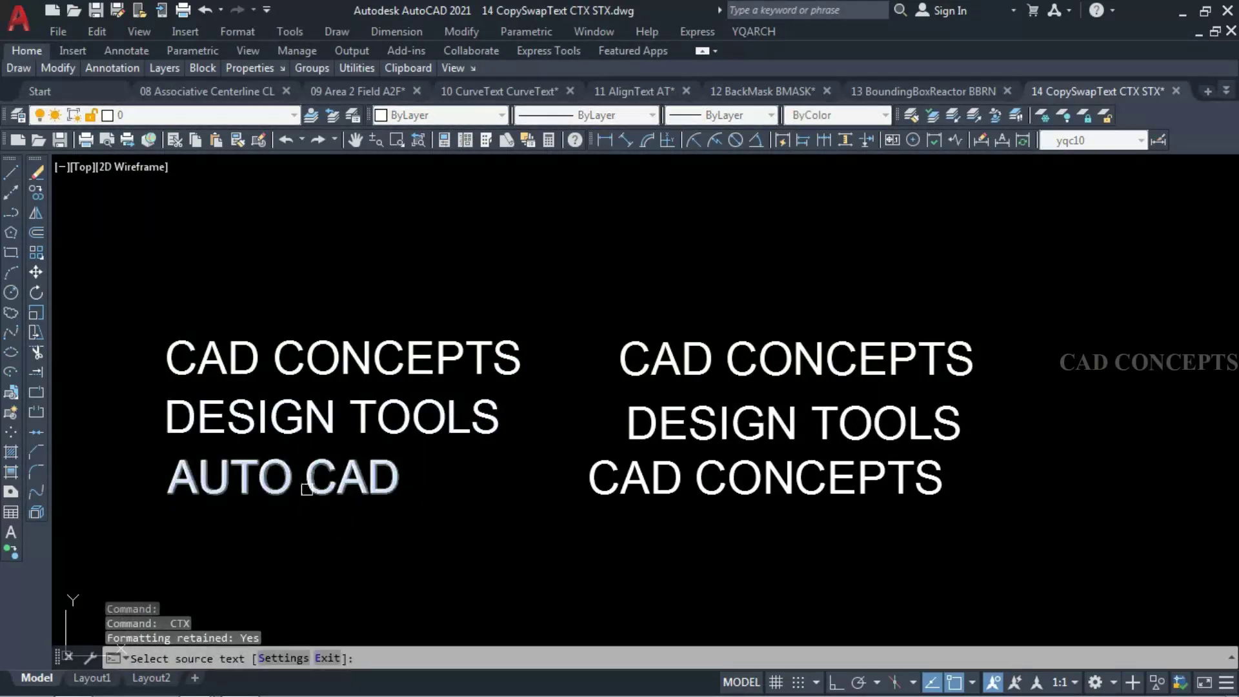
click(308, 487)
click(613, 478)
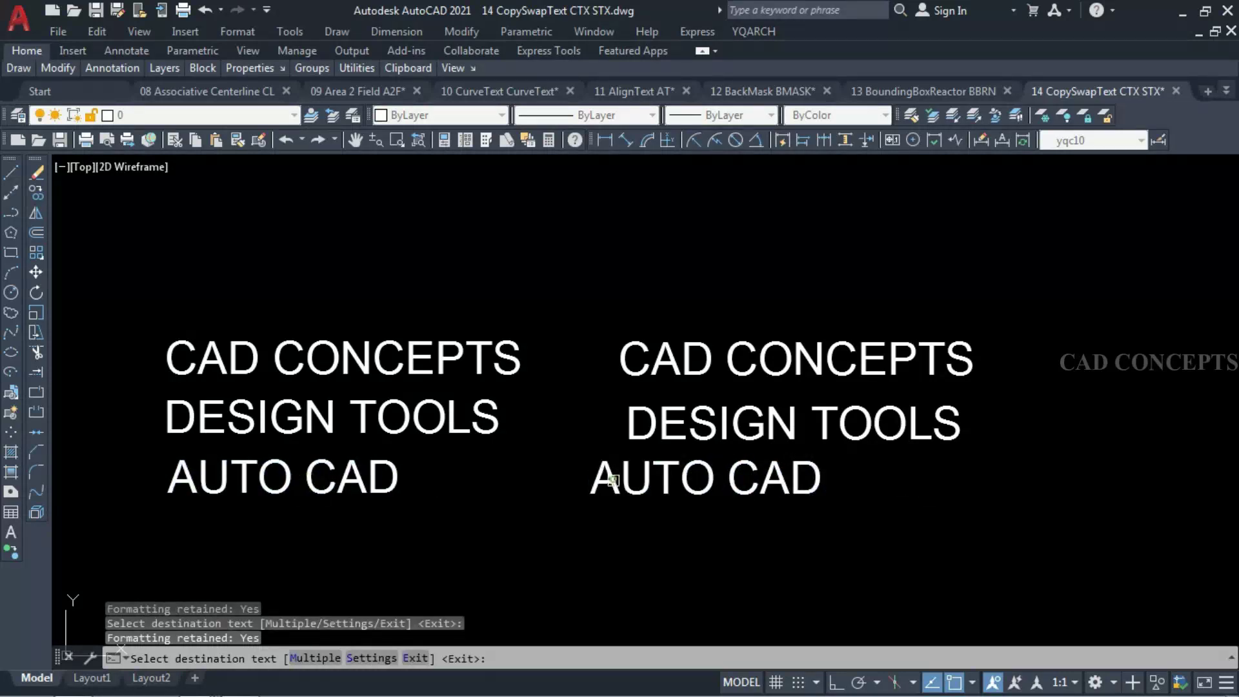
key(ctrl+z)
key(ctrl+z)
key(ctrl+z)
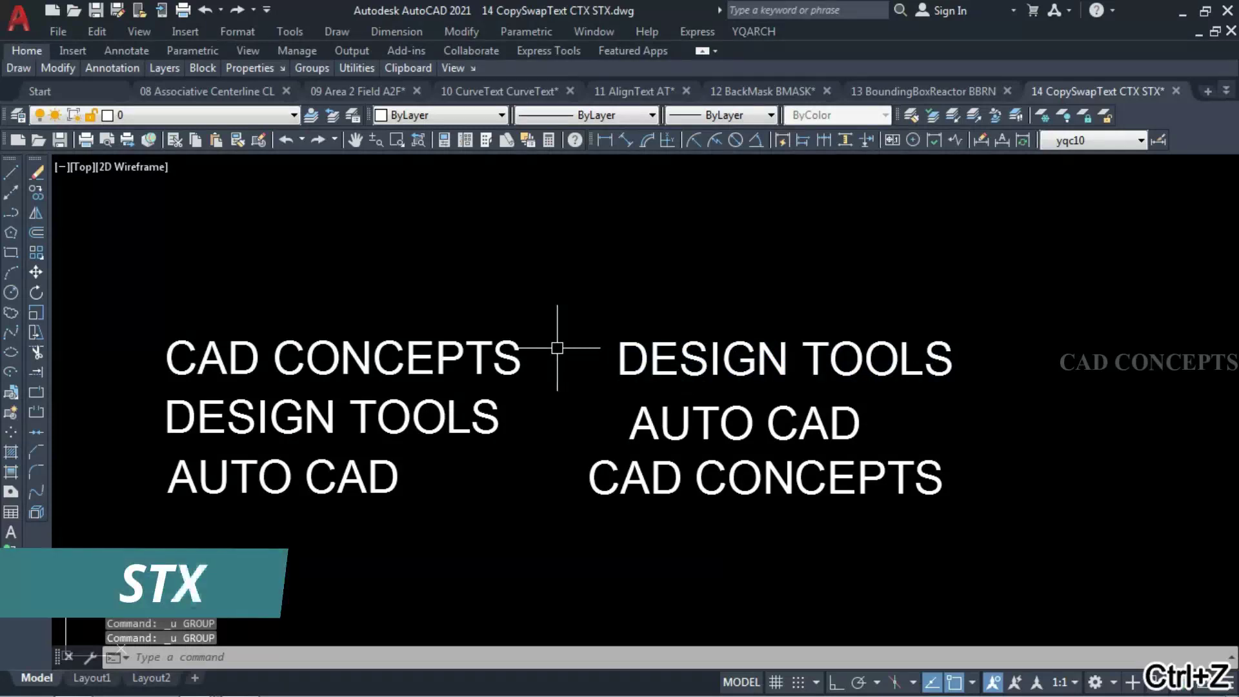
Step: Use STX on all three rows: CAD CONCEPTS/DESIGN TOOLS, DESIGN TOOLS/AUTO CAD, AUTO CAD/CAD CONCEPTS
text(STX)
key(Return)
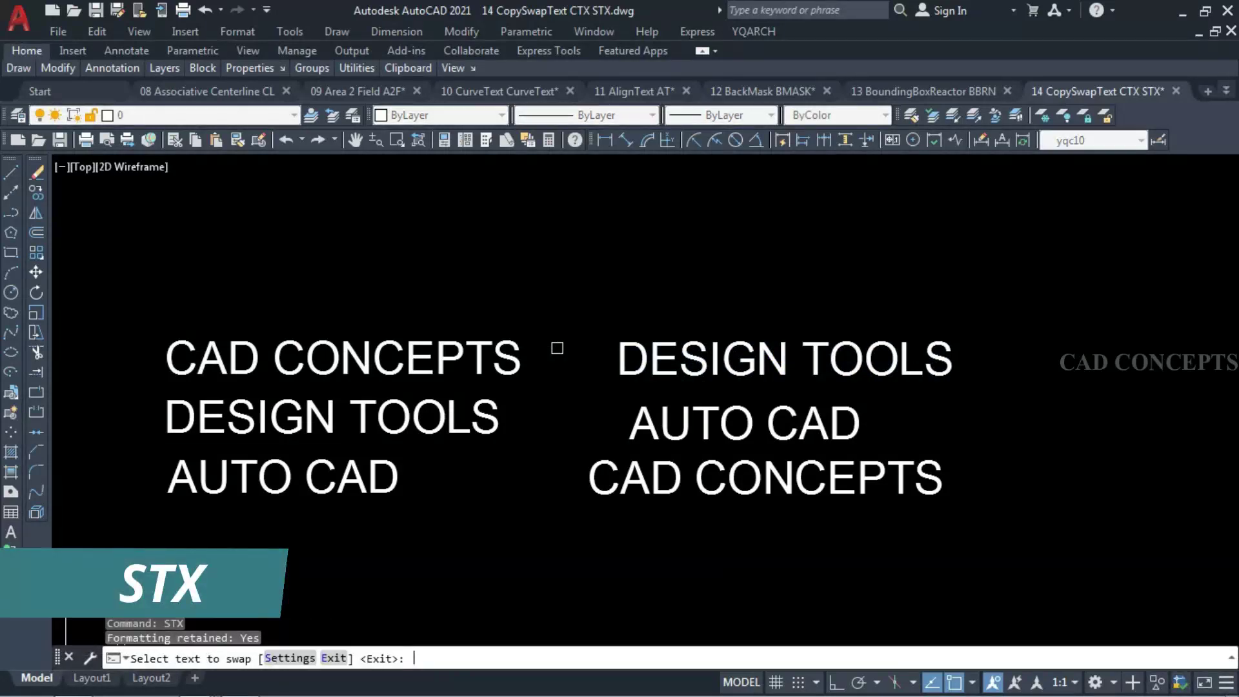
click(526, 369)
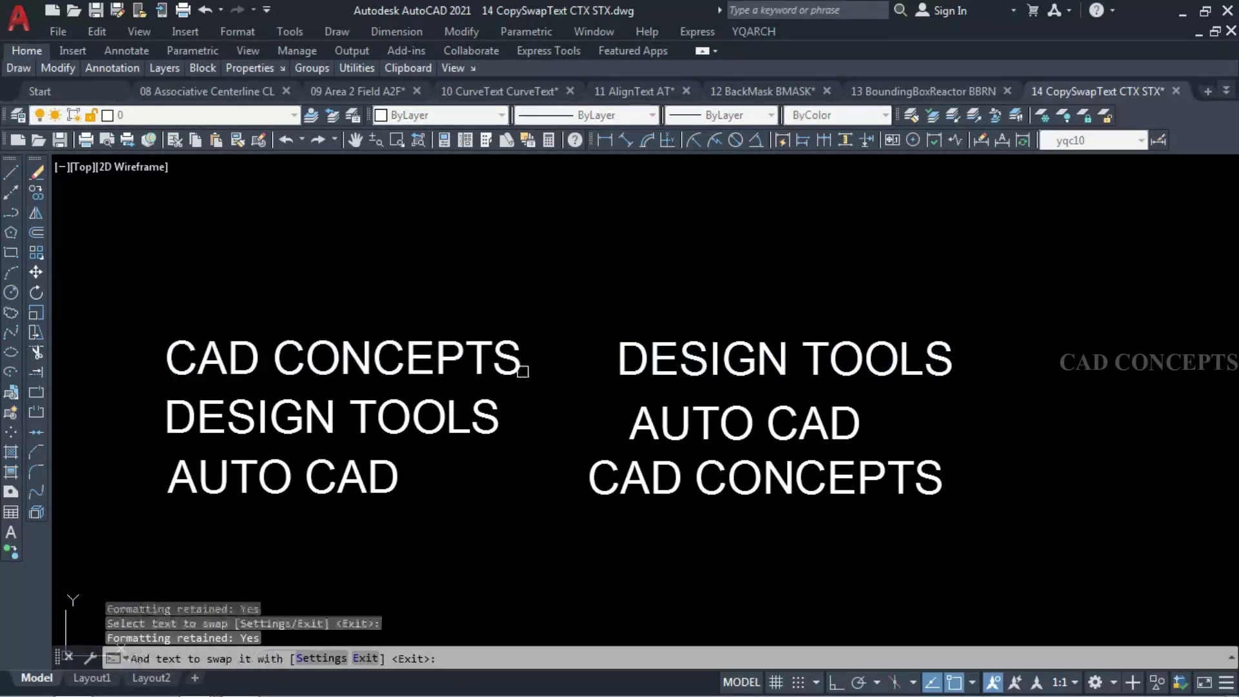
click(629, 366)
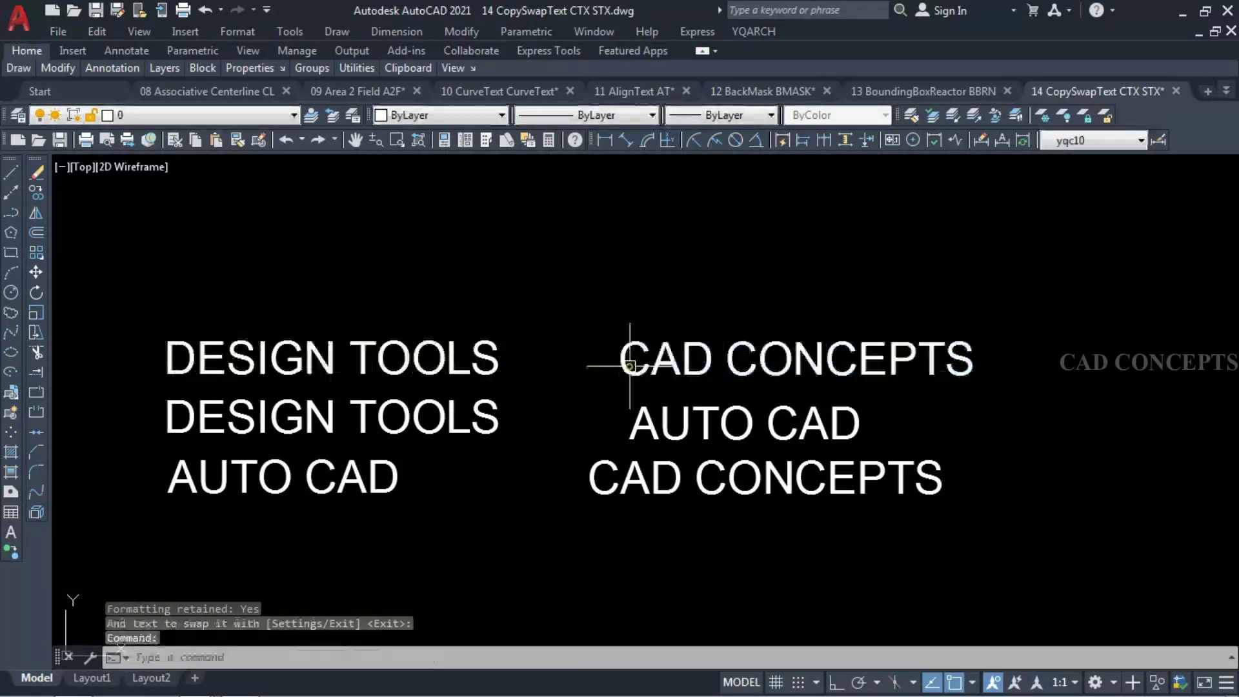
key(Return)
click(450, 416)
click(653, 444)
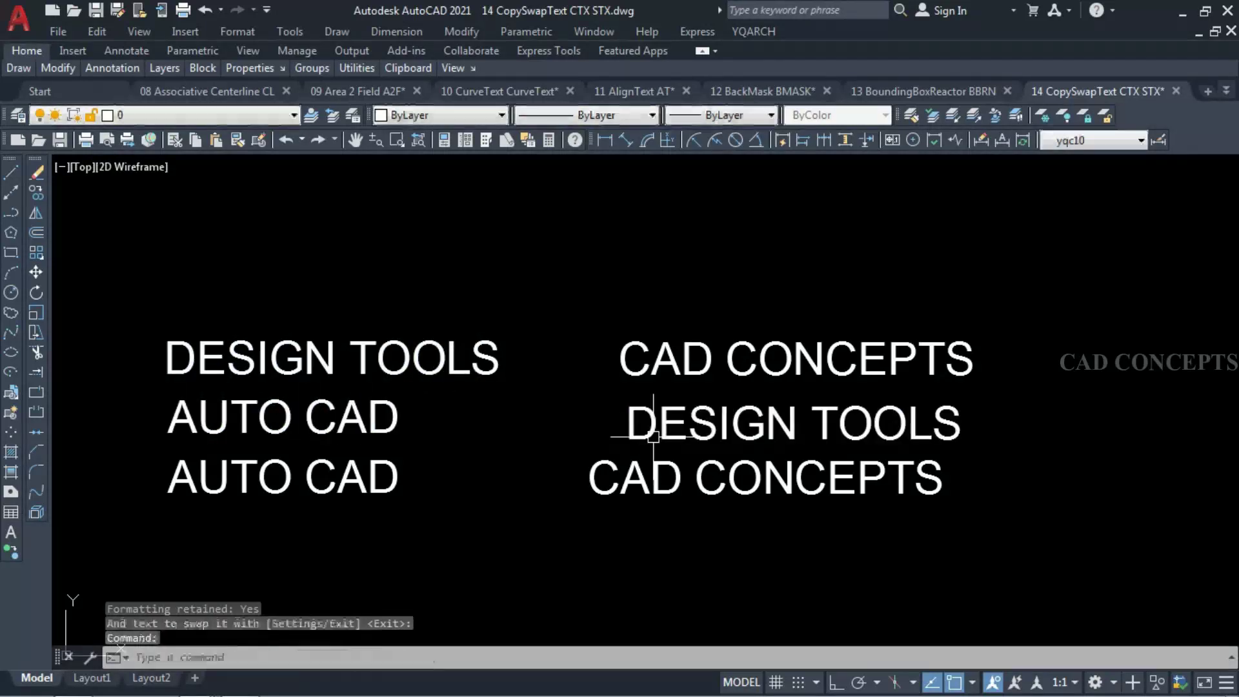
key(Return)
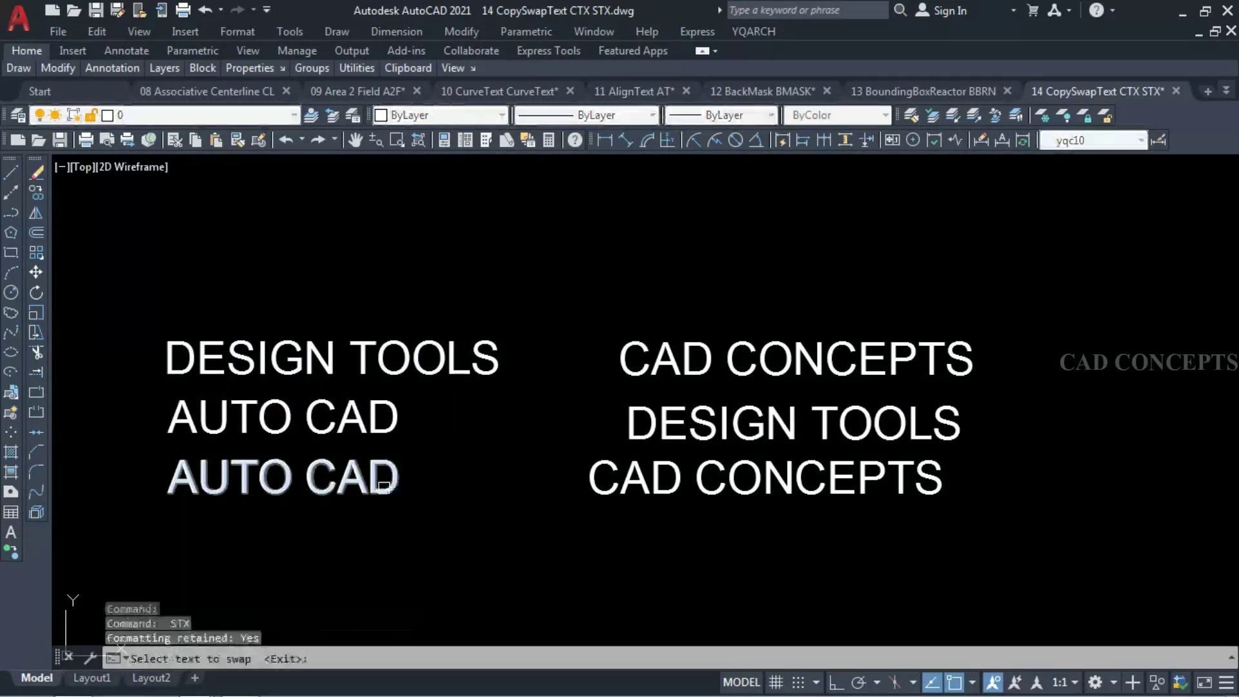
click(382, 489)
click(595, 484)
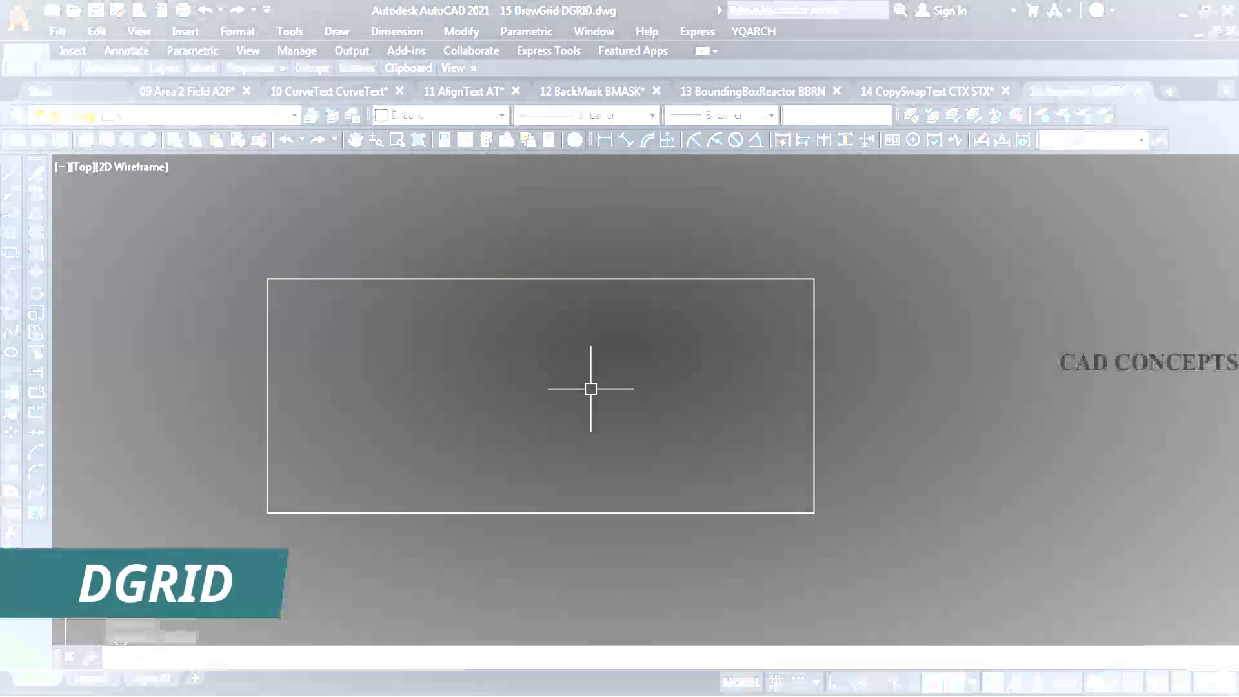
Step: Fill the rectangle with a 5-row, 7-column DGRID grid, then start a new blank drawing
text(DGRID)
key(Return)
text(5)
key(Return)
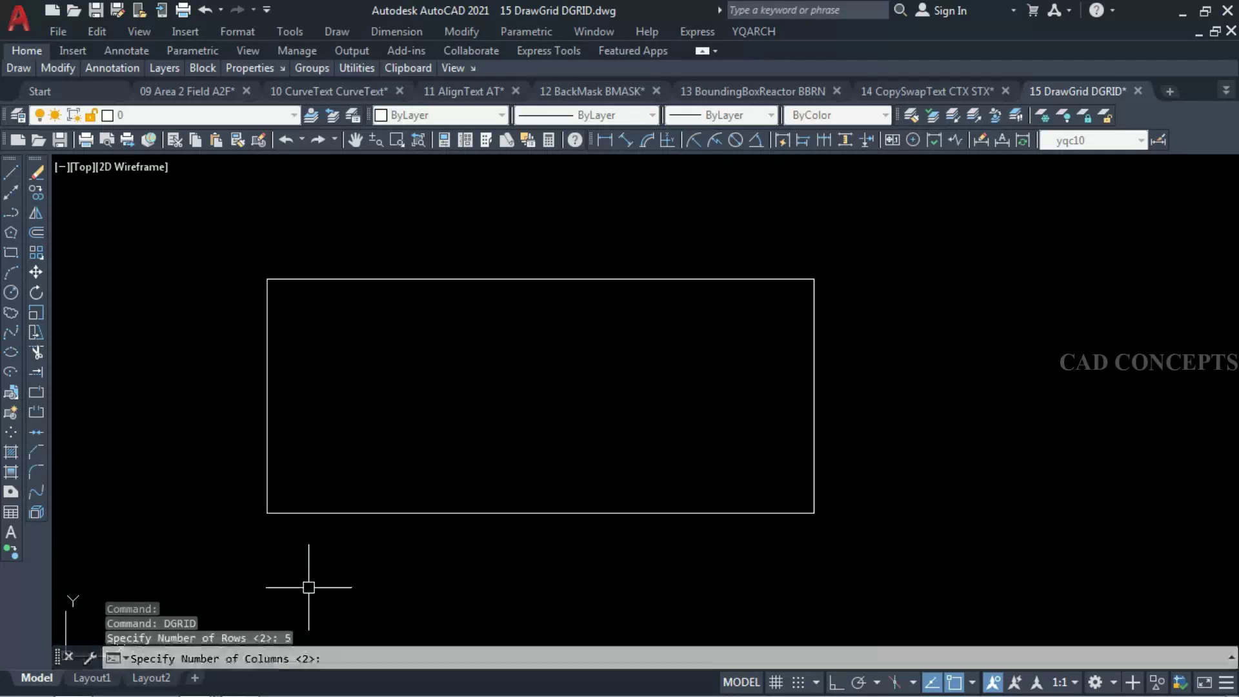
text(7)
key(Return)
click(268, 513)
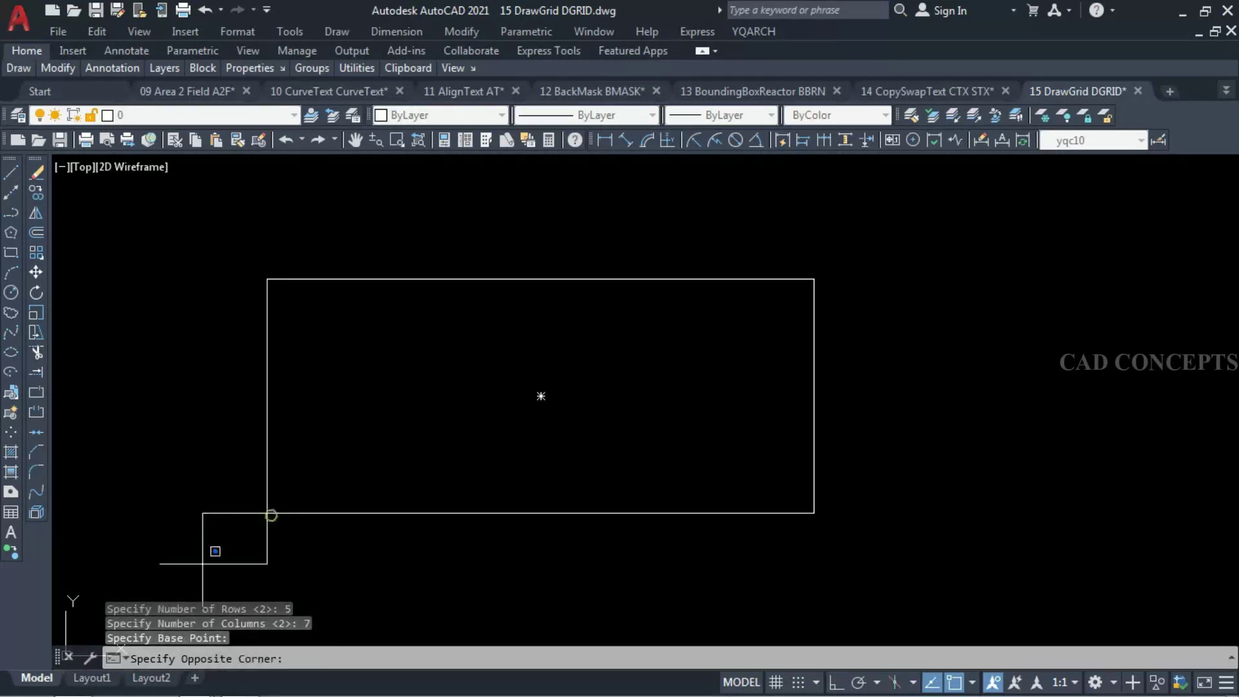
click(815, 279)
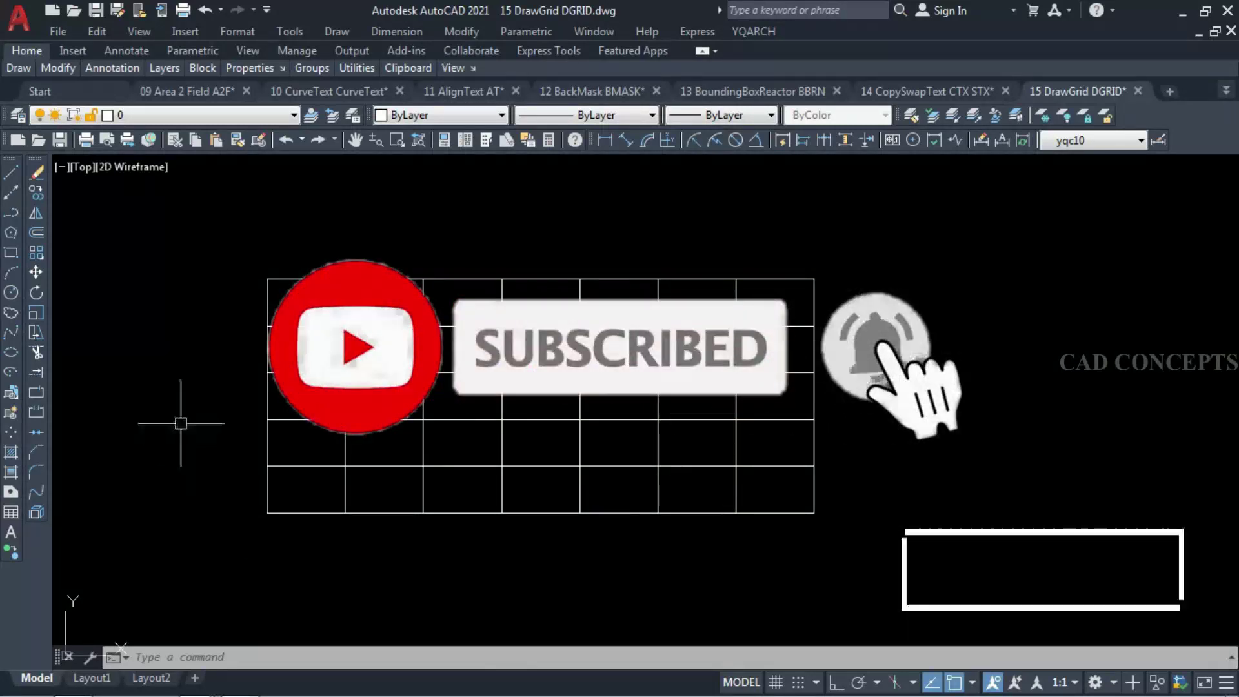
click(80, 95)
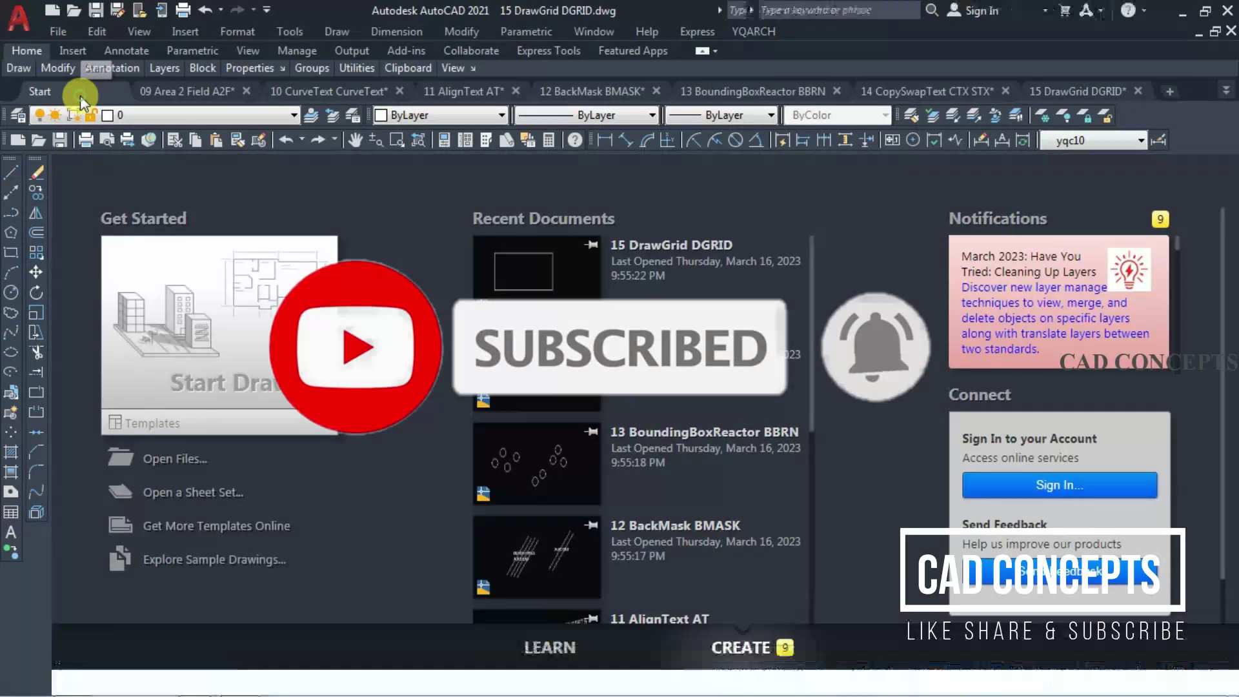
click(254, 318)
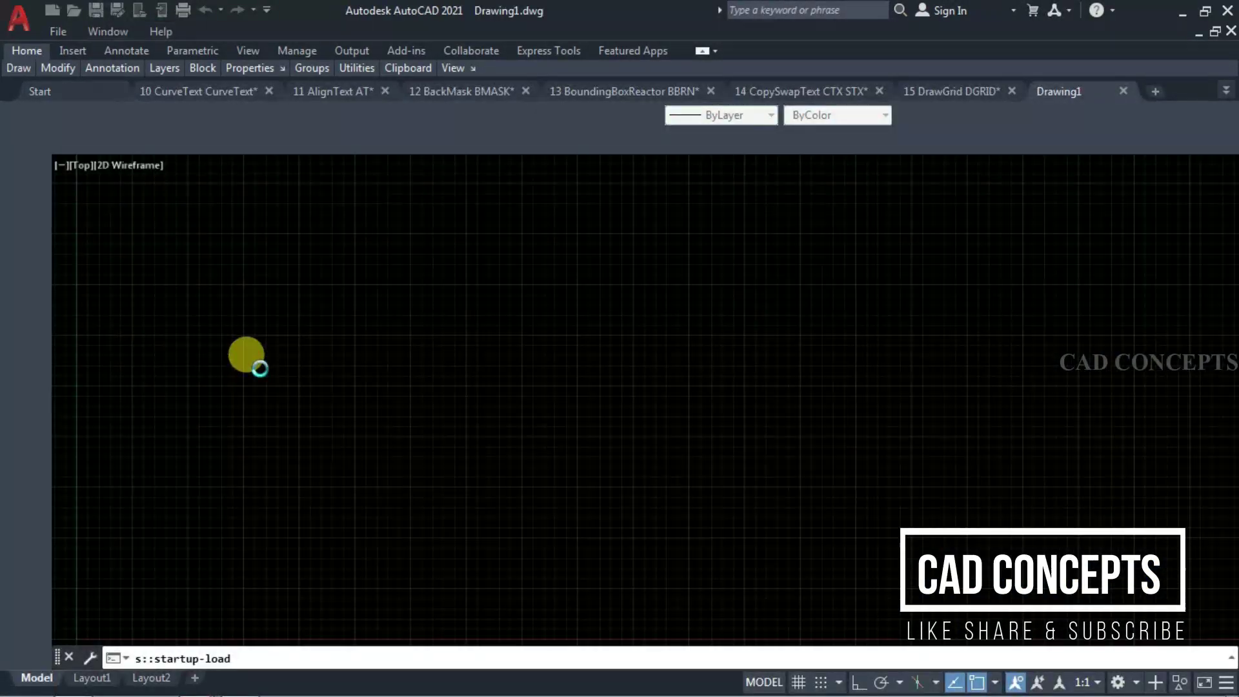